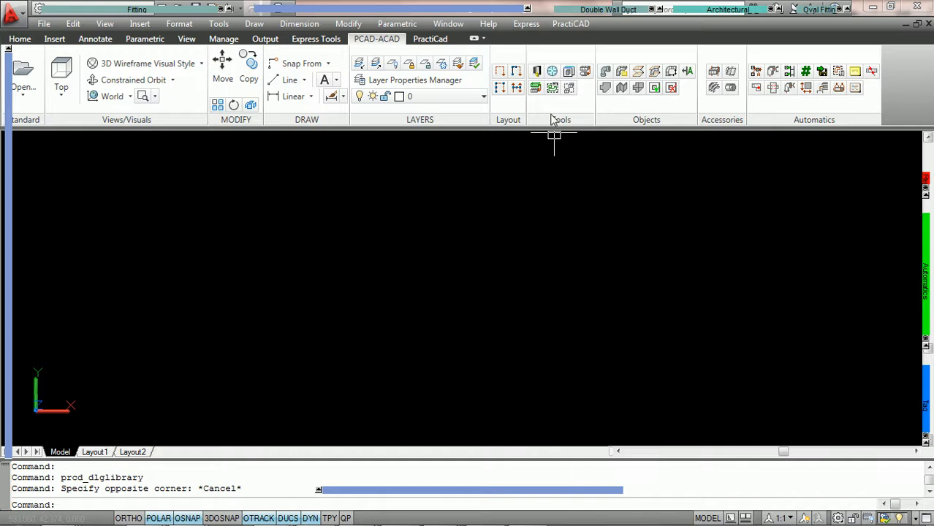
- Open the PractiCAD libraries and display the rectangular connectors under Allowances
click(538, 74)
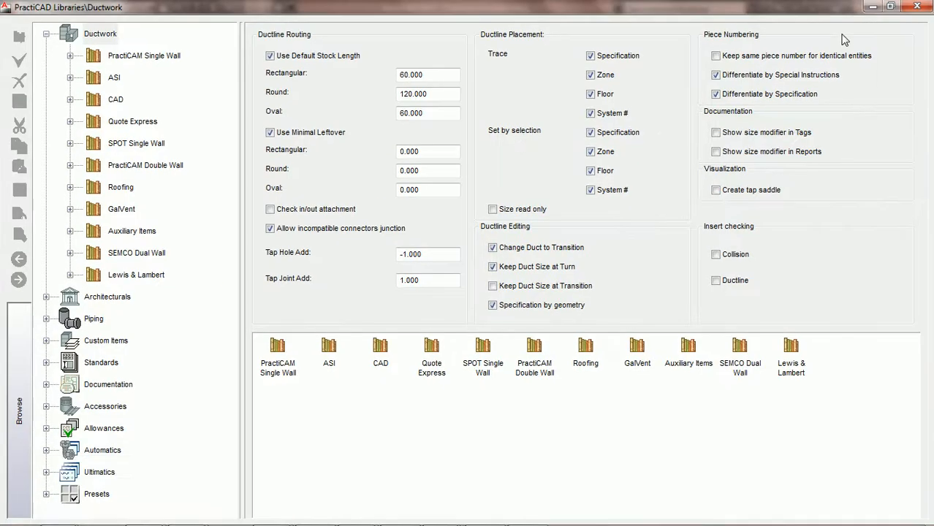
click(842, 35)
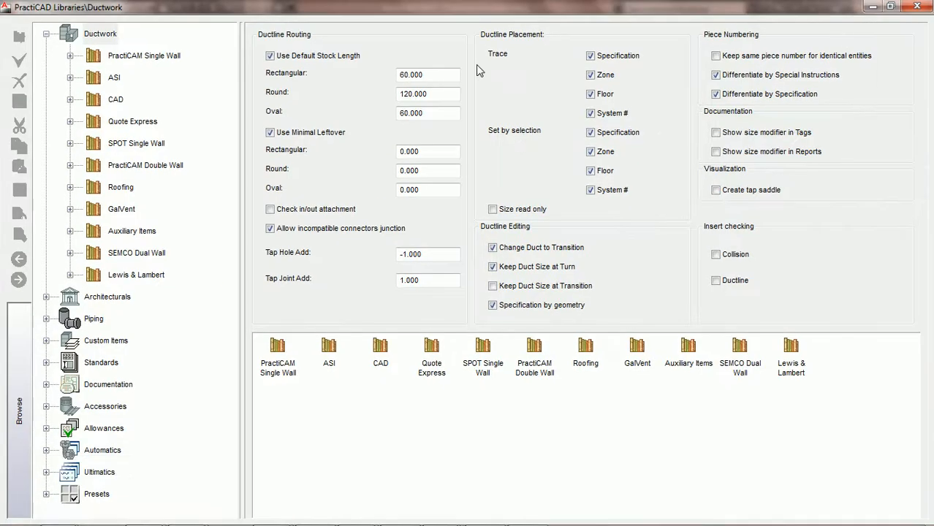
click(45, 34)
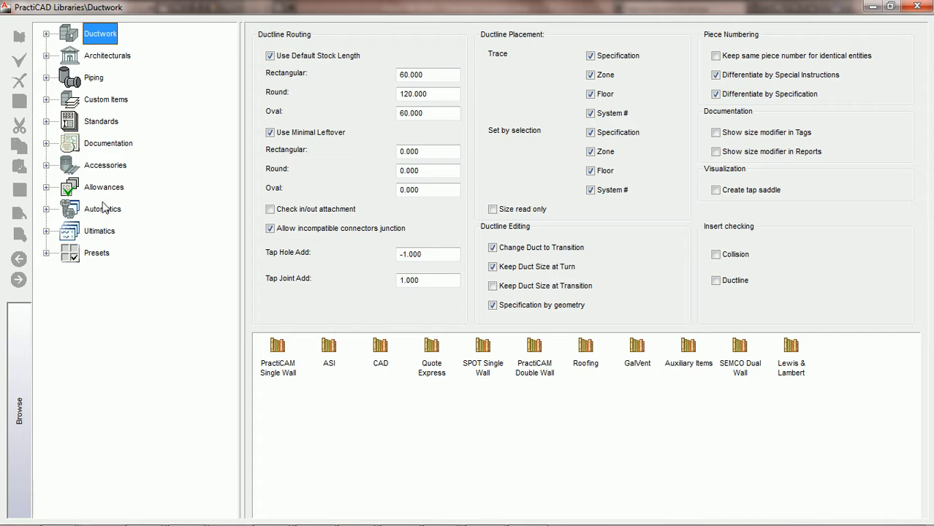
click(45, 188)
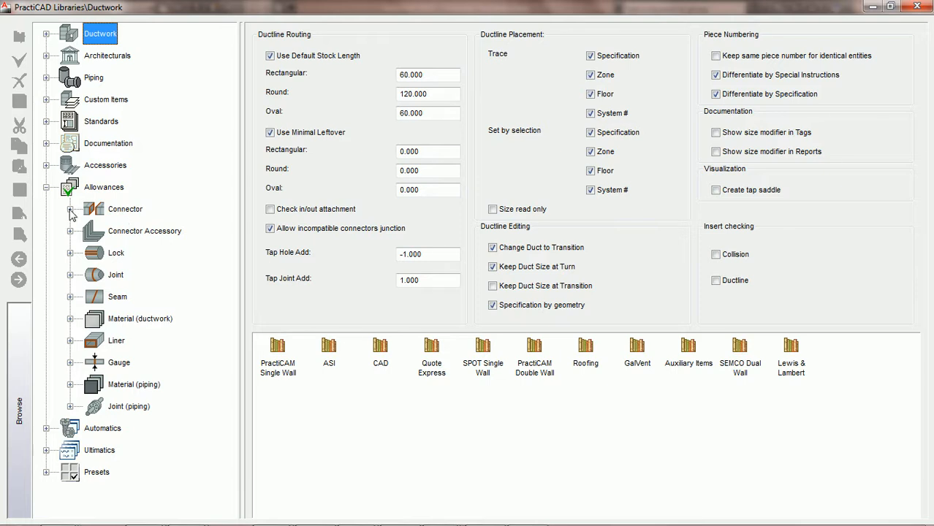
click(70, 210)
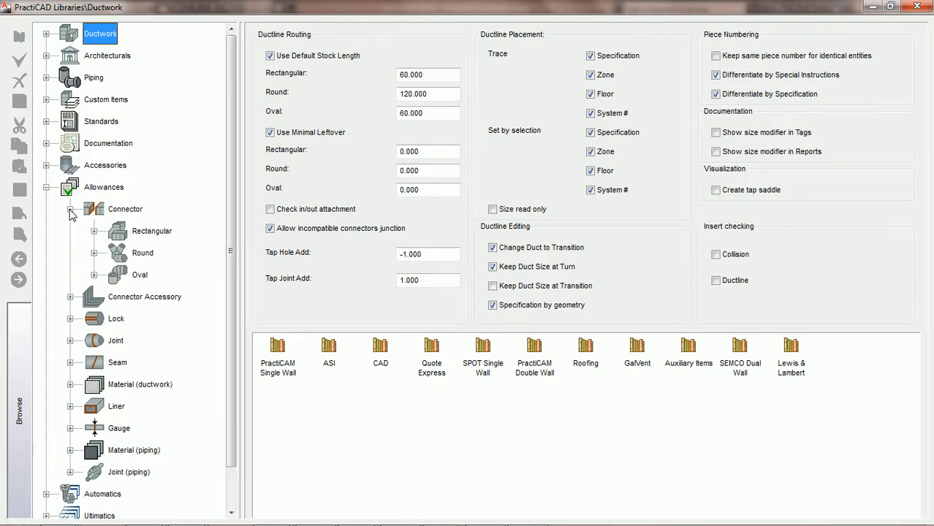
click(155, 234)
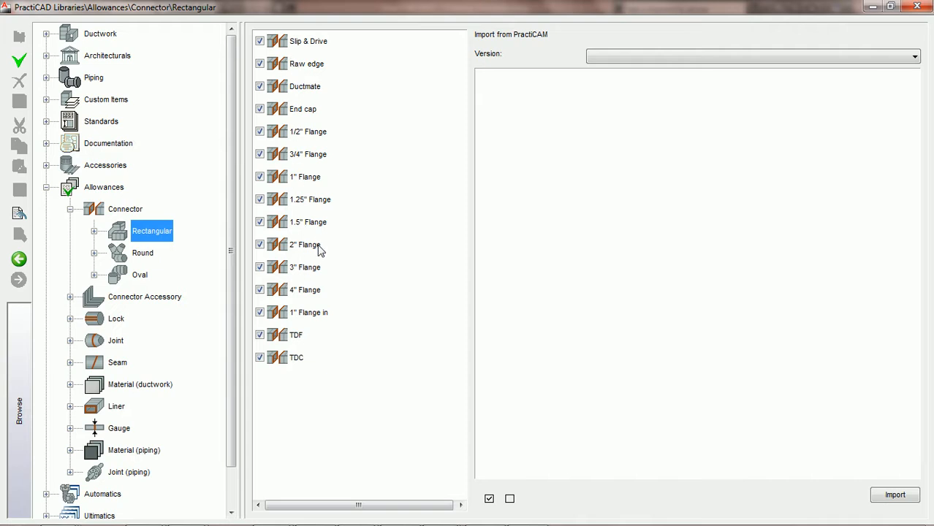
- Add a new rectangular connector to the library and name it PCAD CONNECTOR
click(20, 61)
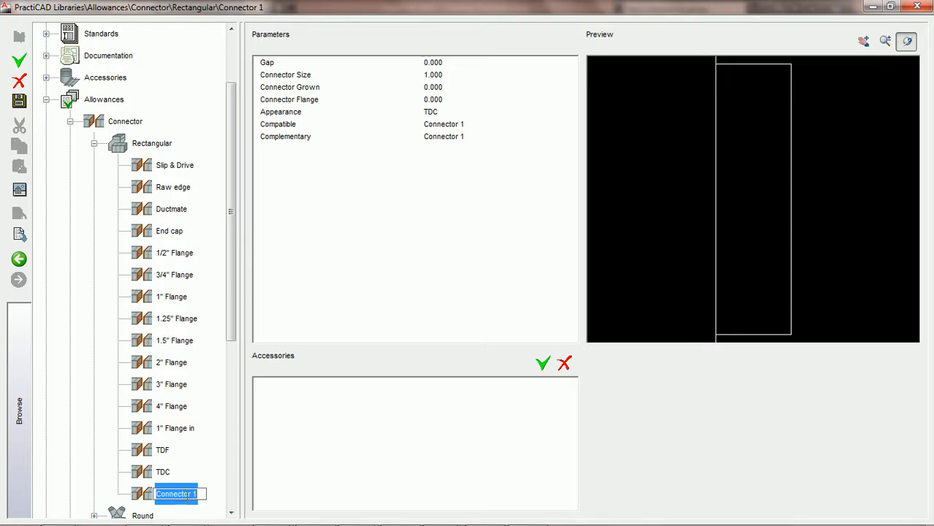
text(PCAD CONNECTOR)
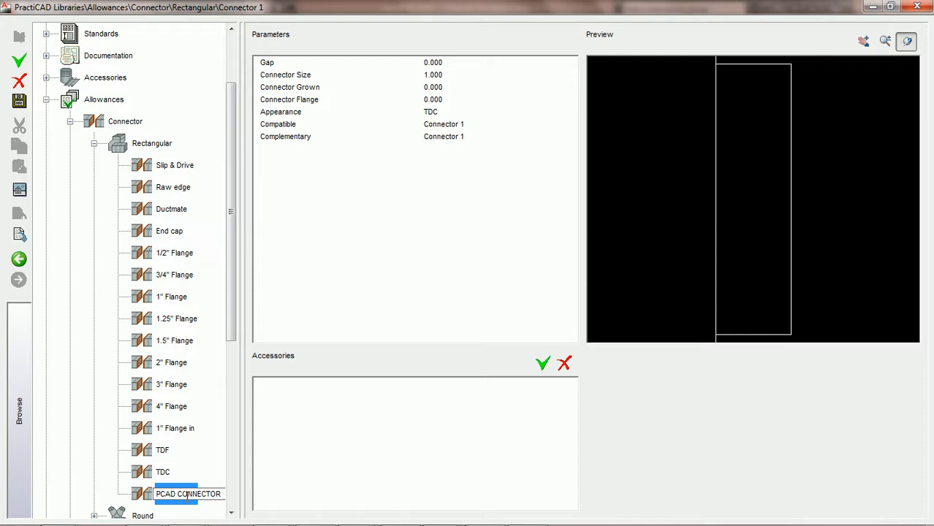
key(Return)
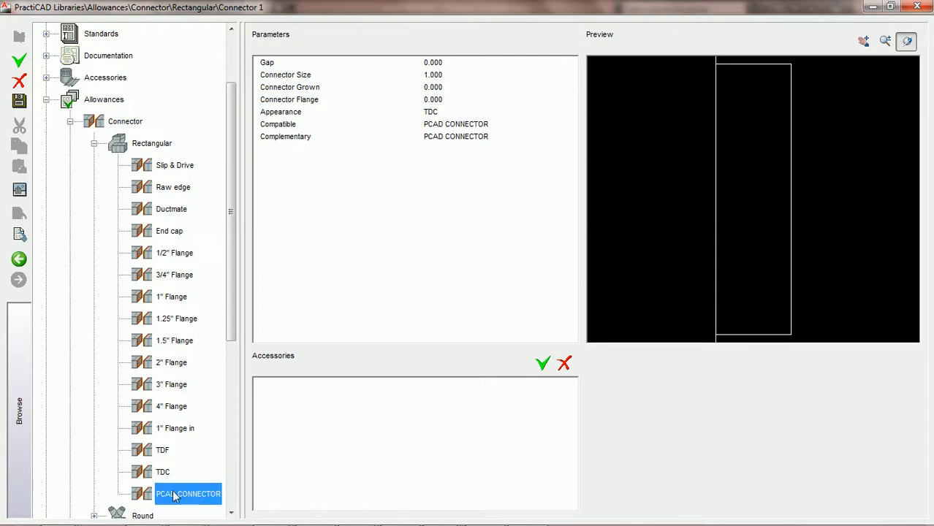
- Set the PCAD CONNECTOR gap to 2, save the change and close the library
click(442, 63)
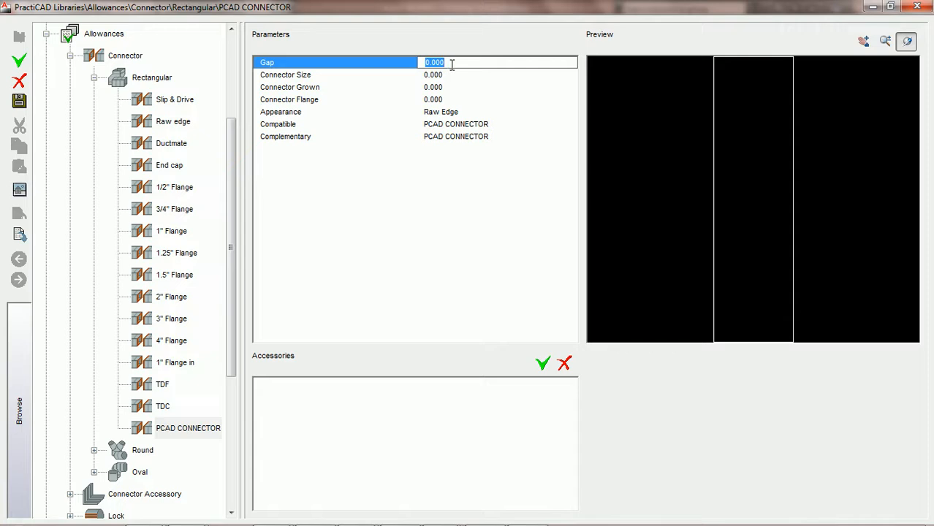
text(2)
key(Tab)
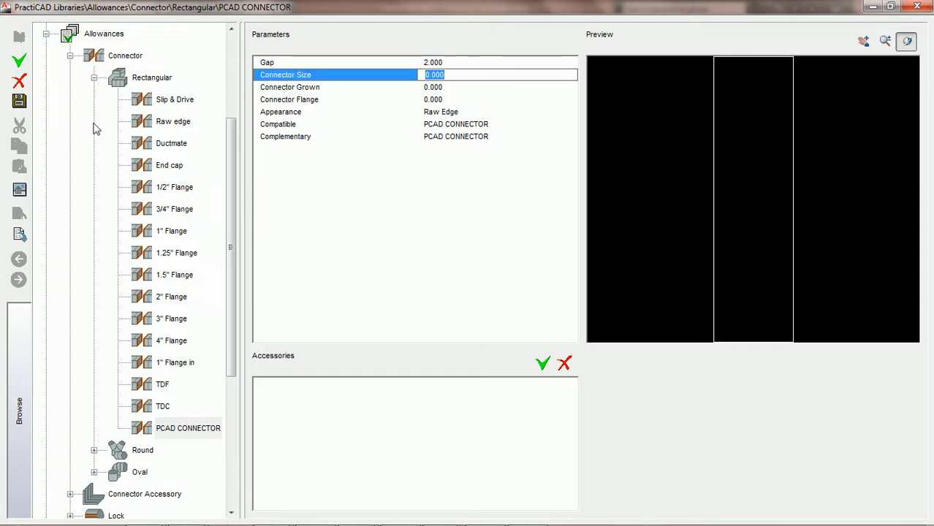
click(19, 101)
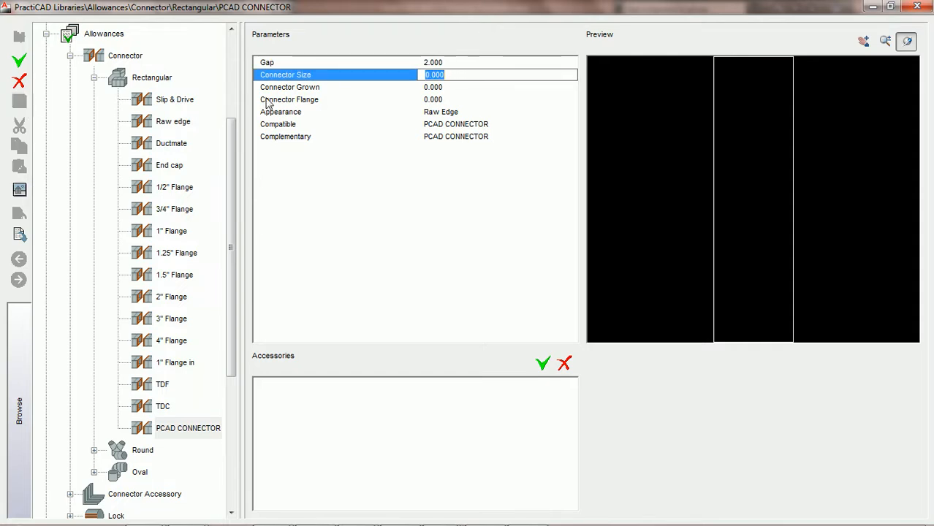
click(918, 7)
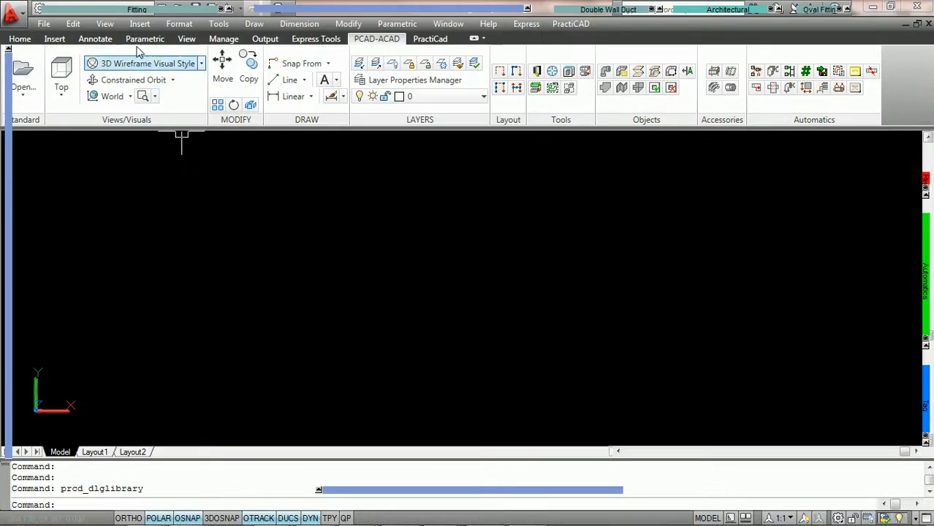
- Start a new rectangular straight duct with PCAD CONNECTOR as both its in and out connector
mouse_move(124, 11)
click(62, 28)
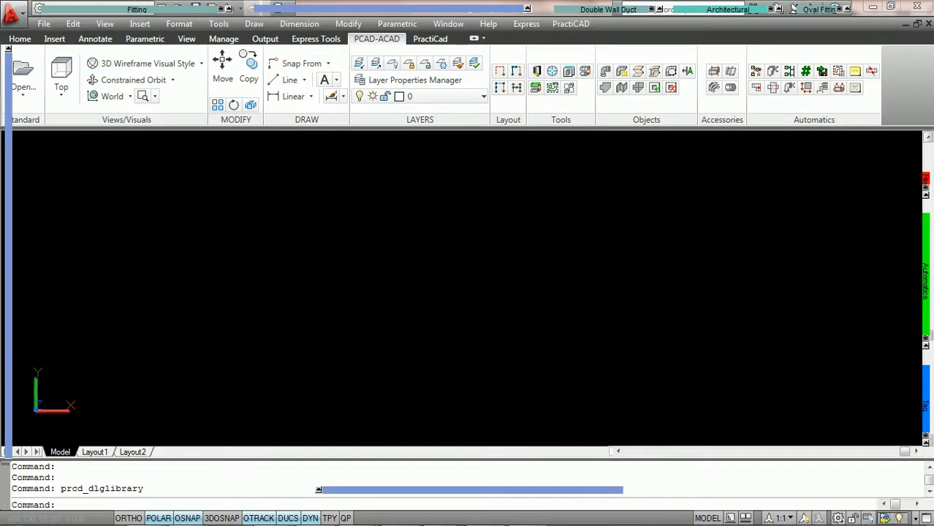
mouse_move(8, 242)
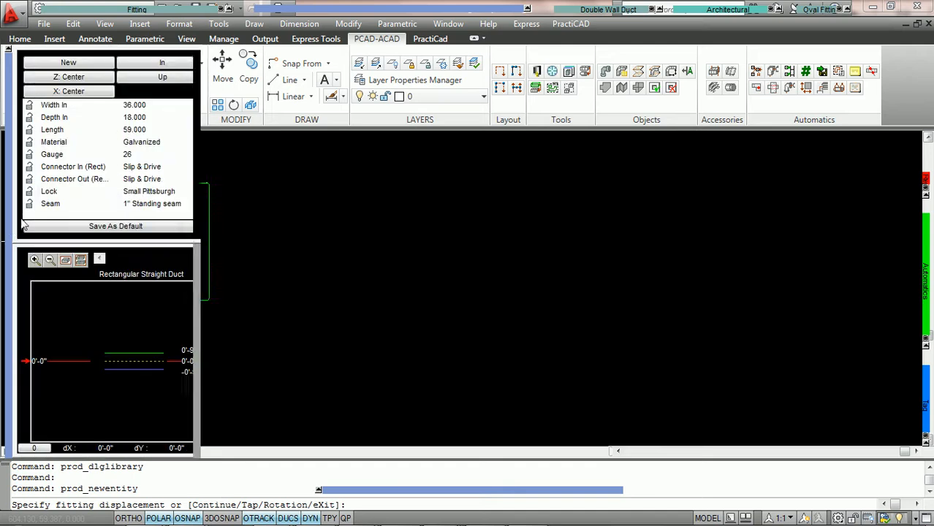
click(155, 168)
double_click(156, 169)
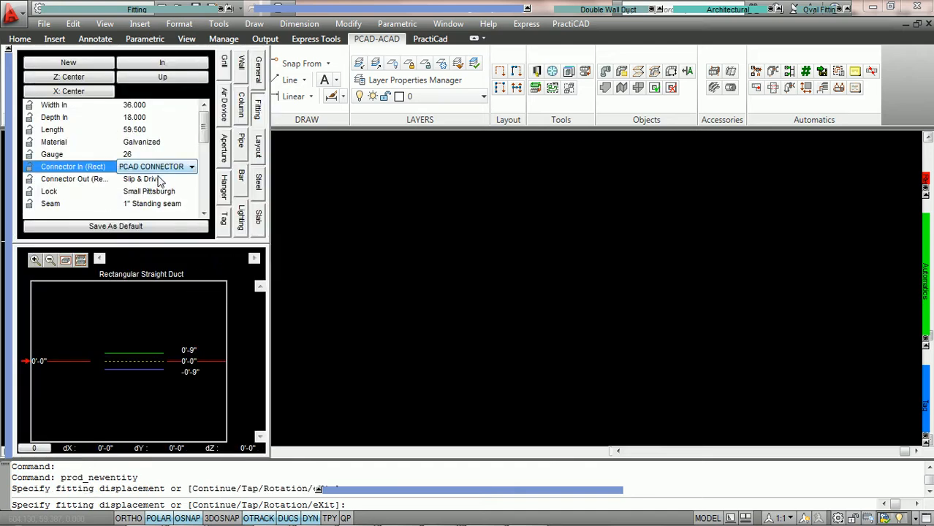
double_click(156, 180)
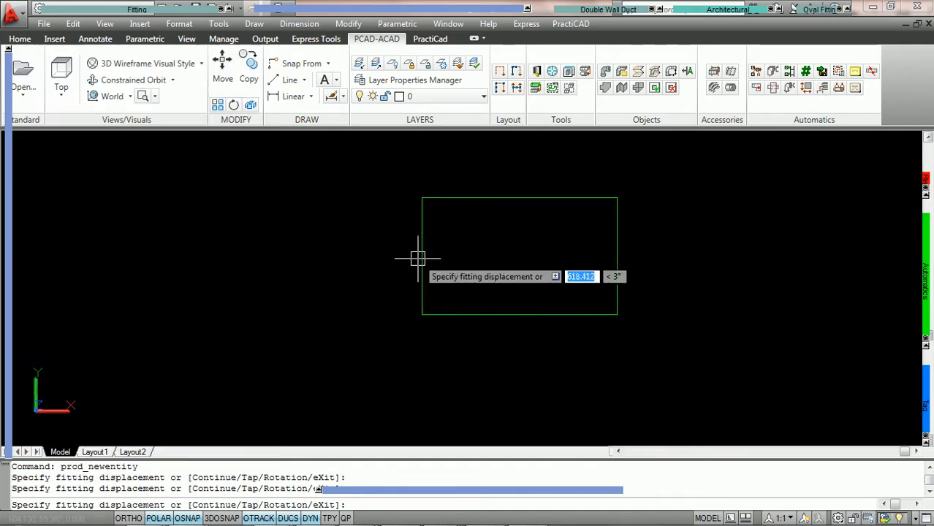
- Place the duct in the drawing without rotation and continue with a second identical duct from its end
click(228, 267)
click(268, 267)
key(Return)
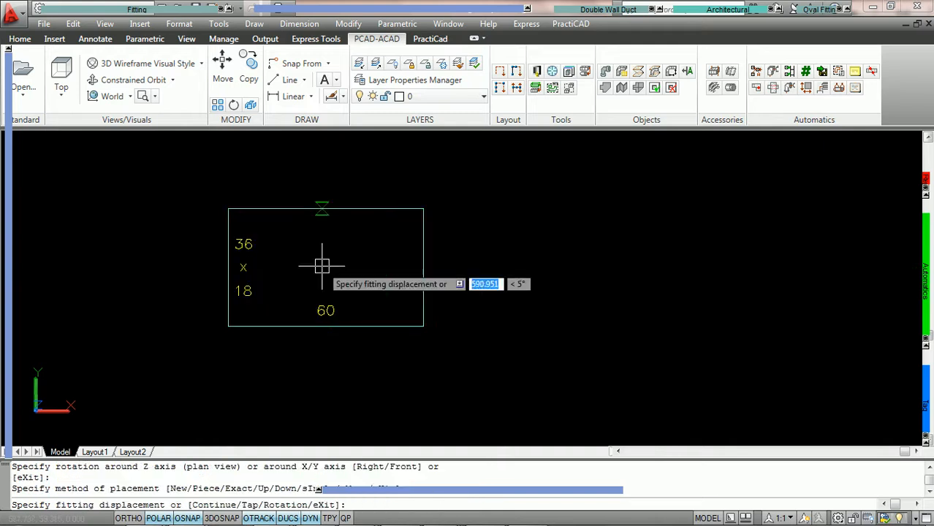
key(c)
key(Return)
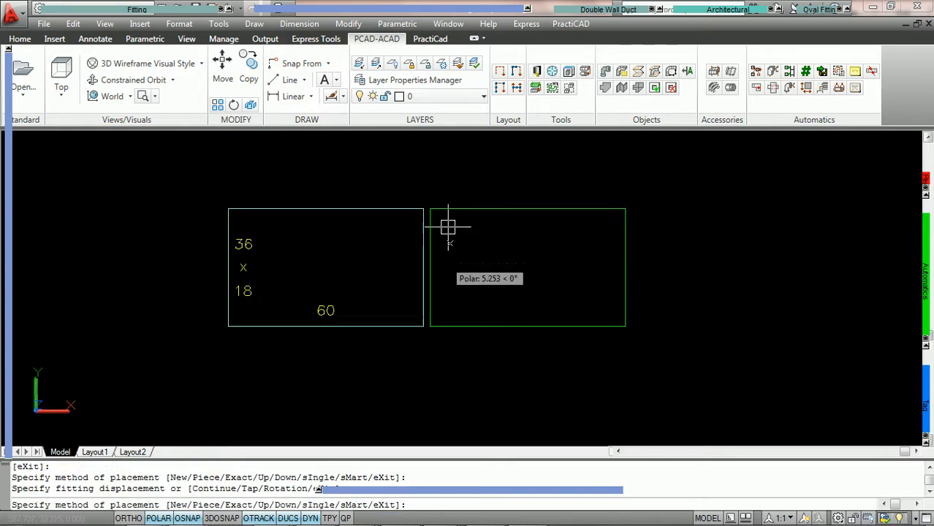
key(Return)
key(Return)
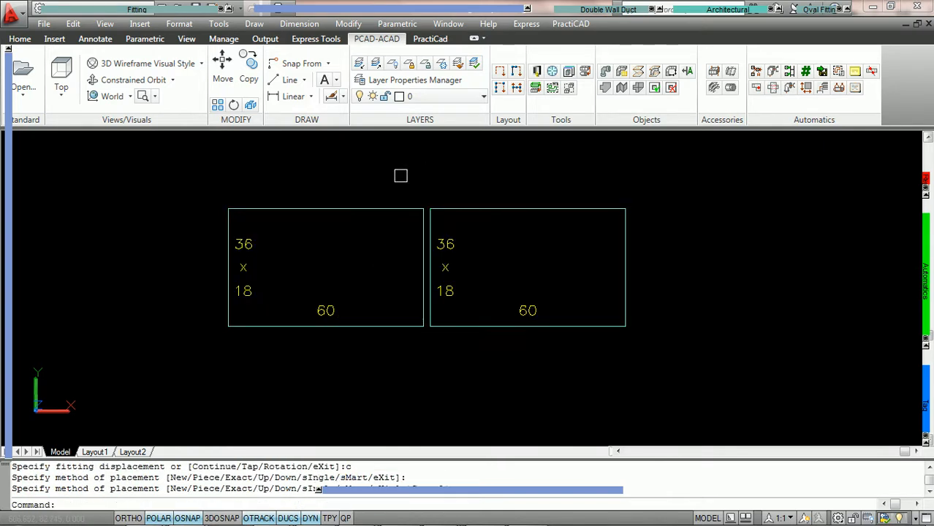
- Add a linear dimension across the gap between the upper corners of the two ducts
scroll(440, 265, up, 3)
scroll(431, 241, up, 5)
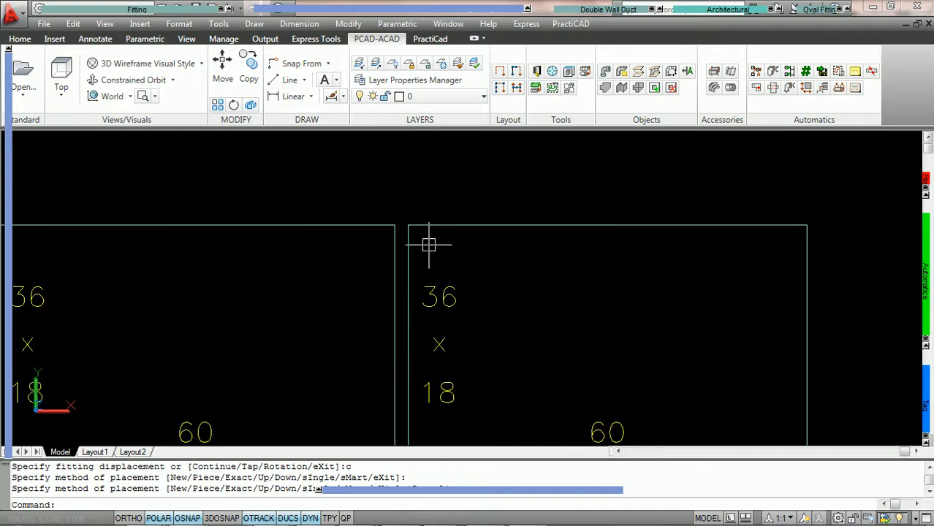
click(291, 96)
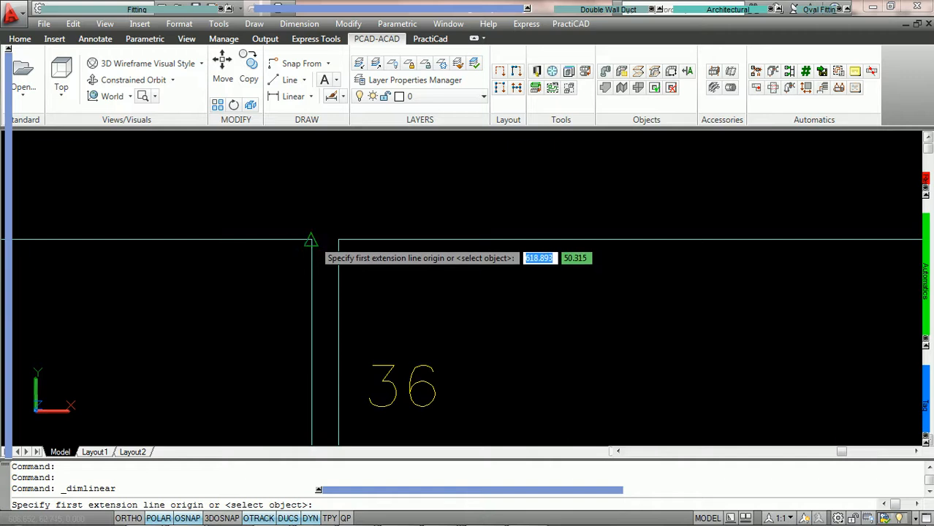
click(313, 240)
click(339, 239)
click(334, 188)
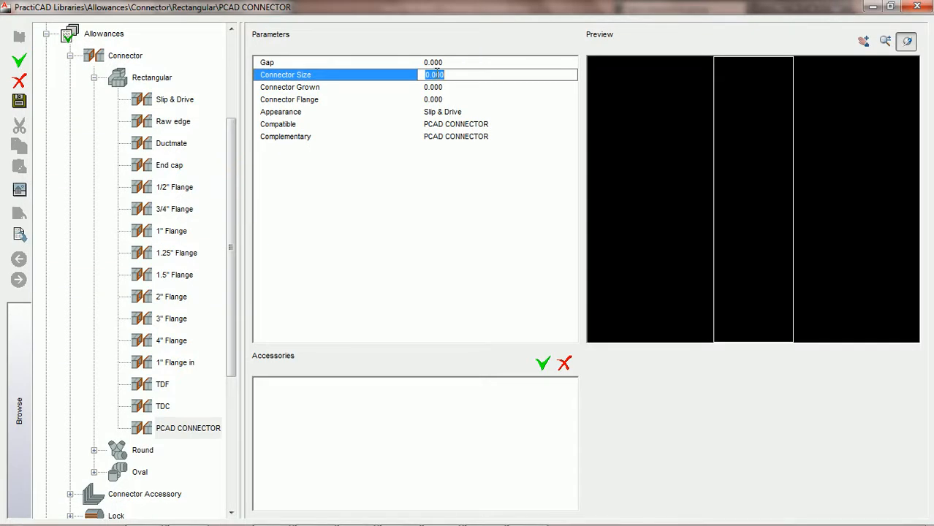
- Set the Connector Size of PCAD CONNECTOR to 1 in the rectangular connector library
click(438, 86)
click(442, 75)
text(1)
key(Return)
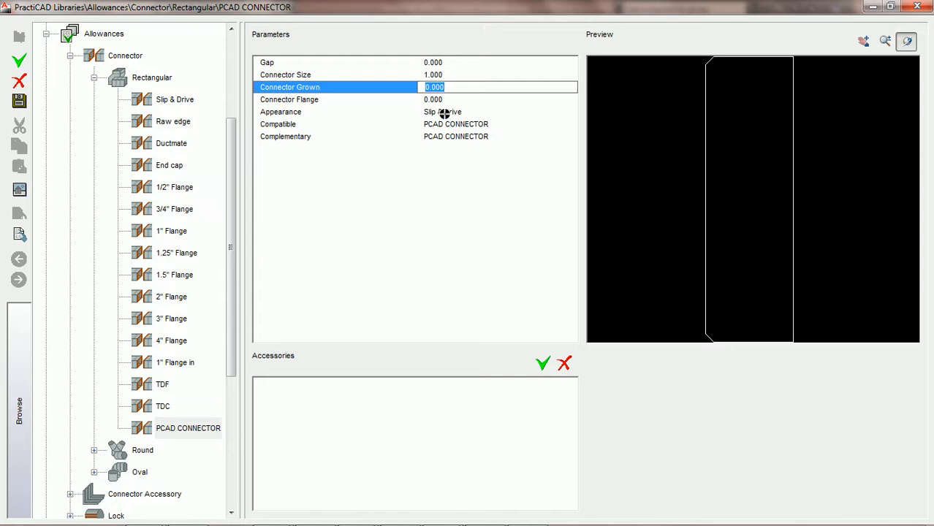
- Increase the Connector Size of PCAD CONNECTOR to 2
click(451, 74)
text(2)
key(Return)
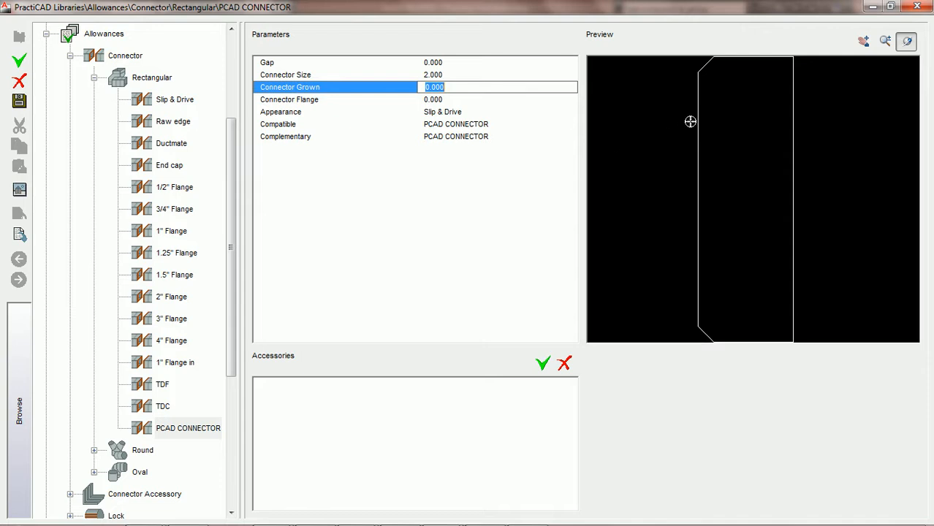
- Return the Connector Size of PCAD CONNECTOR to 1
click(449, 74)
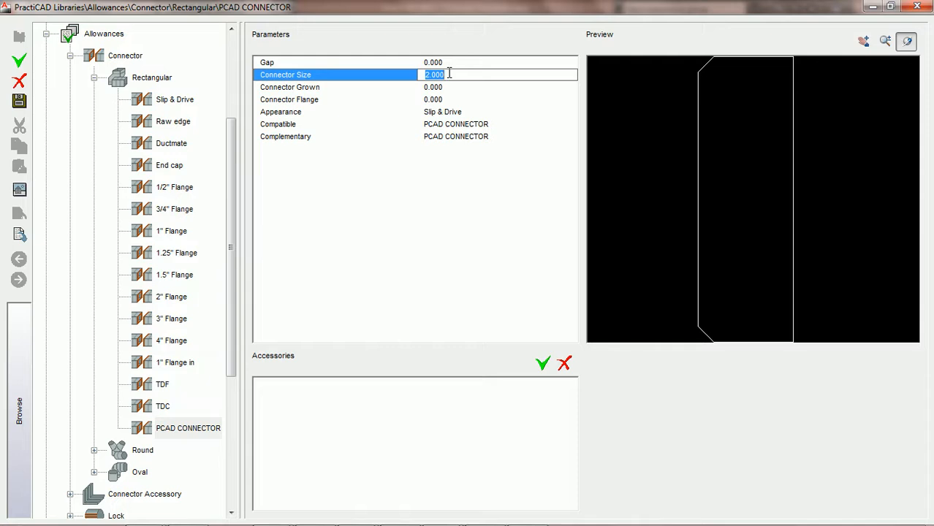
text(1)
key(Tab)
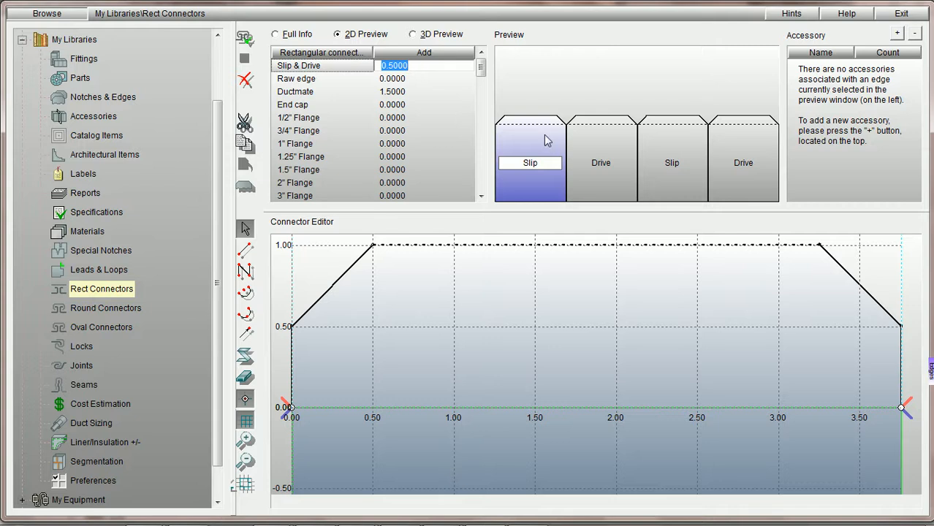
- In the Rect Connectors library, try an Add value of 0 for Slip & Drive and restore it to 0.5
text(0)
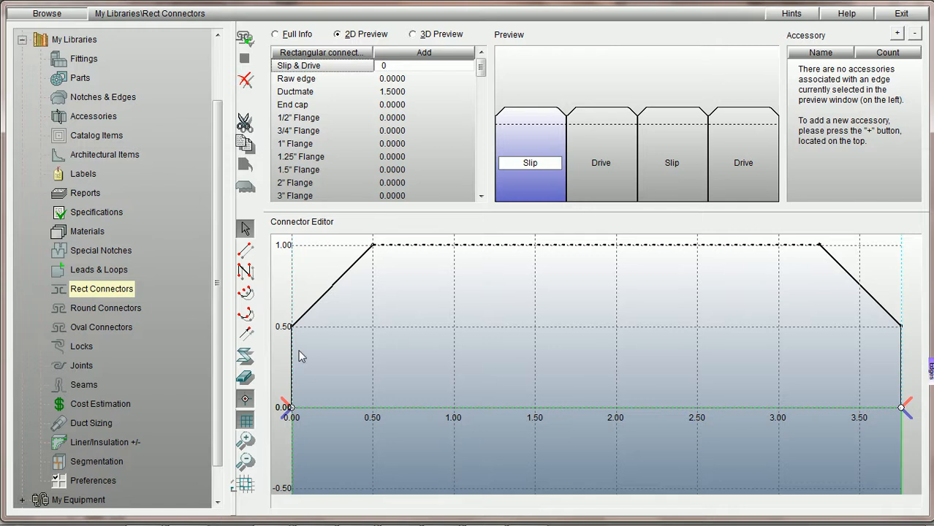
click(418, 65)
key(BackSpace)
text(.5)
click(544, 134)
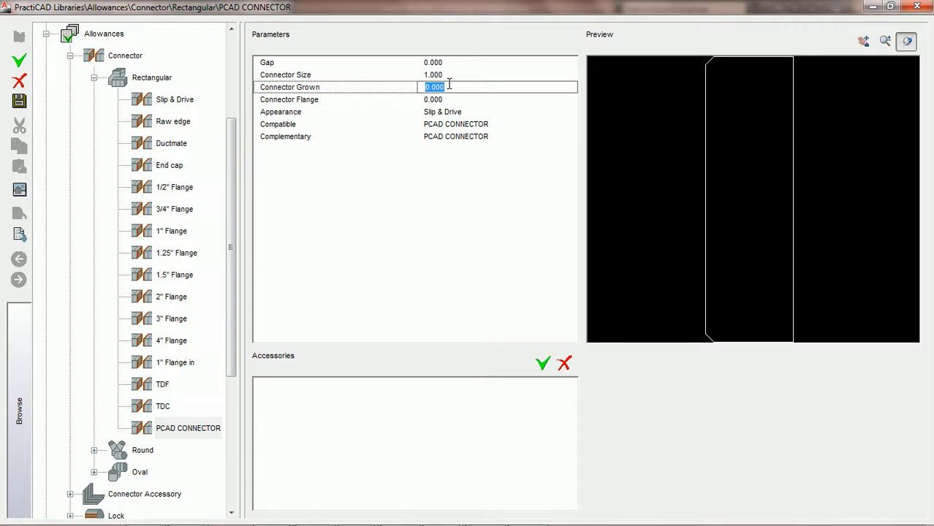
- Set the Connector Grown value of PCAD CONNECTOR to 0.5
text(0.5)
key(Tab)
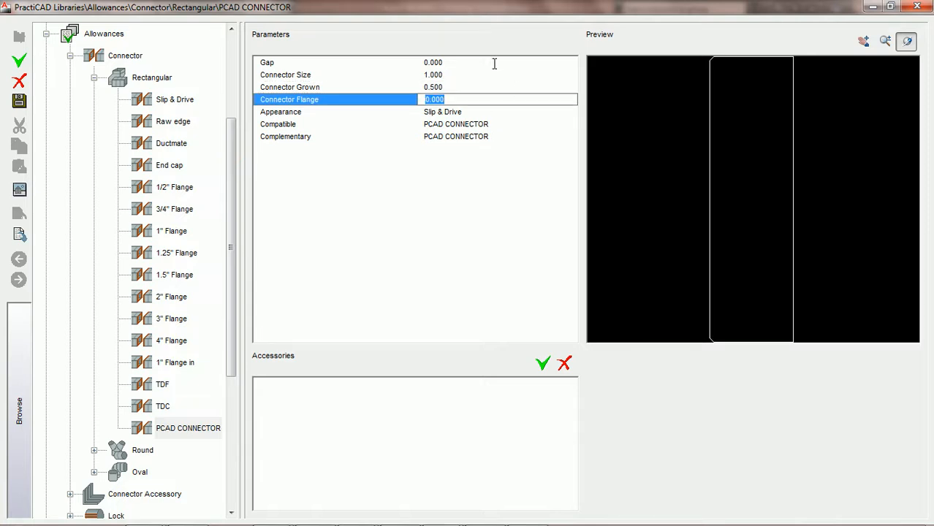
click(460, 74)
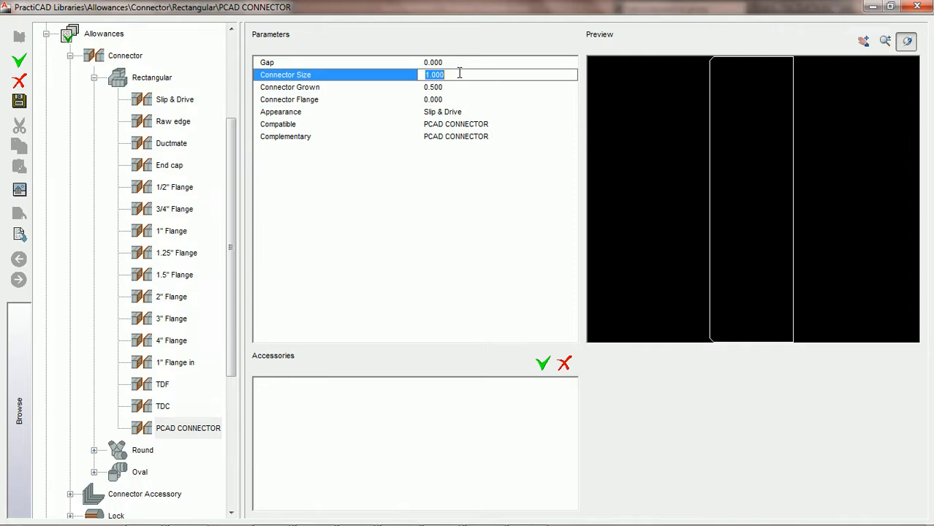
click(463, 87)
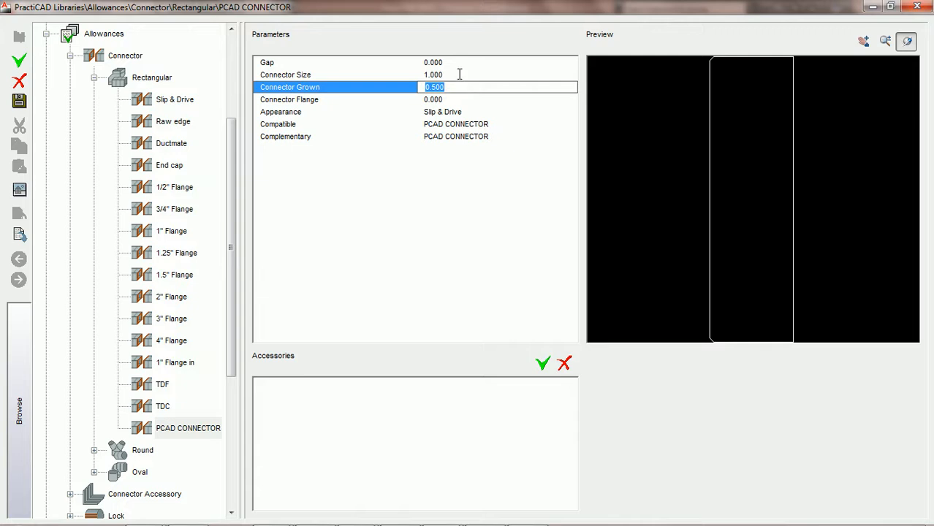
click(459, 74)
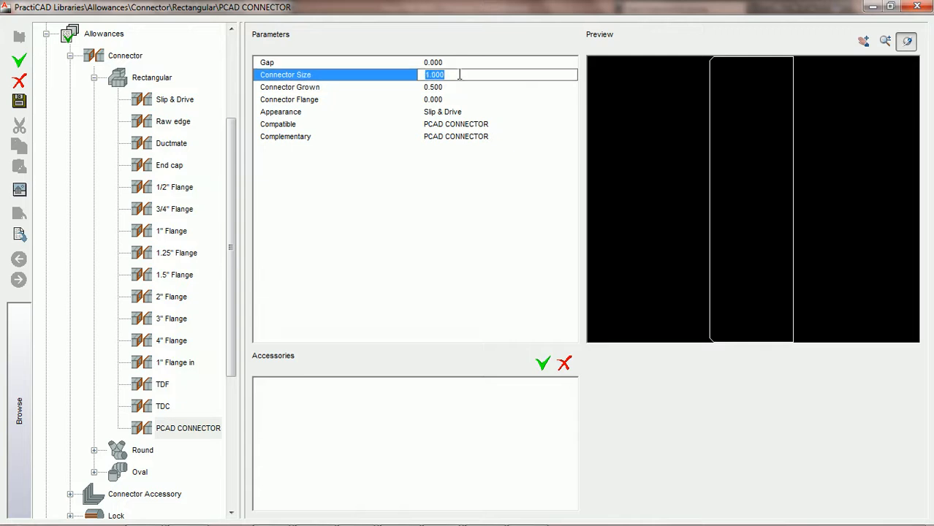
- Set the Connector Size and Connector Grown values of PCAD CONNECTOR to 0 and open Connector Flange for editing
click(456, 87)
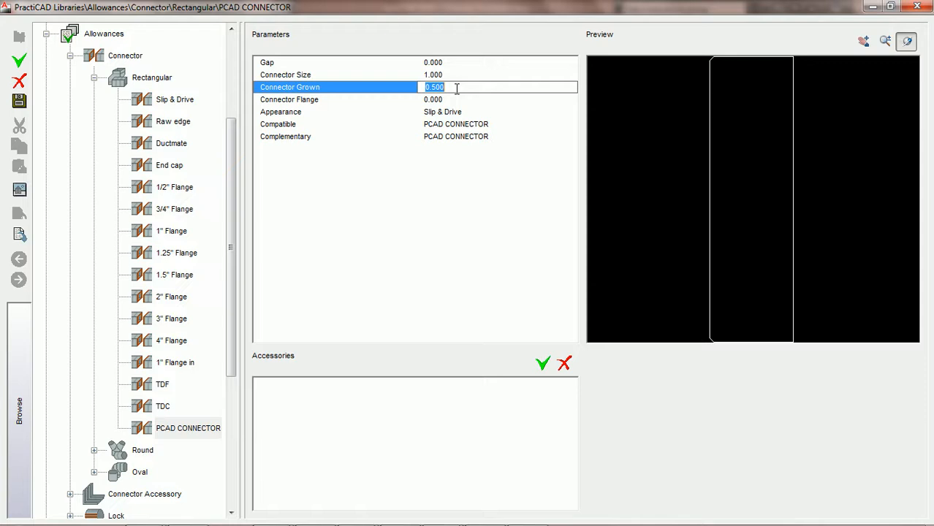
text(0)
click(471, 101)
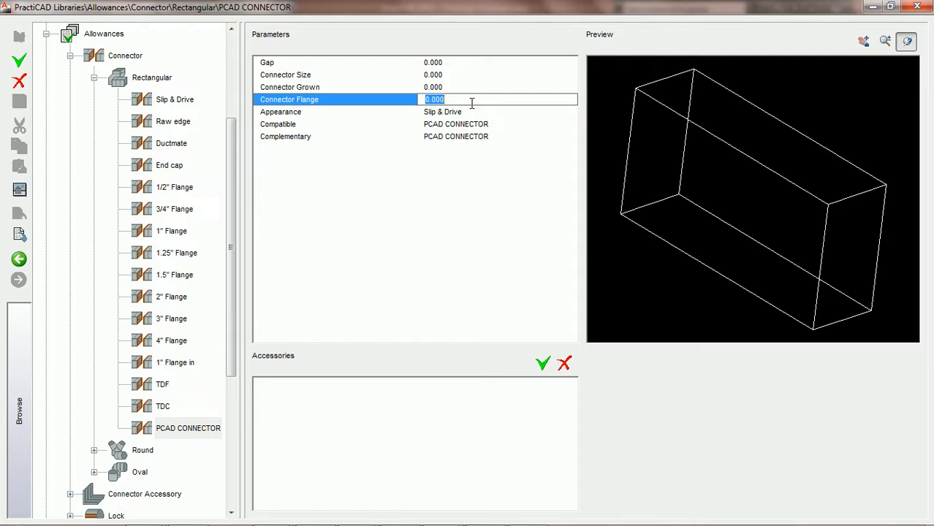
- Set the Connector Size of PCAD CONNECTOR to 2 and its Appearance to Flange In
click(462, 75)
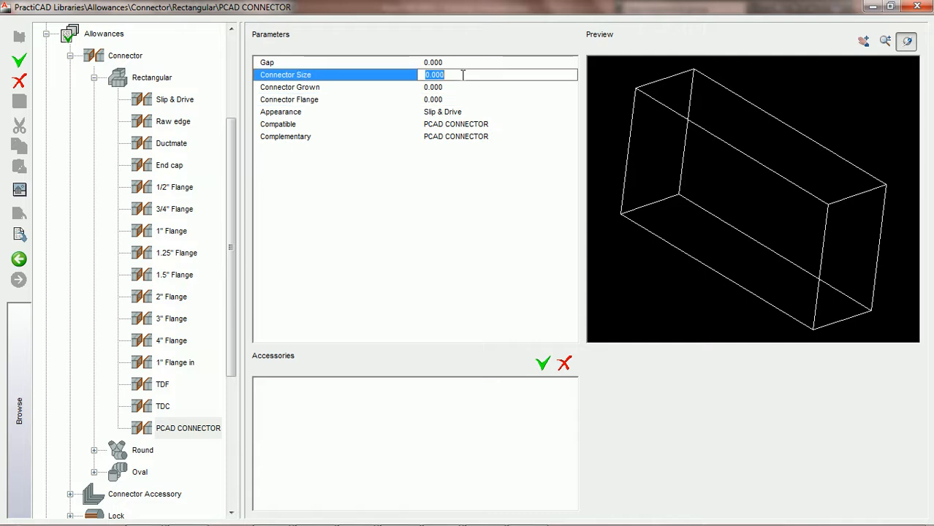
text(2)
key(Tab)
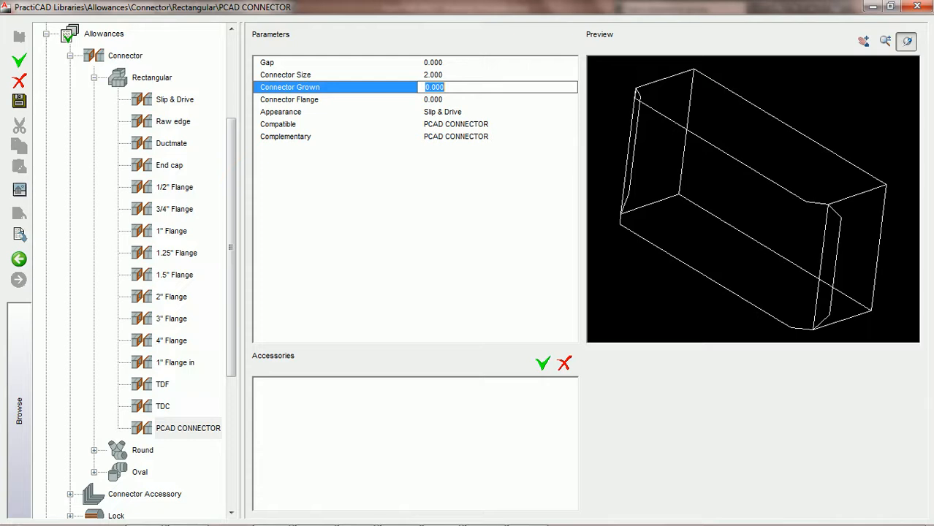
click(469, 113)
click(506, 114)
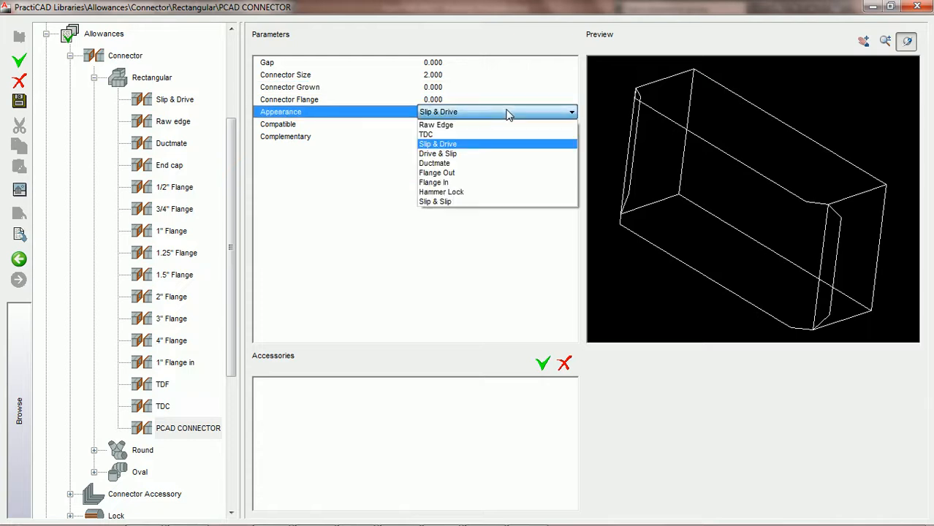
click(461, 183)
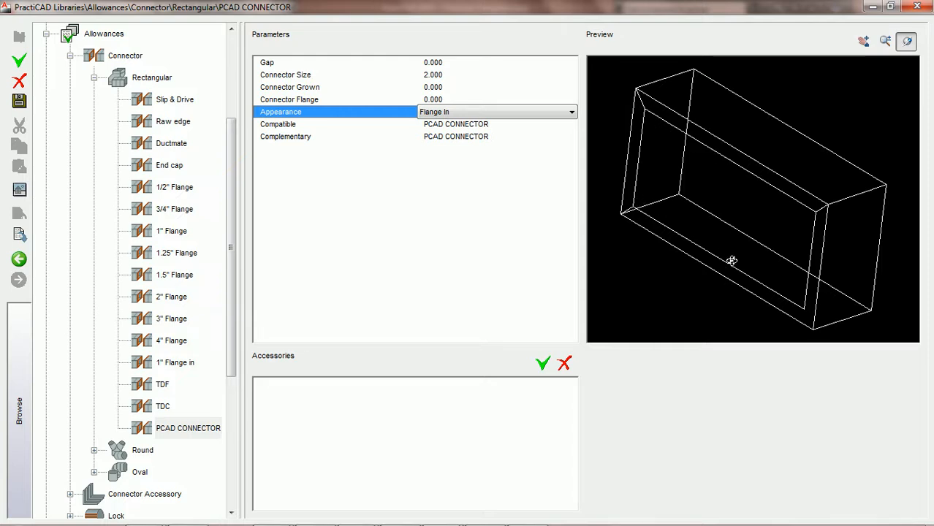
- Set the Connector Size of PCAD CONNECTOR to 0 and its Connector Flange to 2
click(443, 76)
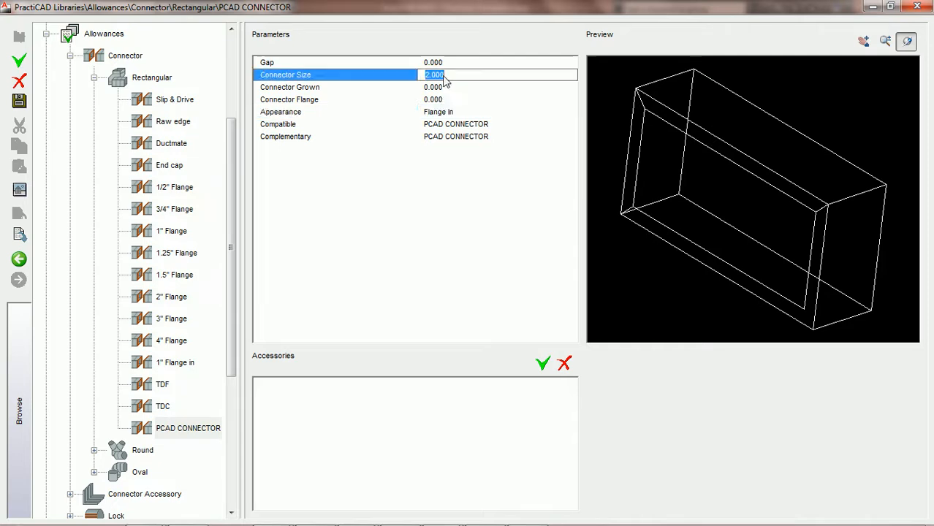
text(0)
key(Tab)
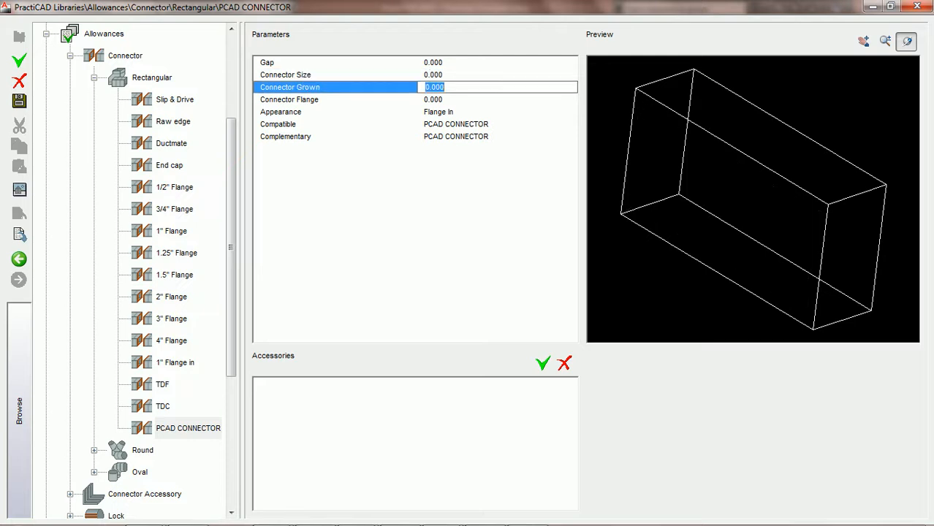
click(456, 101)
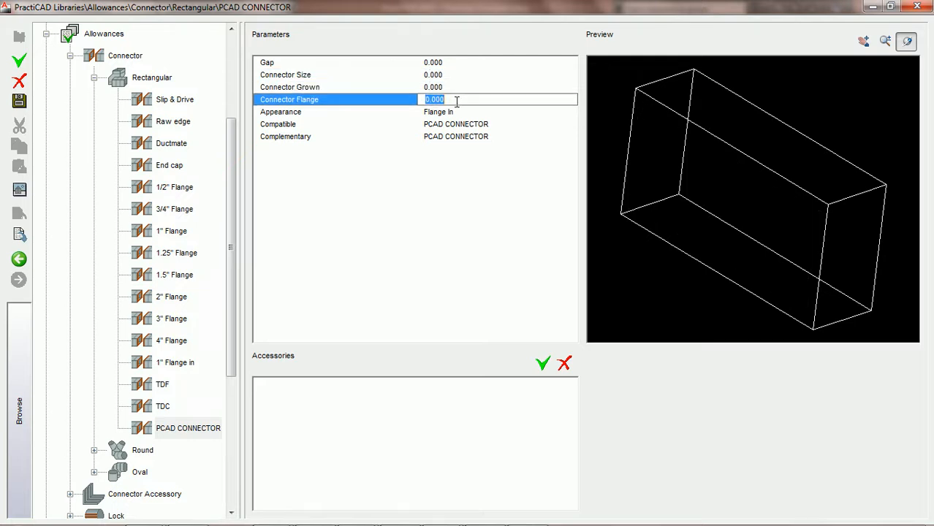
text(2)
key(Tab)
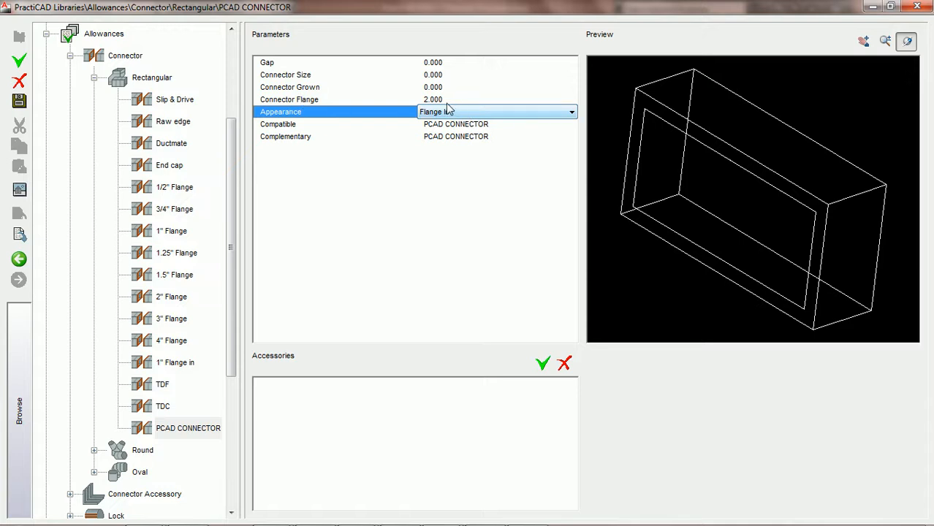
- Try the TDC appearance for PCAD CONNECTOR and switch it to Drive & Slip
click(471, 113)
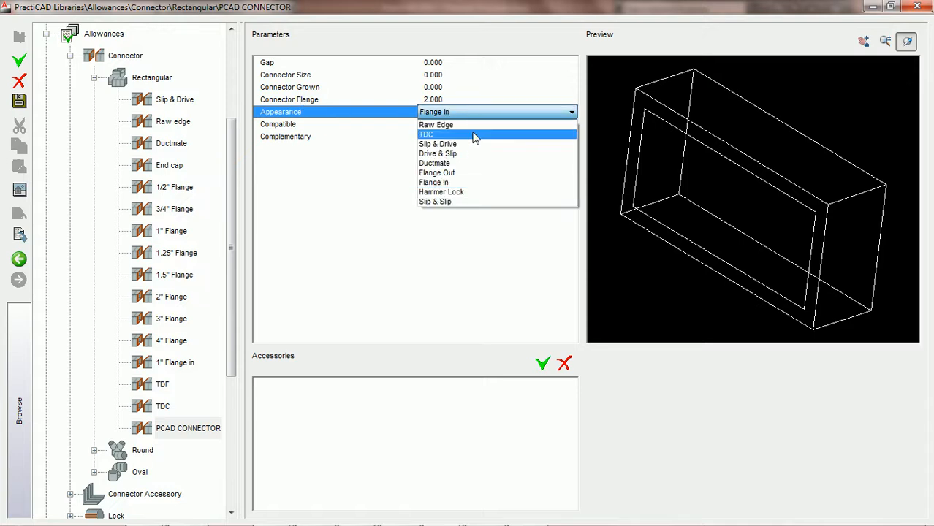
click(474, 135)
click(474, 113)
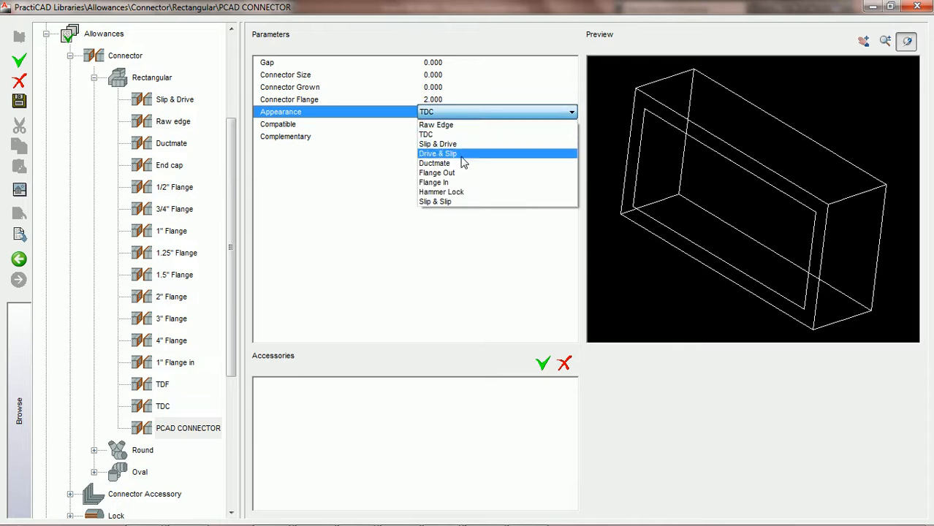
click(462, 152)
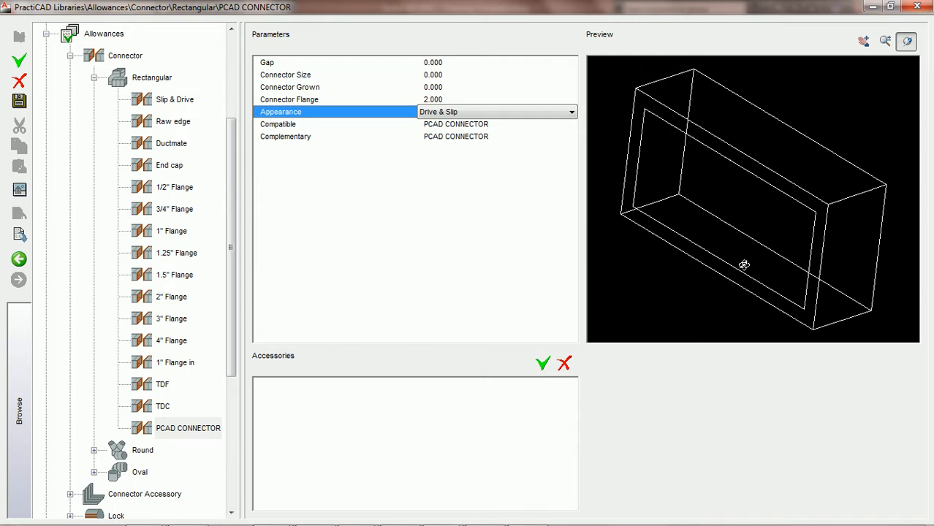
- Set the Connector Flange of PCAD CONNECTOR back to 0 and its Connector Size to 2
click(450, 101)
text(0)
key(Return)
click(453, 74)
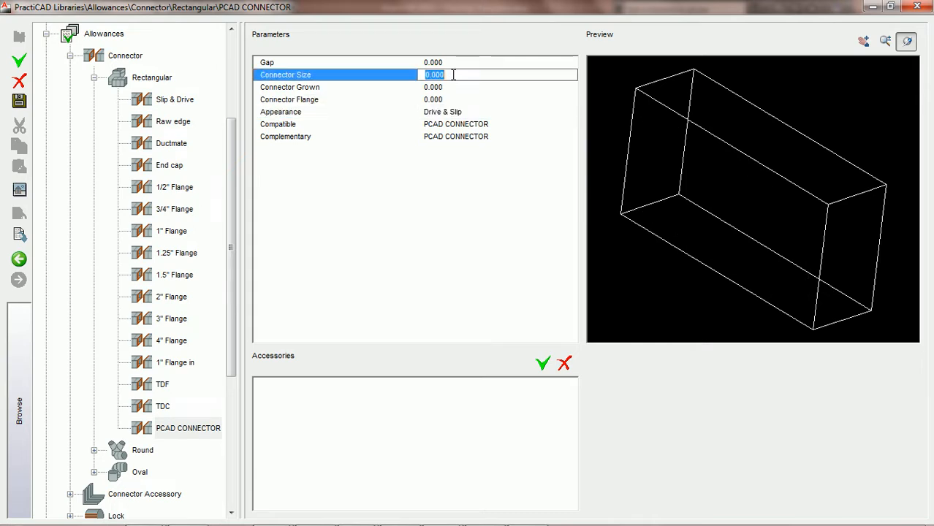
text(2)
key(Return)
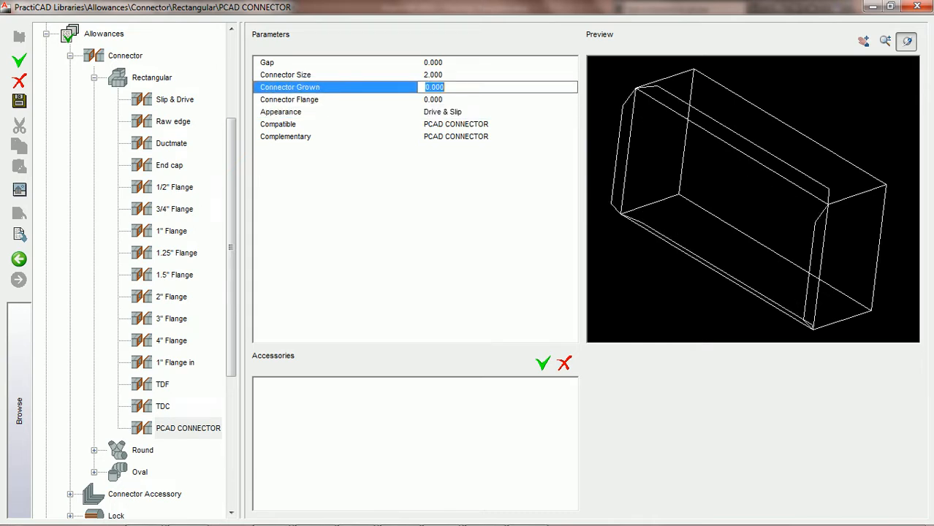
- Change the Appearance of PCAD CONNECTOR to Flange In and set its Connector Size to 0
click(475, 111)
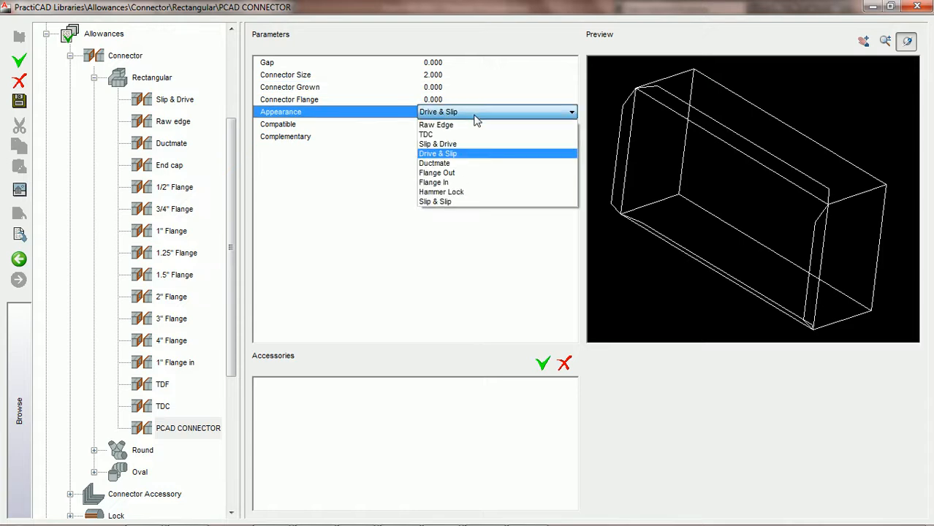
click(457, 181)
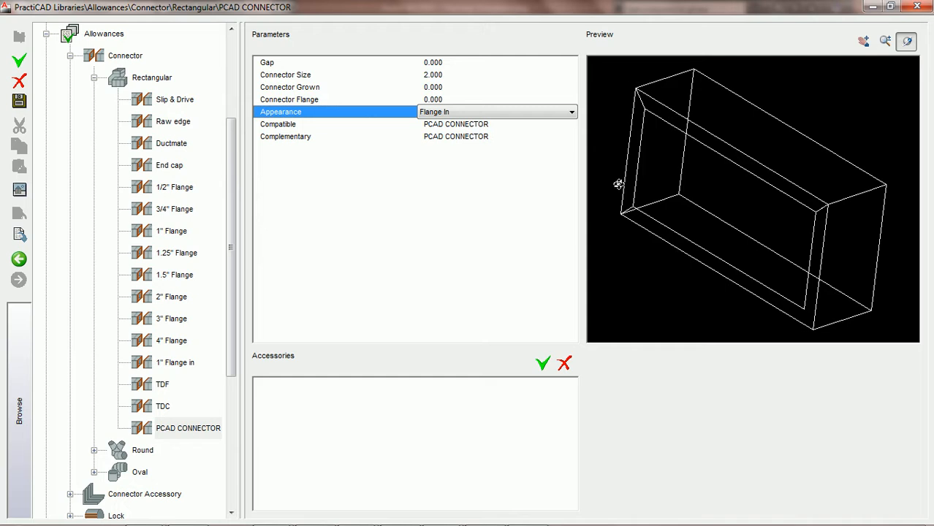
click(448, 76)
text(0)
key(Return)
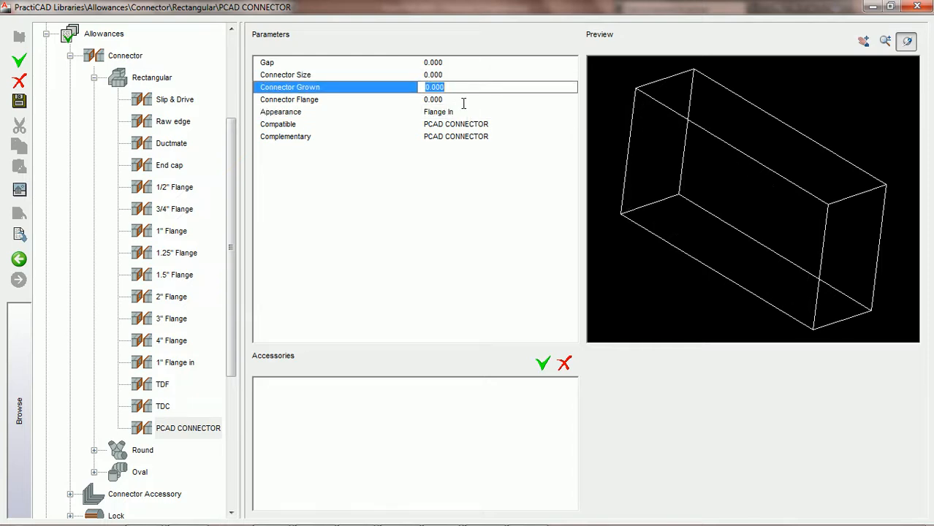
- Set the Connector Flange of PCAD CONNECTOR to 2 and save the connector
key(Return)
text(2)
key(Return)
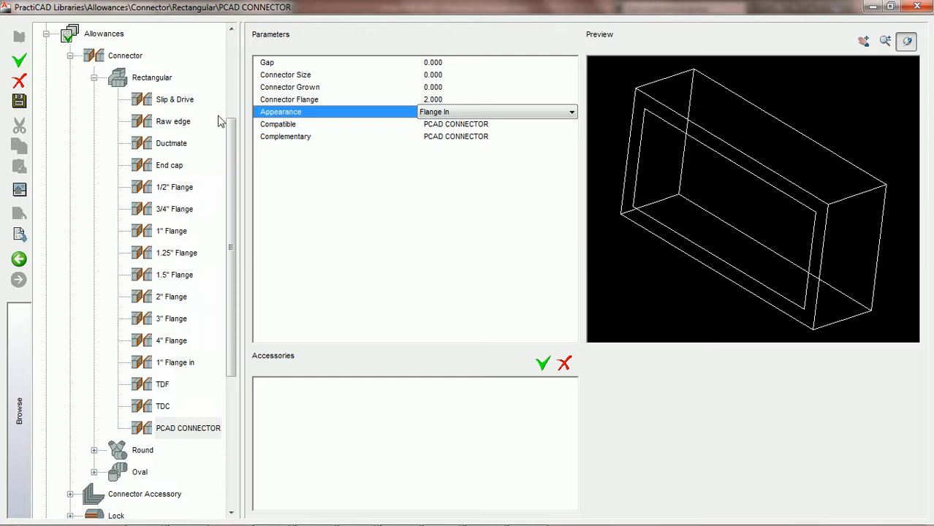
click(27, 101)
- Inspect the flange corner of the 1" Flange in connector in its preview and close the library
click(186, 366)
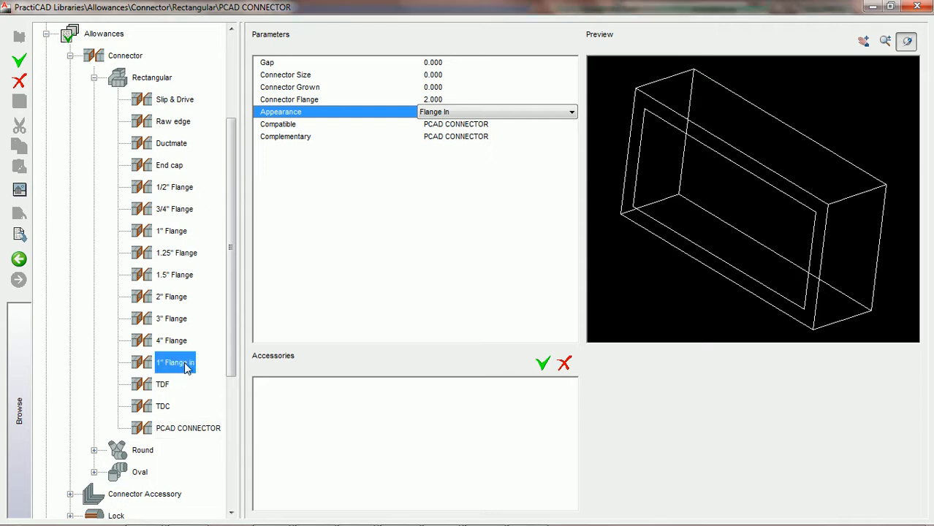
drag(746, 303, 816, 195)
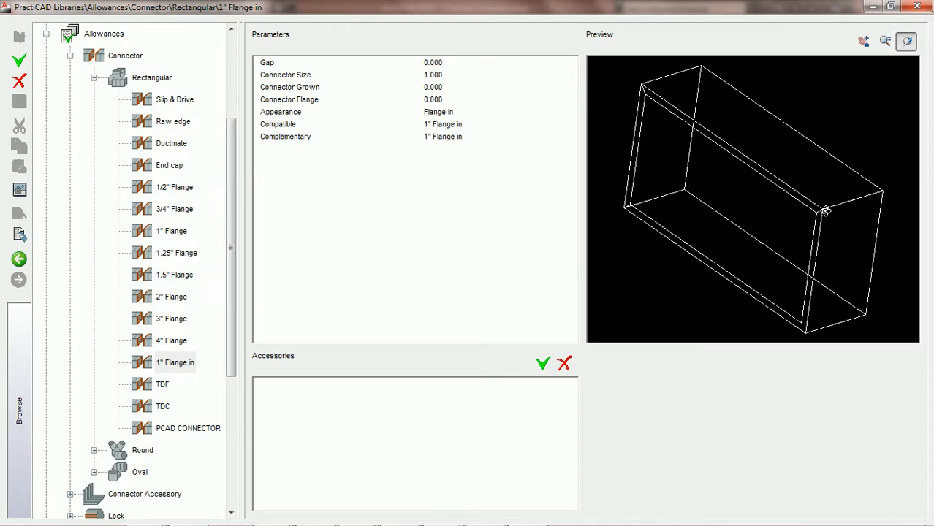
scroll(823, 211, up, 10)
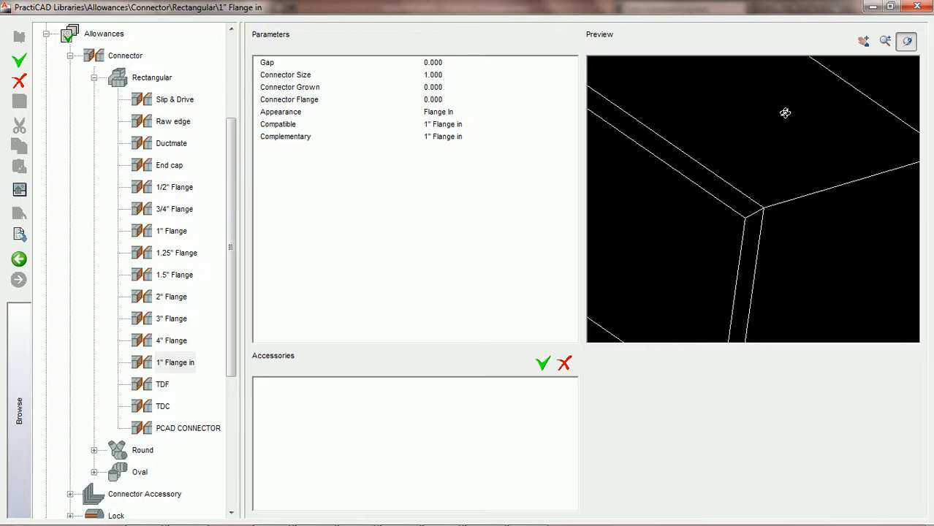
click(917, 8)
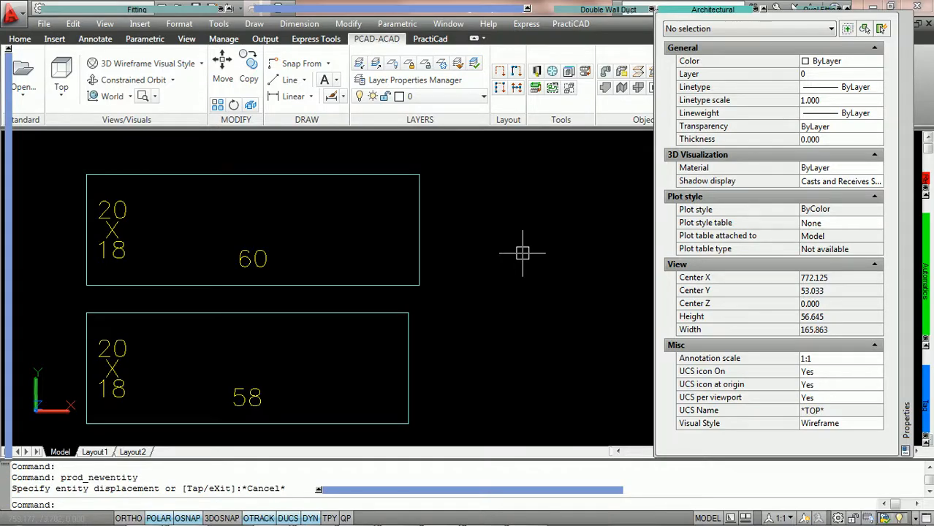
- Check the connectors assigned to the 60-long and 58-long ducts in their properties
click(347, 174)
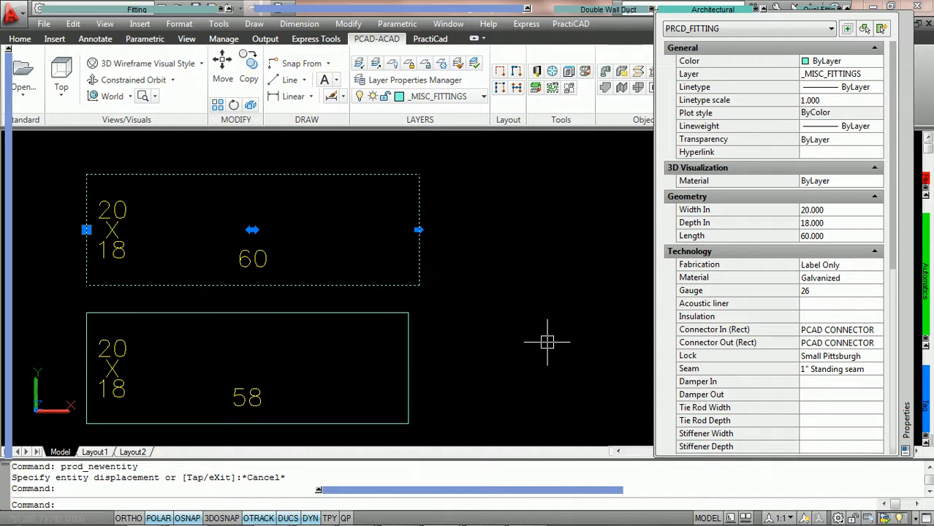
key(Escape)
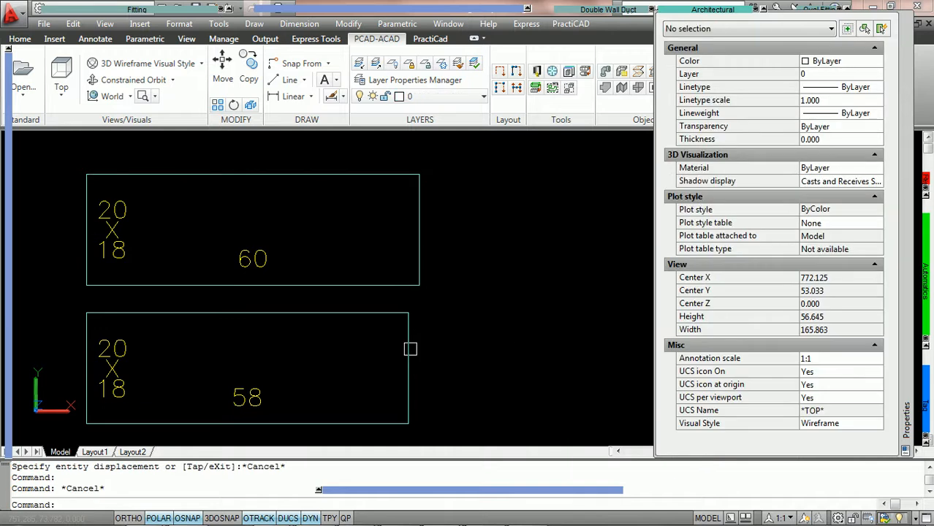
click(410, 350)
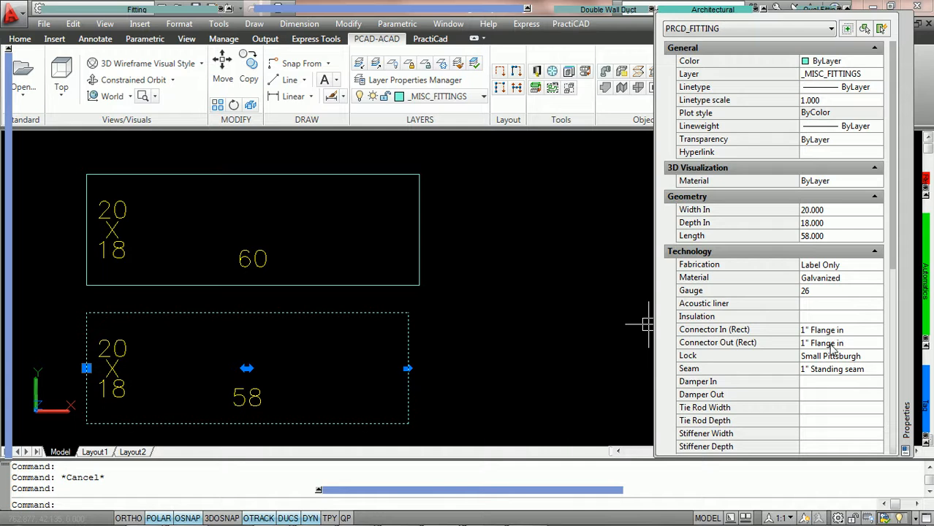
key(Escape)
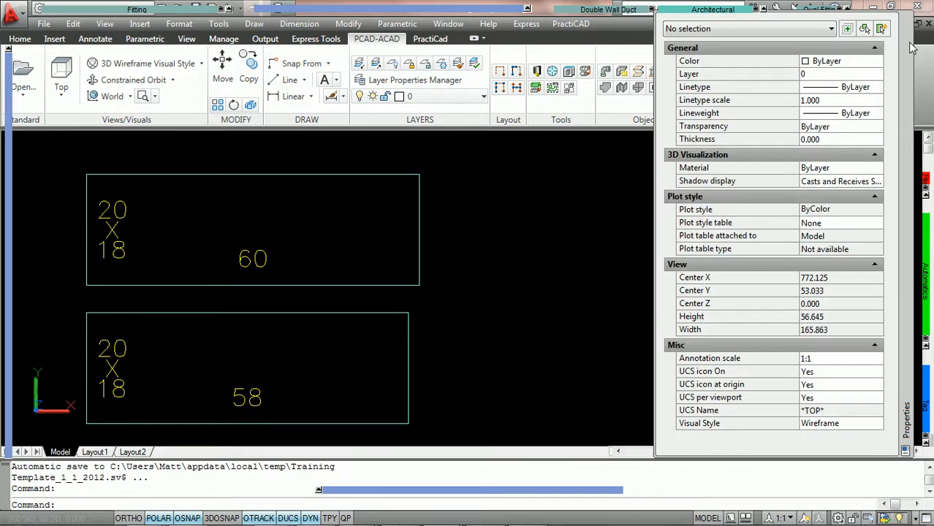
- Place a Side Wall Grill on the open end of the 58-long duct
click(698, 16)
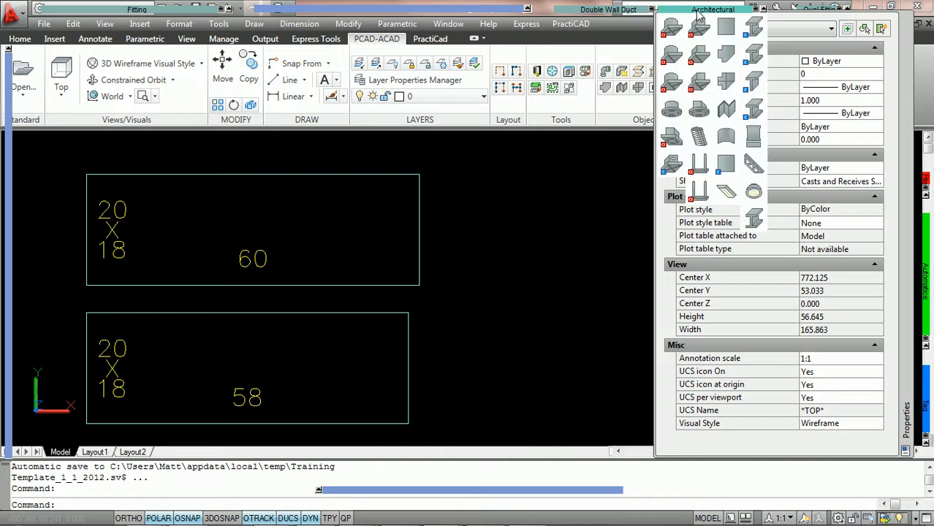
click(672, 140)
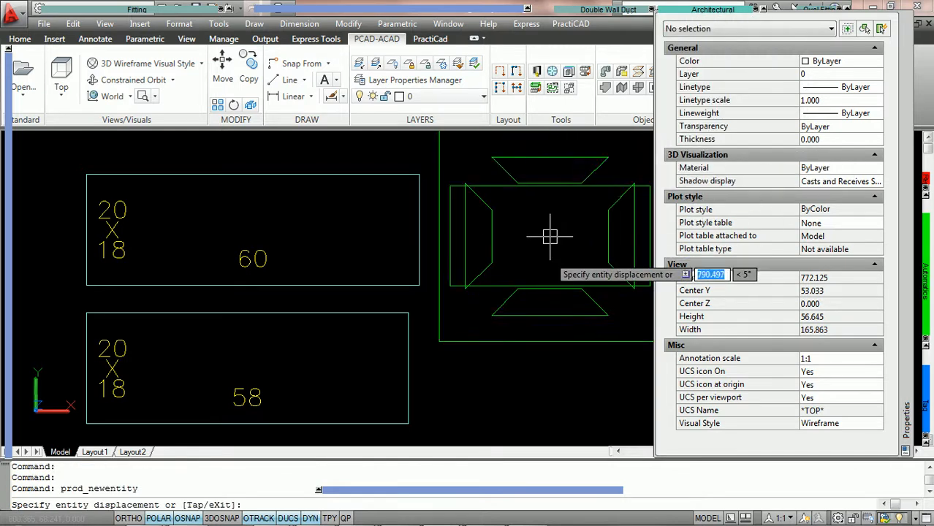
click(414, 369)
right_click(414, 368)
key(Escape)
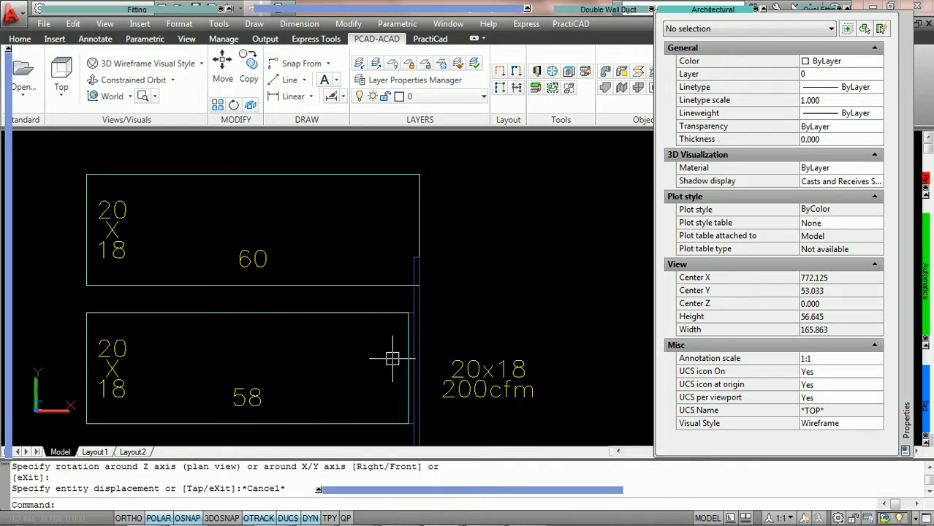
- Set the Length Delta and Width Delta of the side wall grill on the 58-long duct to 1
scroll(401, 356, up, 3)
scroll(424, 297, up, 3)
scroll(431, 234, down, 1)
scroll(396, 236, down, 2)
scroll(394, 235, down, 2)
click(408, 256)
click(848, 262)
text(1)
key(Tab)
text(1)
key(Tab)
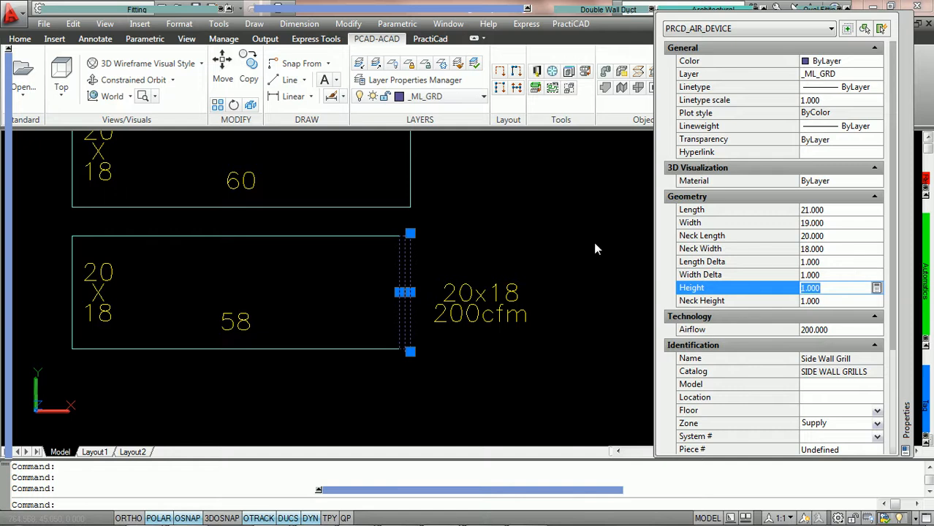
key(Escape)
- Place a second Side Wall Grill on the open end of the 60-long duct
scroll(405, 281, up, 2)
scroll(427, 232, up, 3)
scroll(418, 256, down, 4)
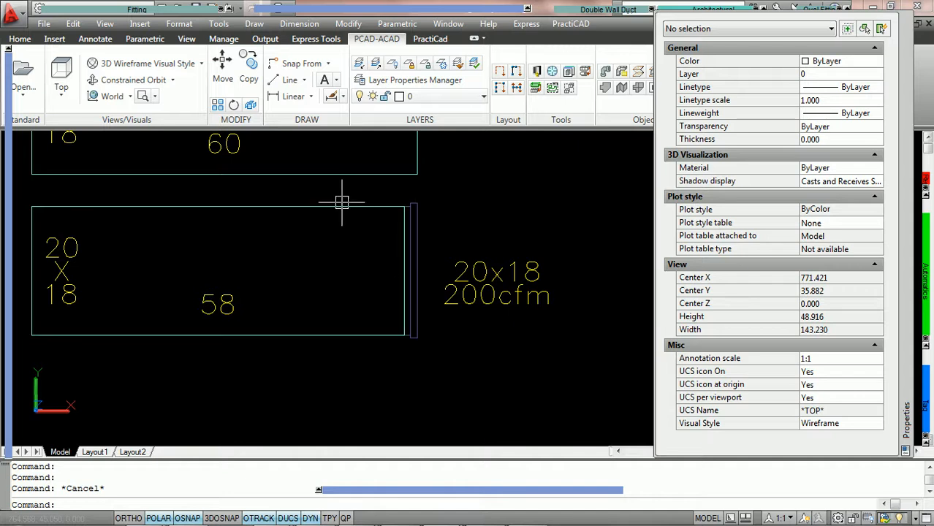
mouse_move(342, 201)
middle_drag(394, 182, 387, 295)
middle_click(386, 294)
middle_click(387, 295)
middle_drag(495, 235, 294, 278)
click(709, 14)
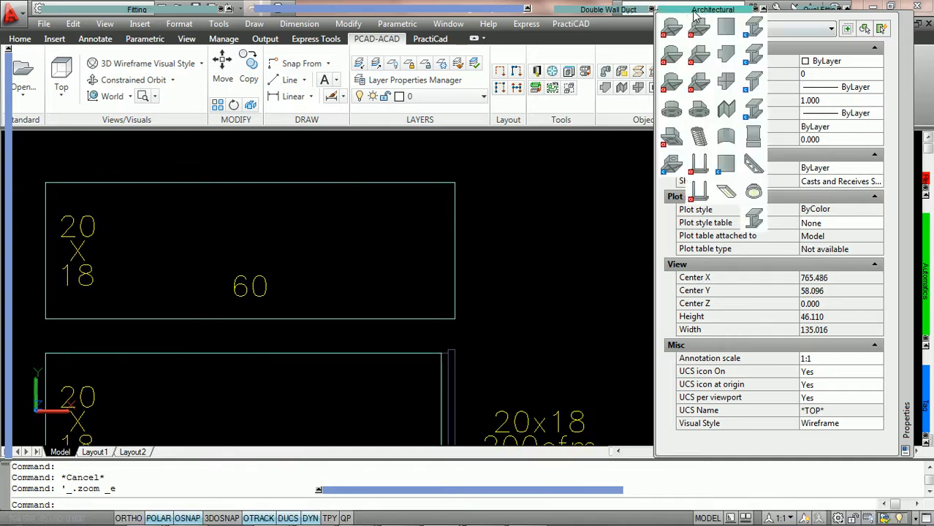
click(673, 142)
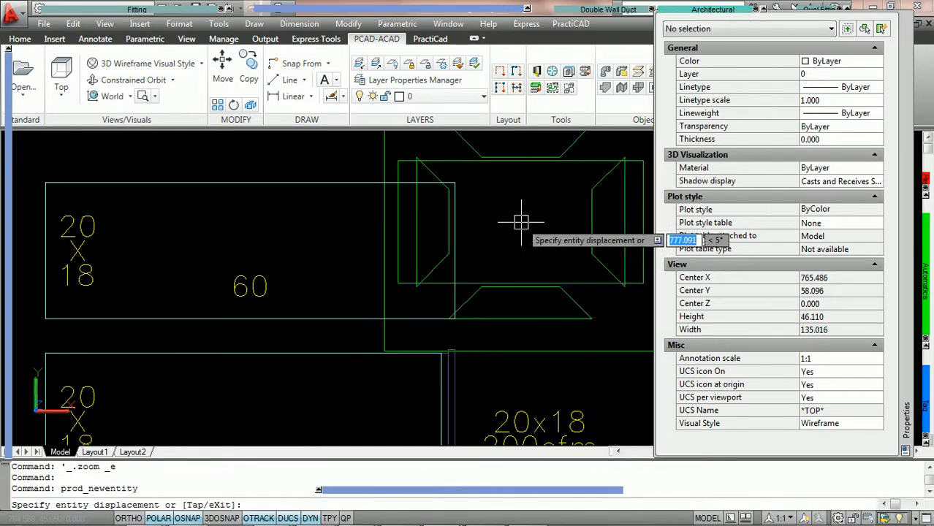
click(454, 250)
key(Return)
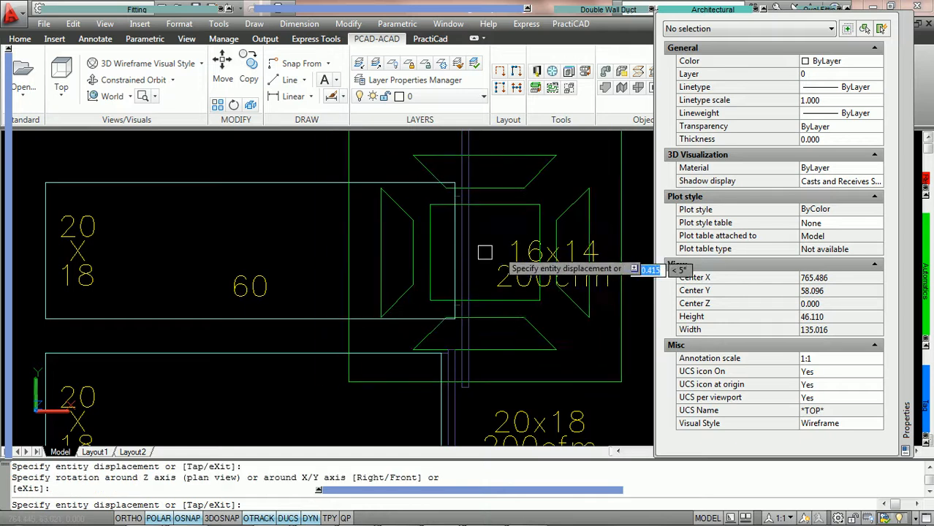
key(Escape)
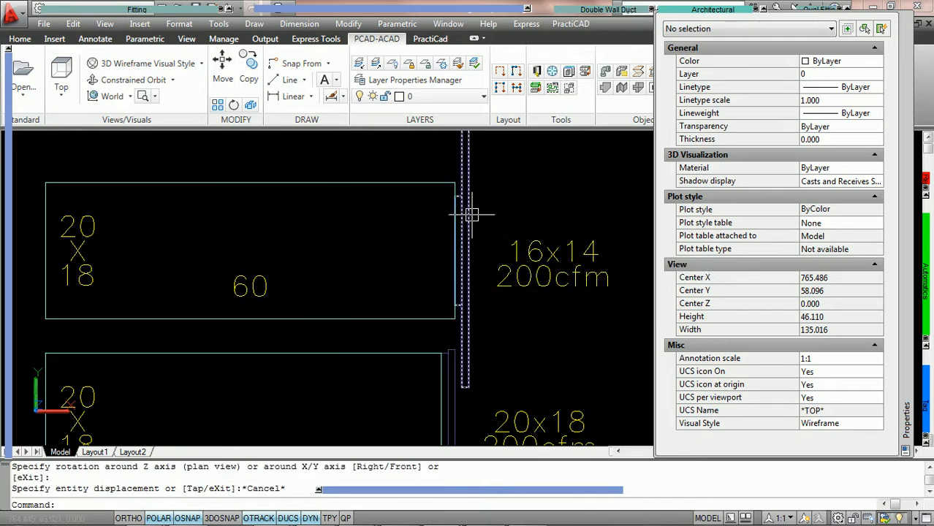
- Set the Length Delta and Width Delta of the side wall grill on the 60-long duct to 1
click(471, 212)
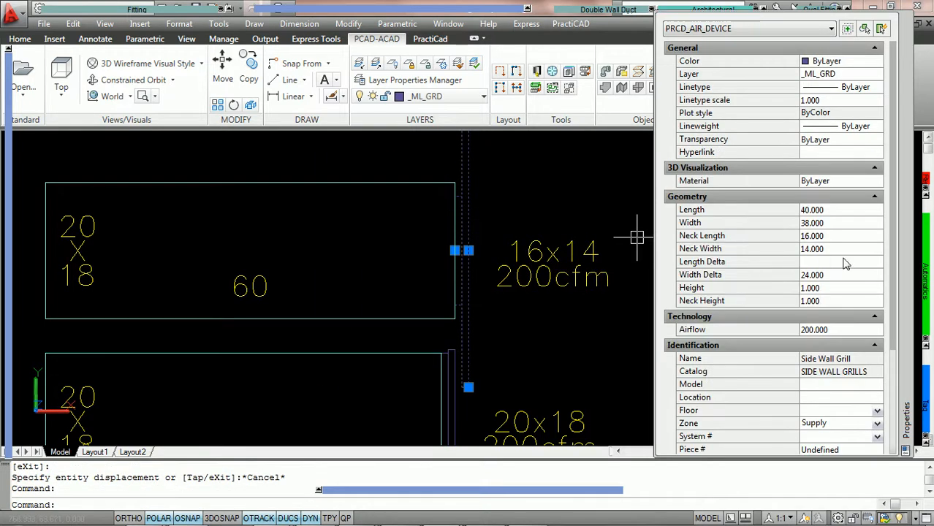
click(846, 264)
text(1)
key(Tab)
text(1)
key(Tab)
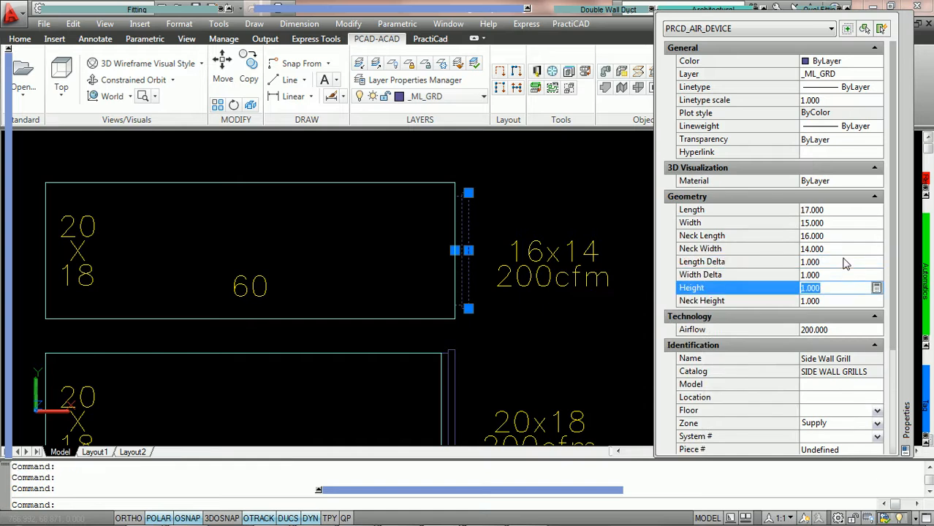
key(Escape)
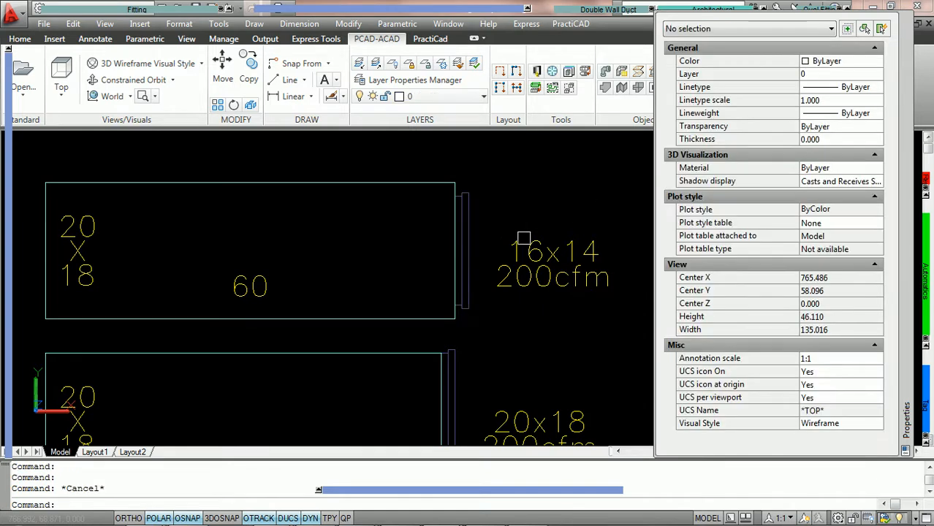
- Examine in 3D how the 20x18 side wall grill meets the connector at the corner of the 58-long duct
scroll(446, 260, up, 2)
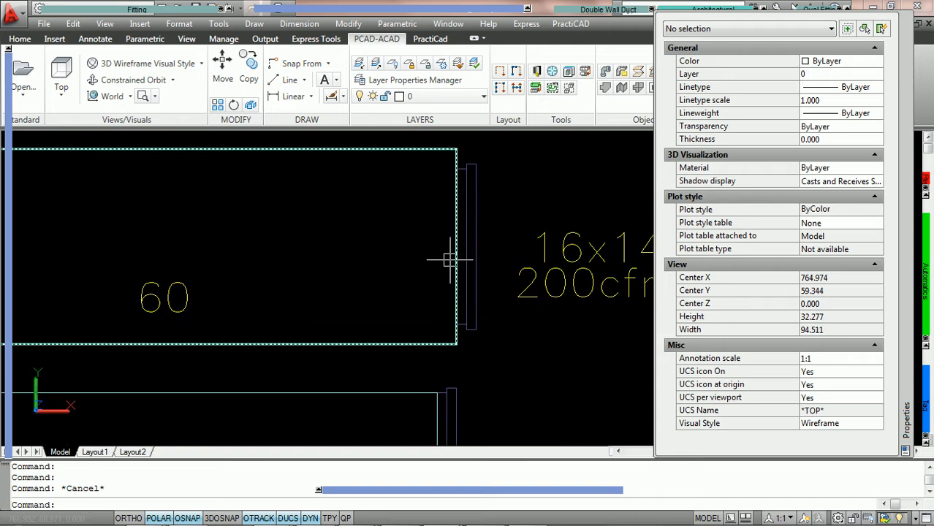
middle_drag(506, 227, 486, 229)
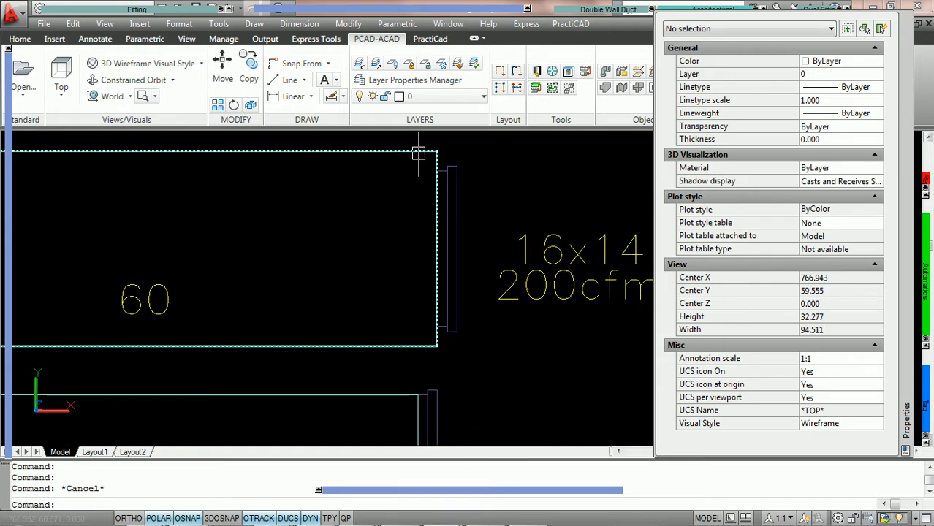
click(121, 79)
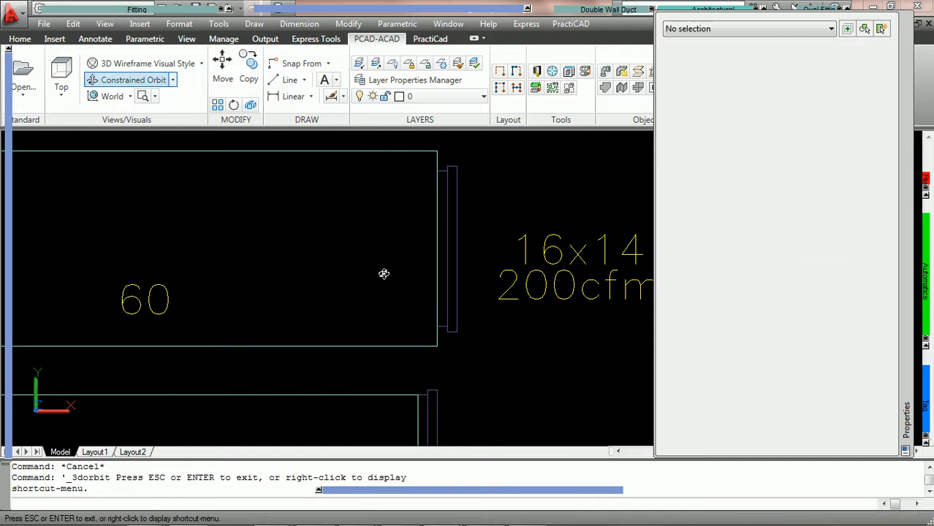
drag(434, 352, 382, 312)
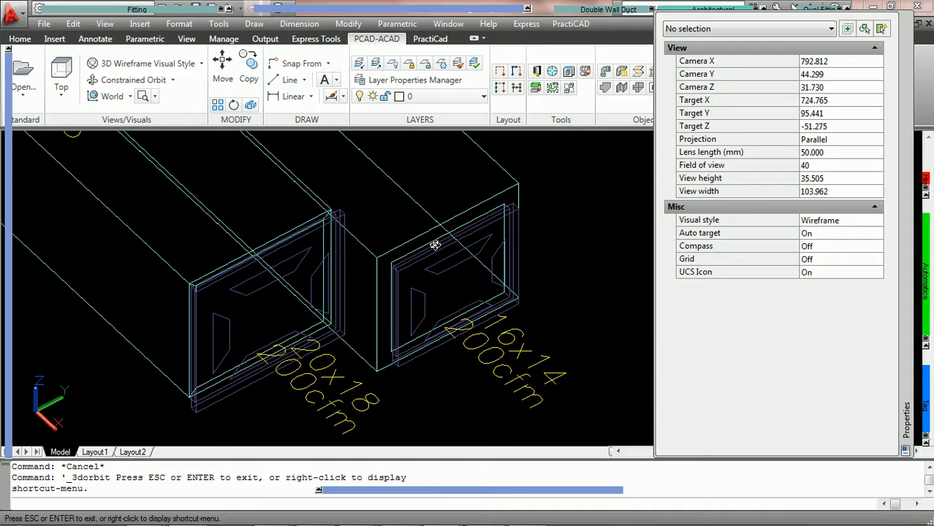
middle_drag(430, 292, 454, 308)
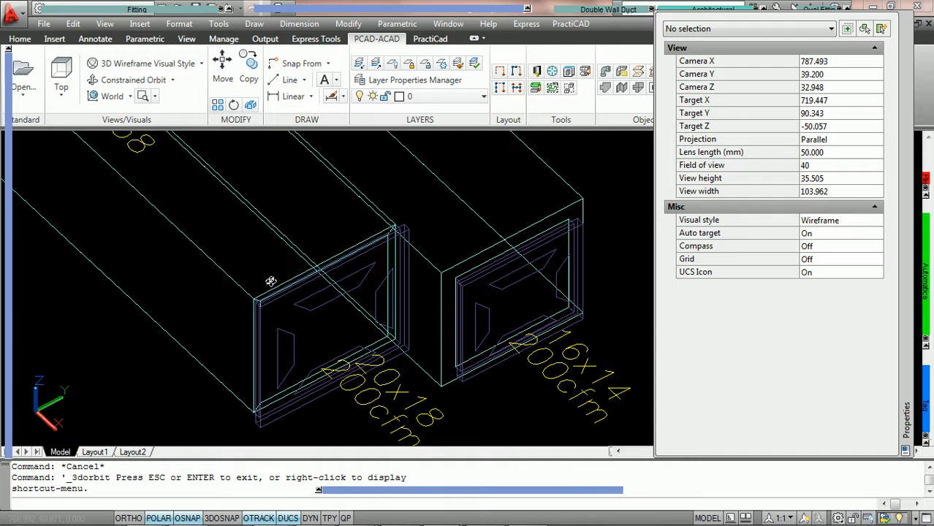
scroll(262, 303, up, 1)
scroll(262, 303, up, 10)
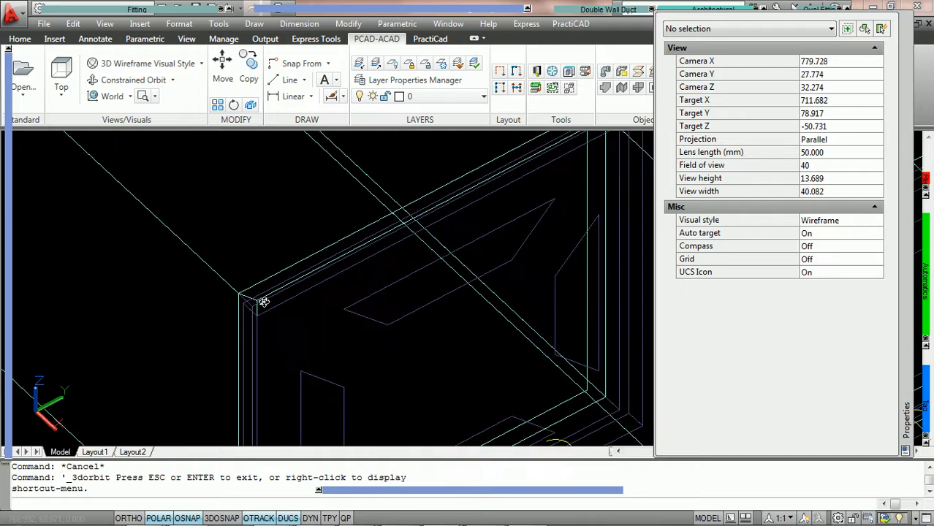
scroll(264, 302, up, 2)
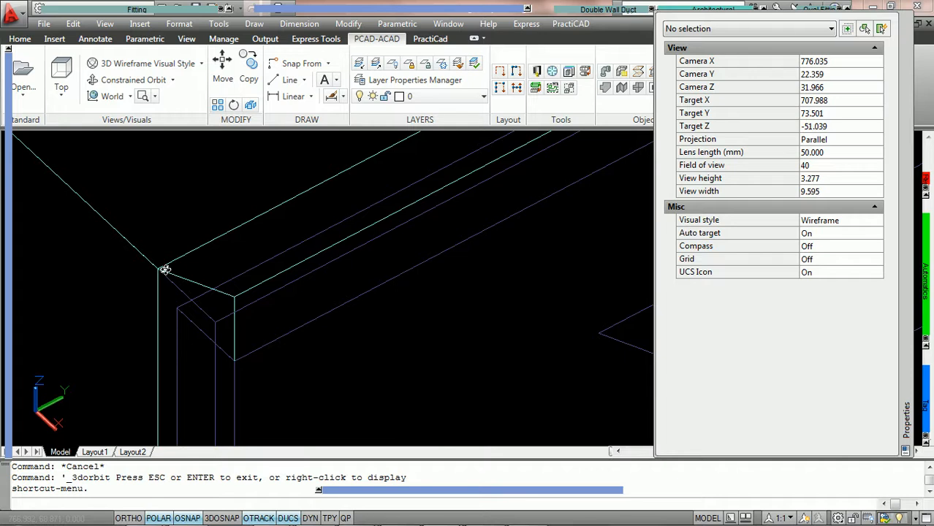
scroll(165, 270, down, 7)
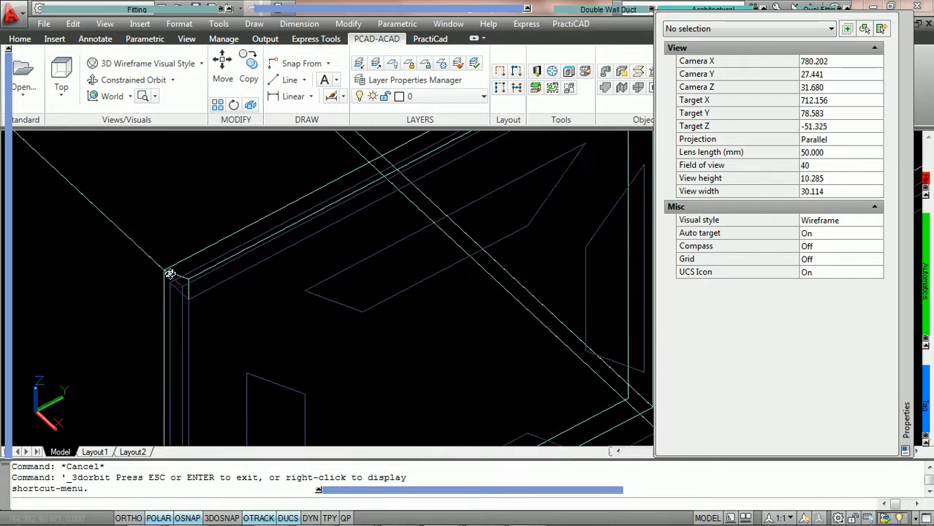
scroll(175, 271, down, 3)
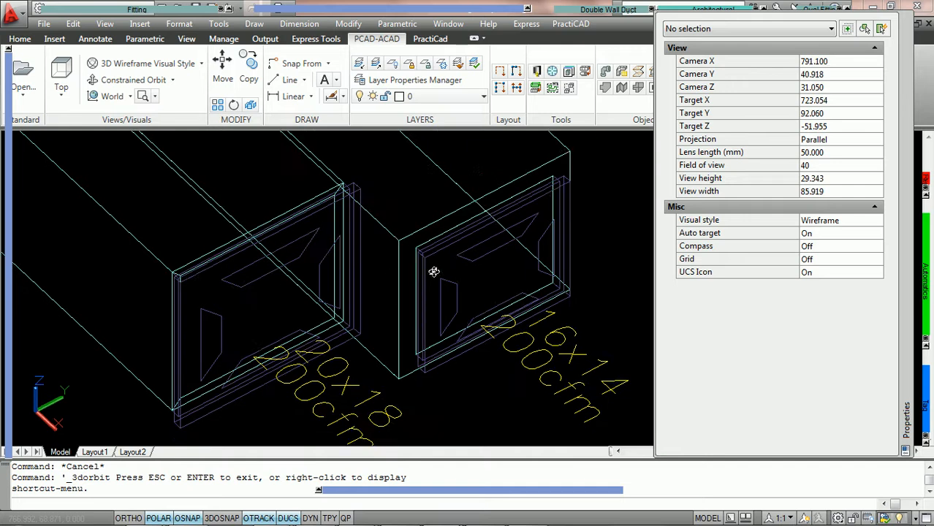
- Compare the 16x14 grill's fit inside the 60-long duct's flange with the grill on the 58-long duct
middle_drag(431, 272, 362, 294)
scroll(362, 295, up, 3)
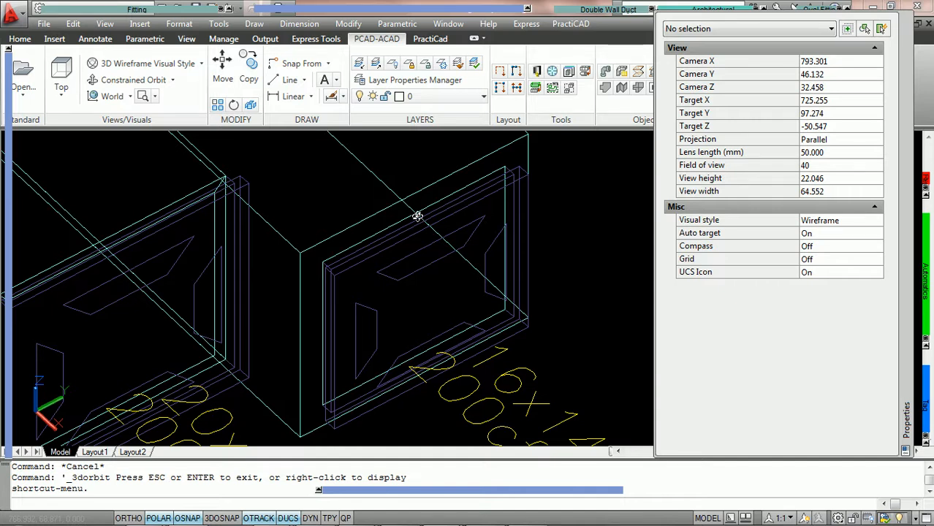
scroll(416, 216, down, 1)
middle_drag(394, 192, 463, 305)
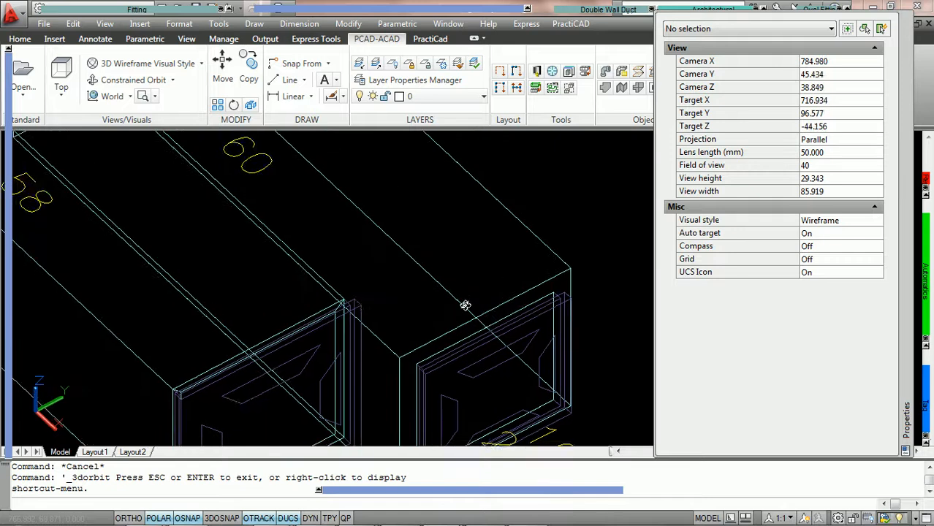
scroll(468, 229, down, 1)
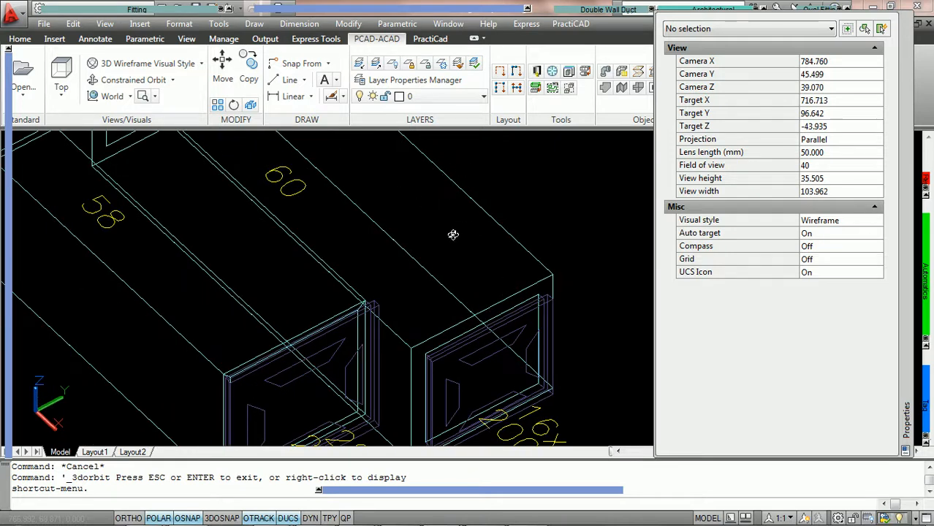
middle_drag(380, 236, 471, 186)
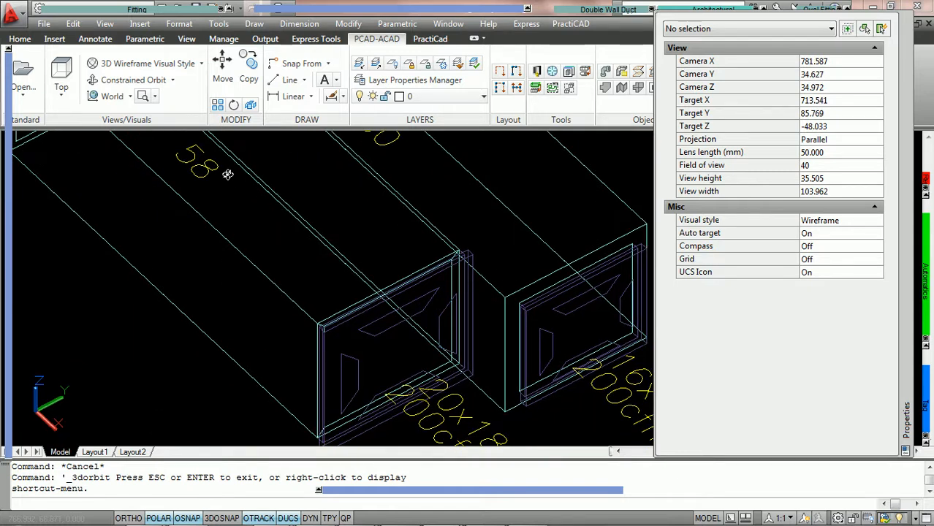
middle_drag(228, 174, 238, 242)
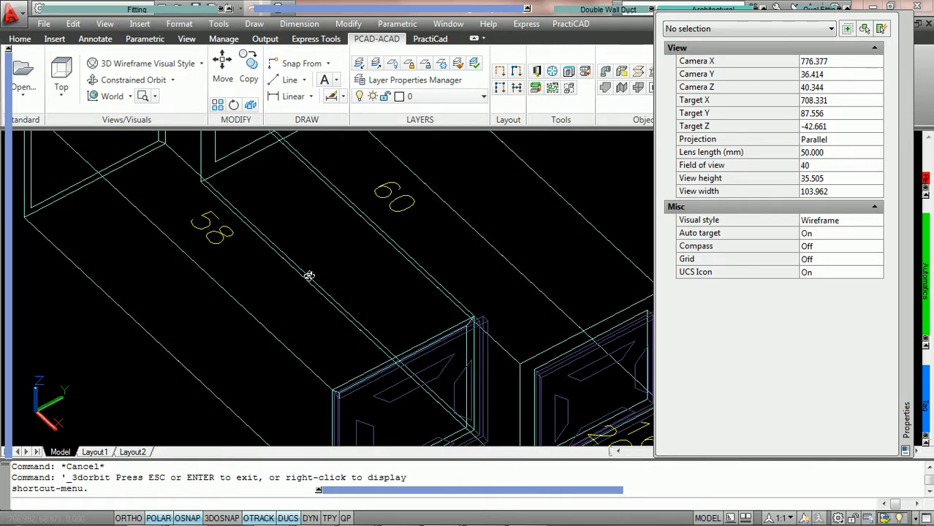
middle_drag(324, 299, 264, 198)
scroll(301, 277, up, 5)
scroll(296, 276, up, 2)
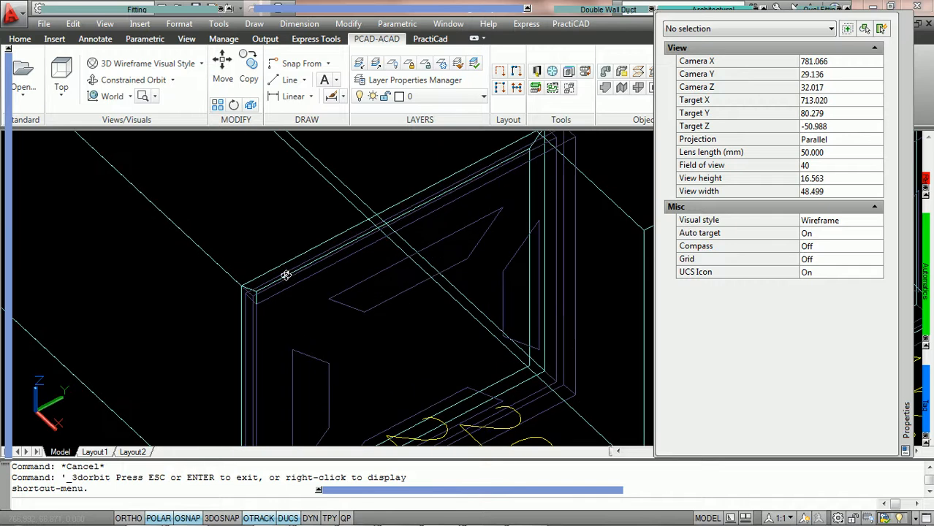
scroll(291, 265, down, 4)
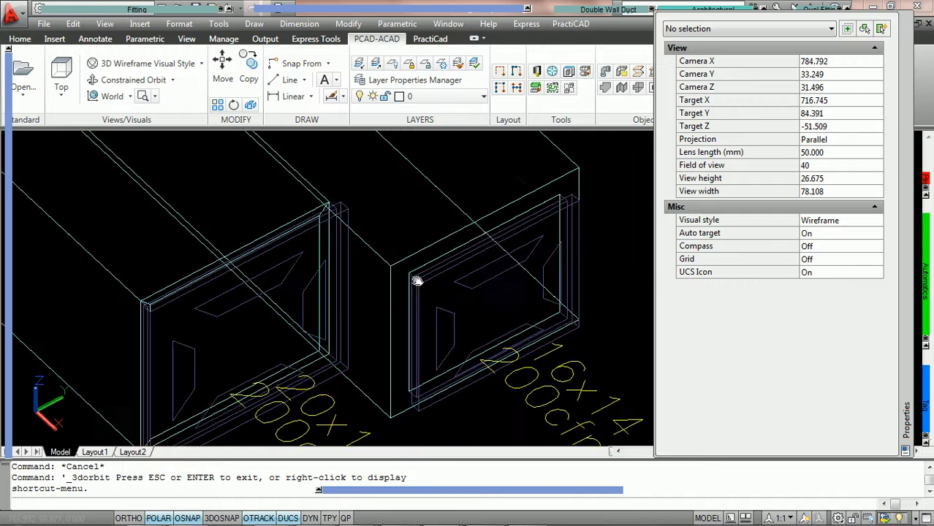
middle_drag(522, 261, 369, 246)
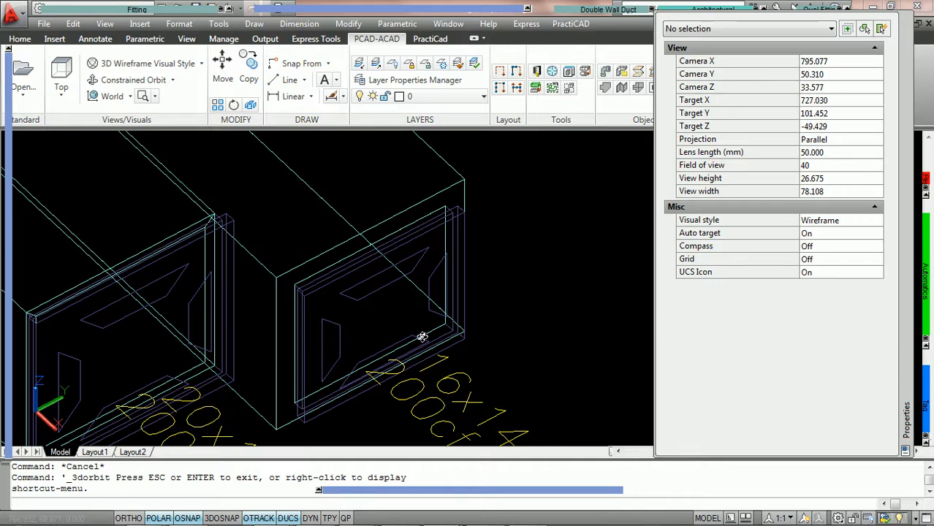
middle_drag(418, 344, 534, 292)
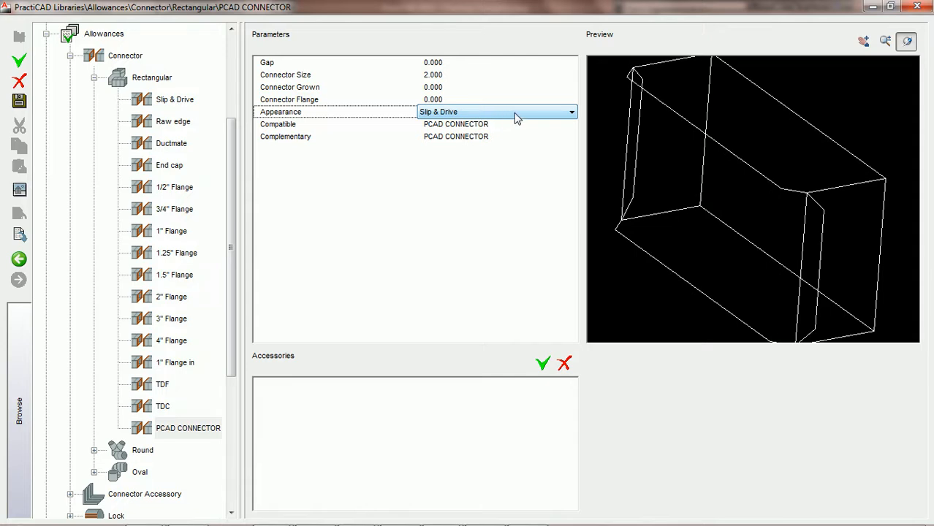
- Preview the TDC, Drive & Slip, Flange Out, Hammer Lock and Slip & Slip appearances for PCAD CONNECTOR in the PractiCAD library
click(542, 115)
click(518, 137)
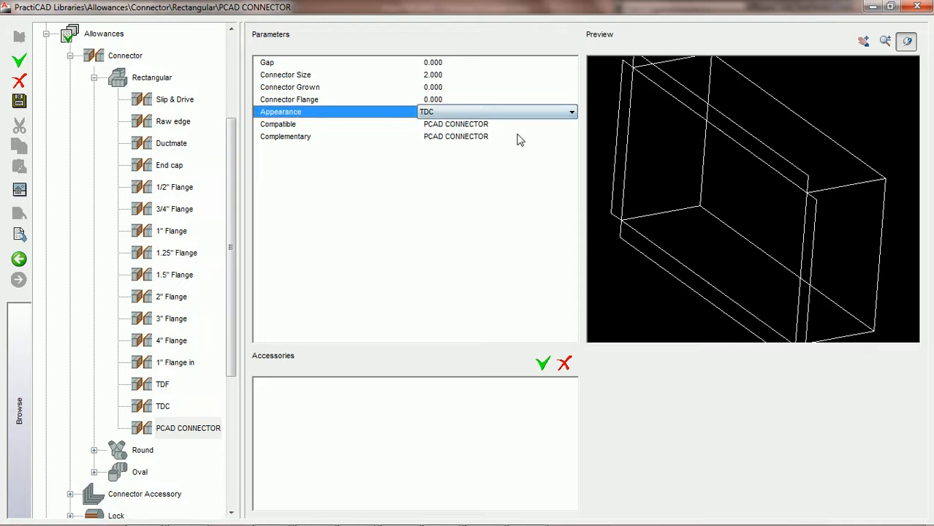
click(520, 113)
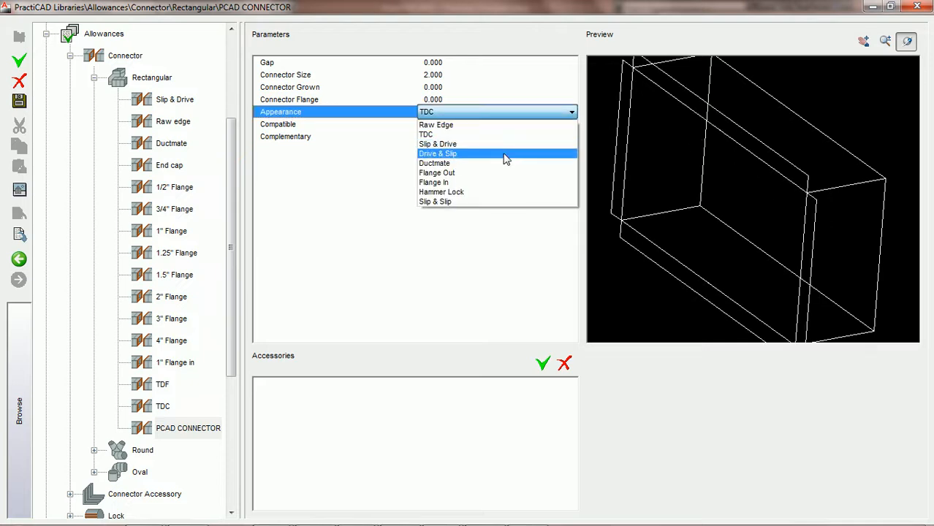
click(507, 156)
click(518, 113)
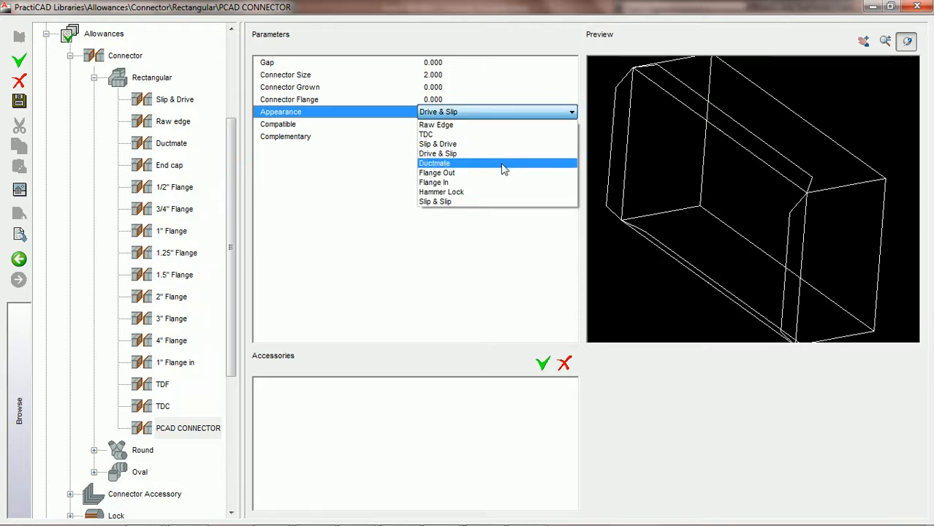
click(504, 174)
click(532, 114)
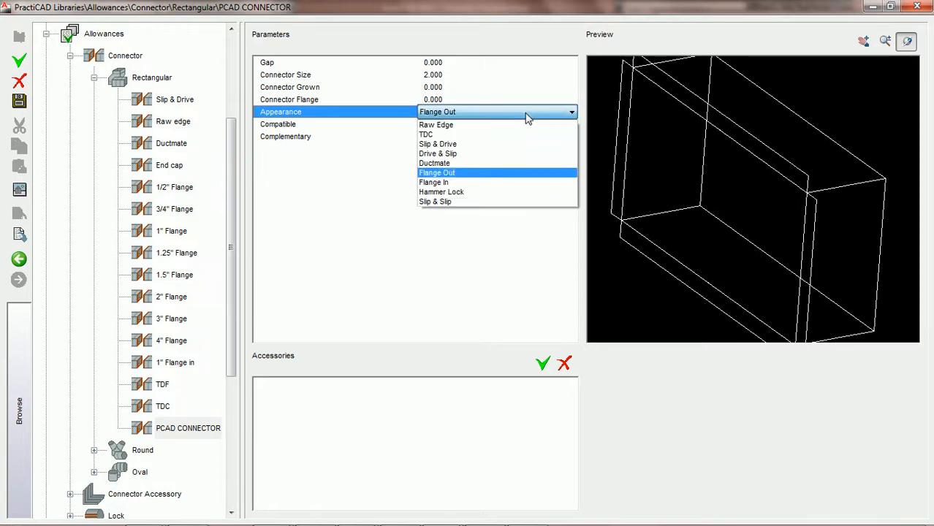
click(501, 193)
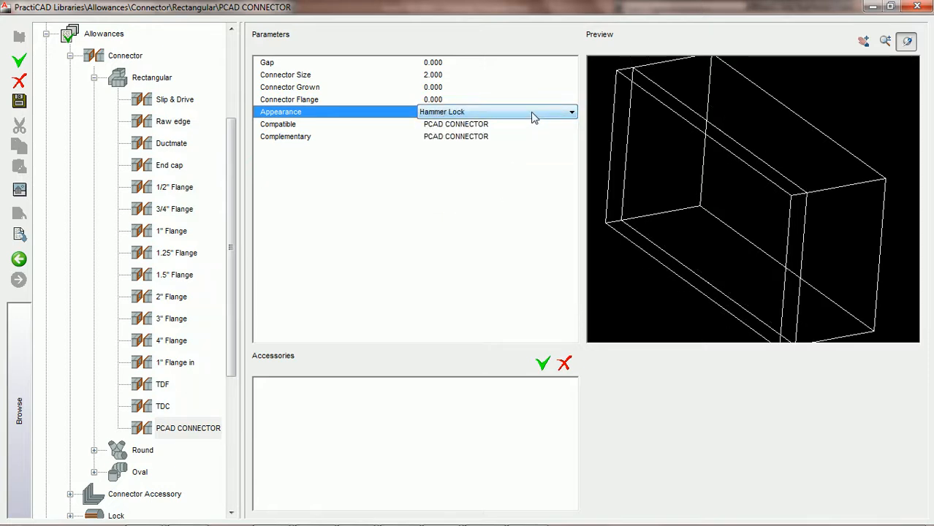
click(535, 113)
click(450, 209)
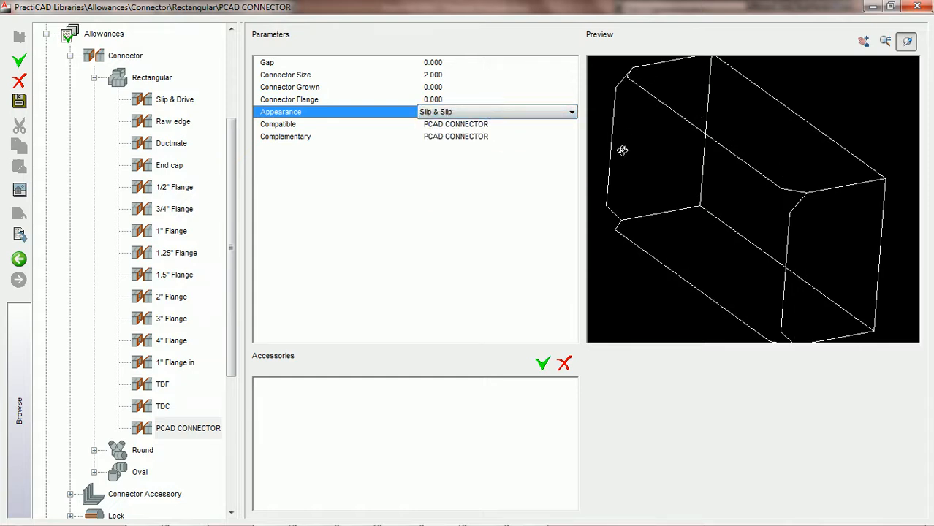
- Try a Connector Flange of 2 on PCAD CONNECTOR and reset it to 0
click(447, 99)
text(2)
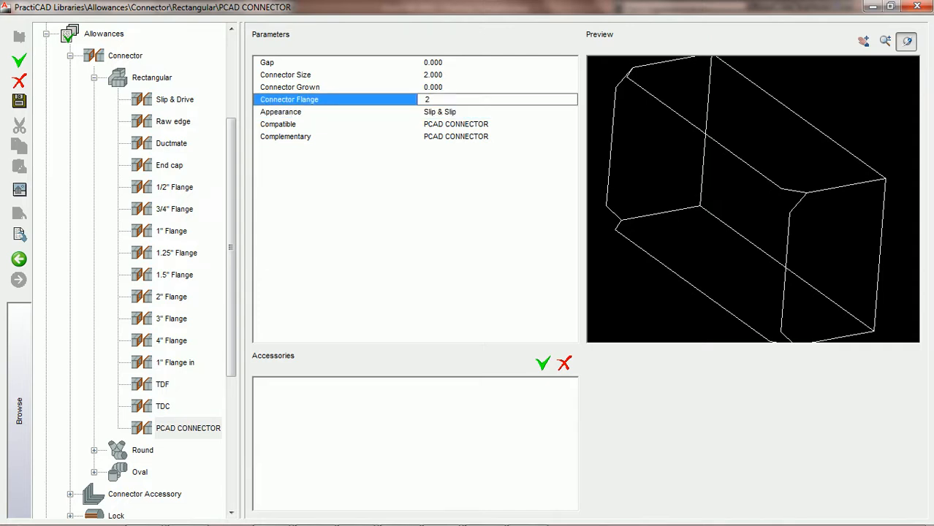
key(Return)
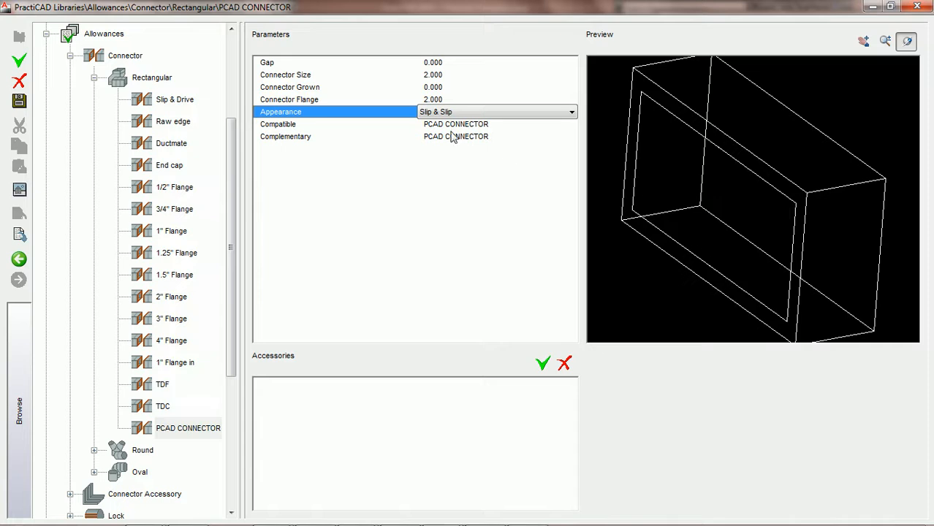
click(442, 100)
text(0)
key(Tab)
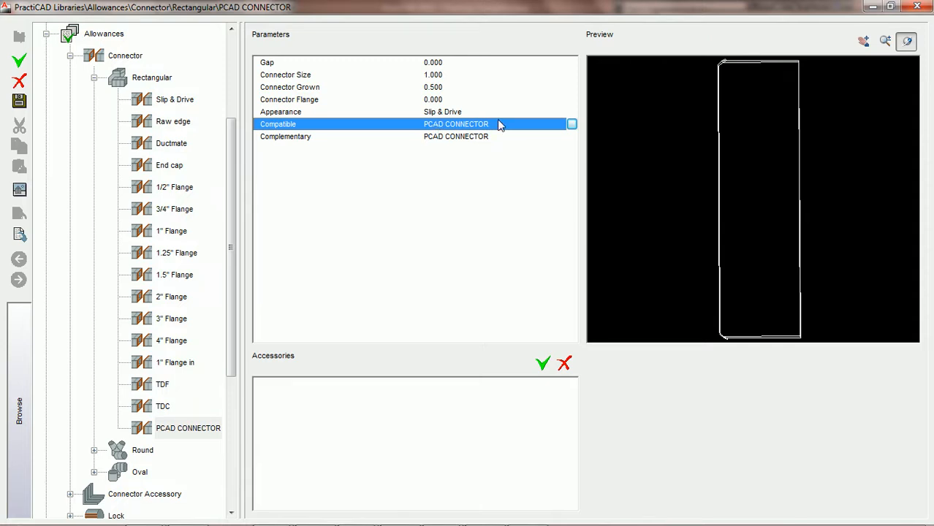
- Open the compatible connectors of PCAD CONNECTOR and set PCAD CONNECTOR itself to Yes
click(572, 126)
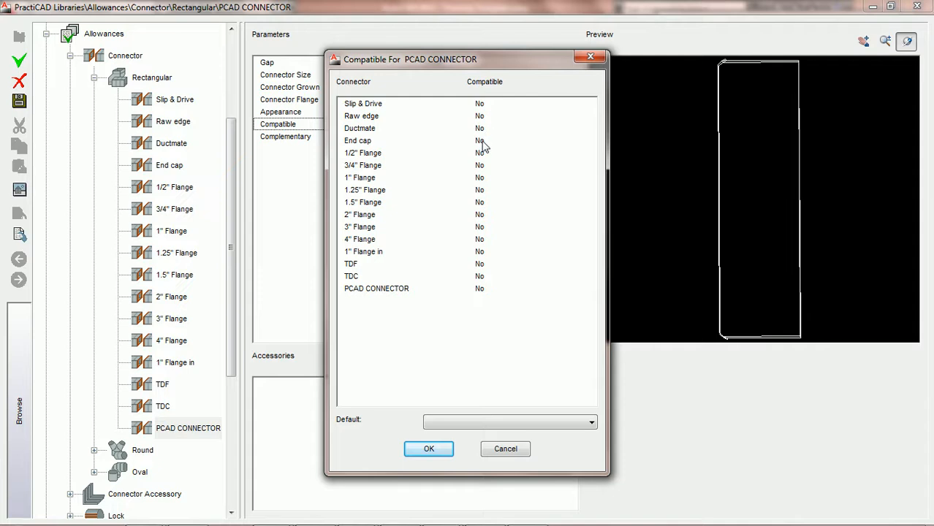
click(481, 289)
click(484, 290)
click(483, 312)
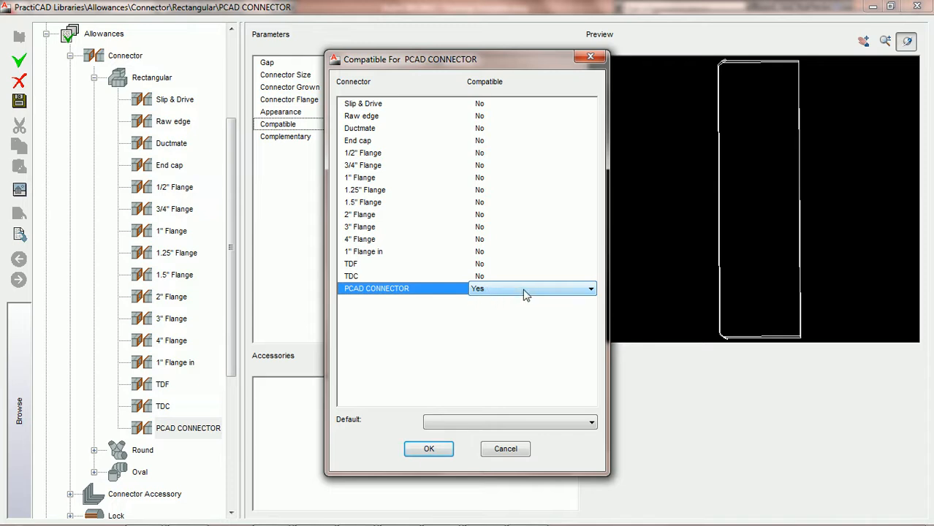
- Set Raw edge to Yes in the list of connectors compatible with PCAD CONNECTOR
click(482, 119)
click(487, 119)
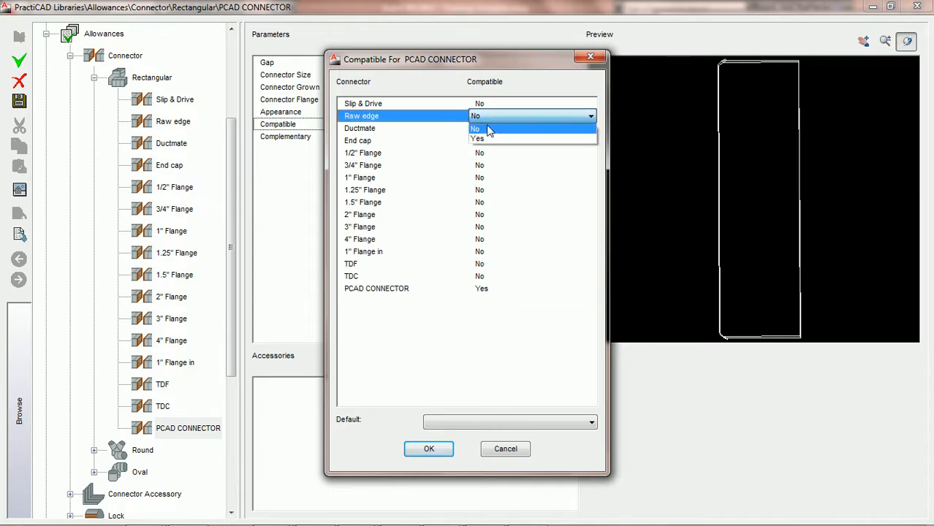
click(484, 139)
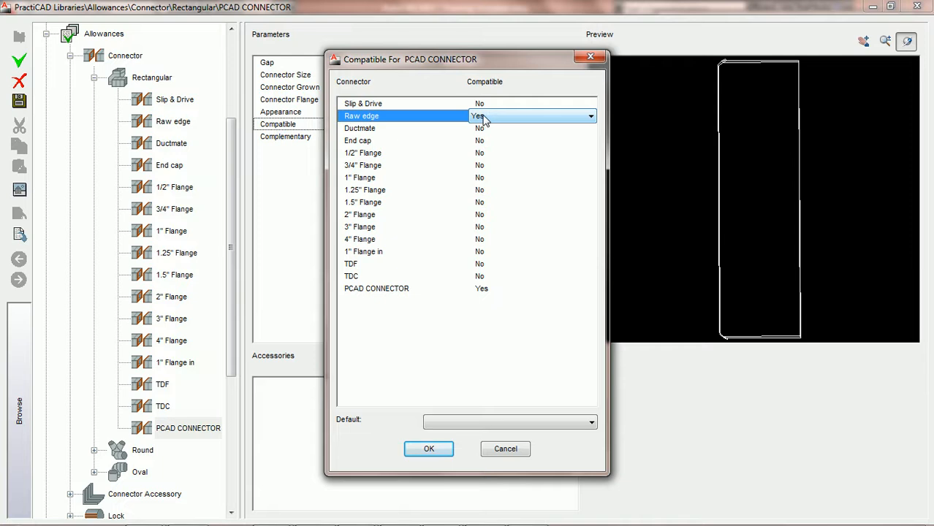
- Make PCAD CONNECTOR its own default compatible connector, then save and close the library
click(556, 424)
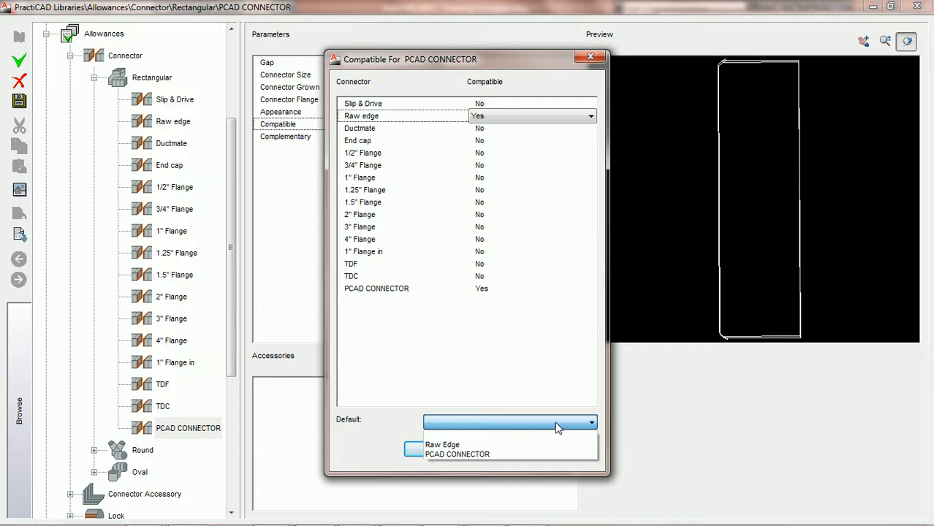
click(481, 453)
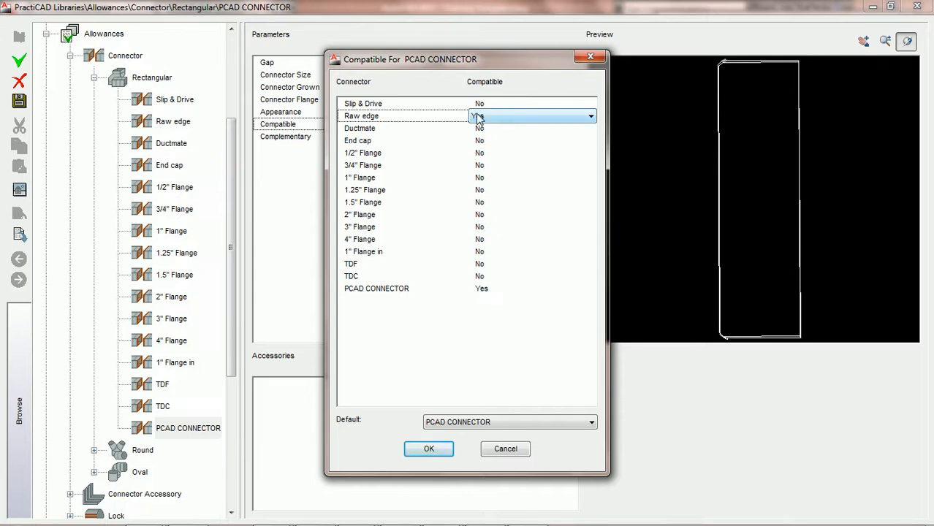
click(528, 424)
click(486, 454)
click(502, 422)
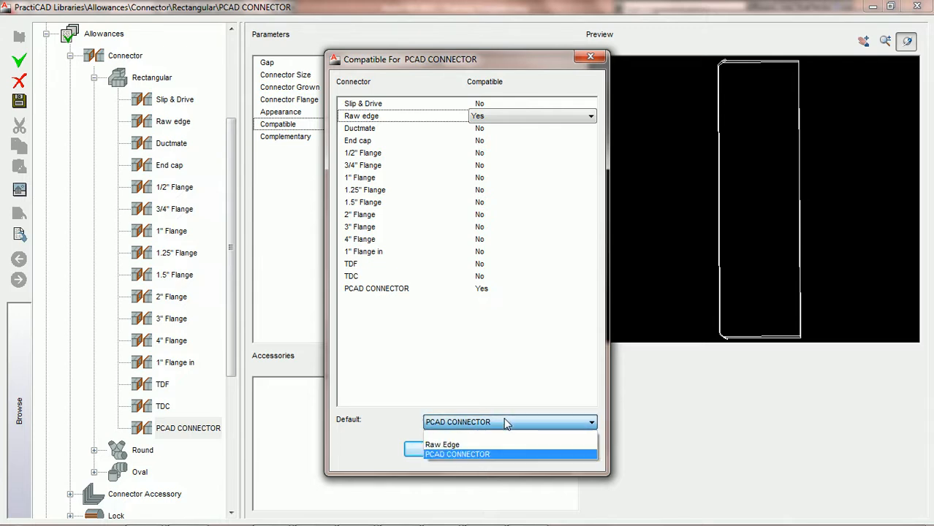
click(489, 455)
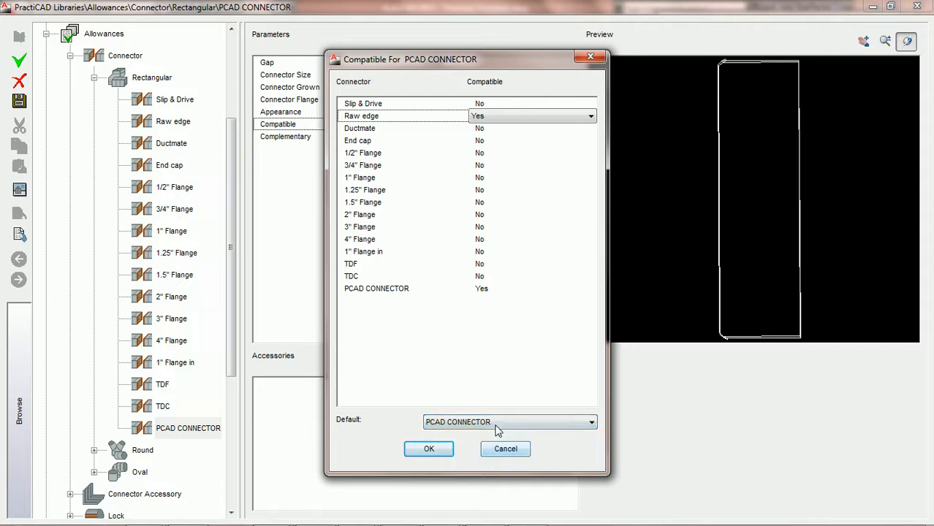
click(429, 449)
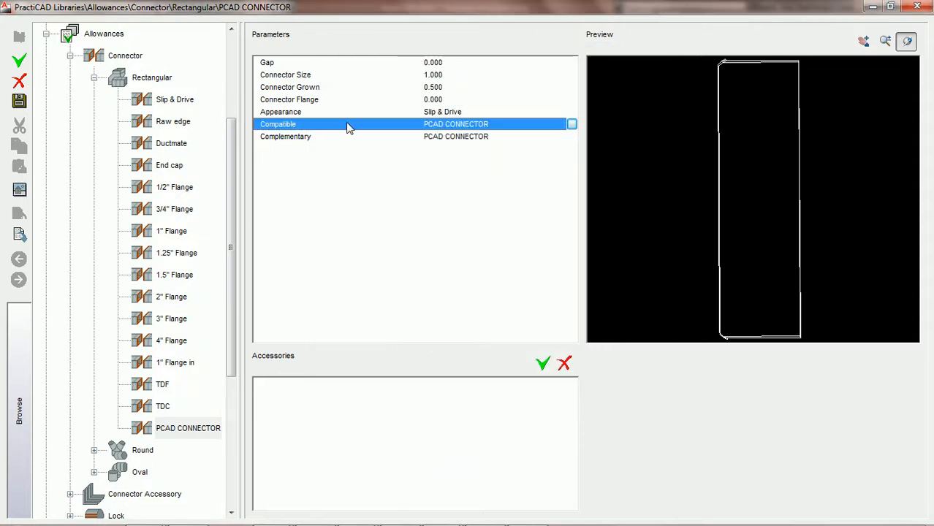
click(19, 101)
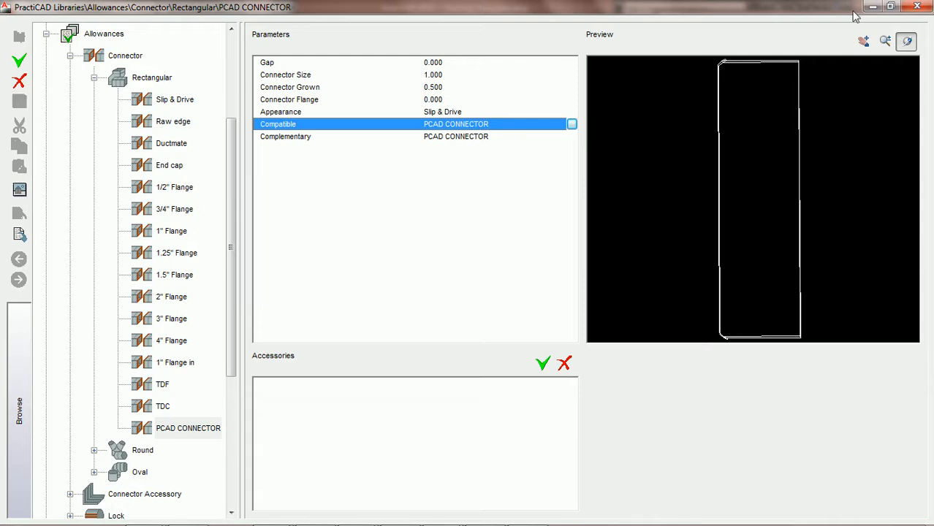
click(917, 6)
- Start a rectangular straight duct and set both Connector In and Connector Out to PCAD CONNECTOR
mouse_move(92, 11)
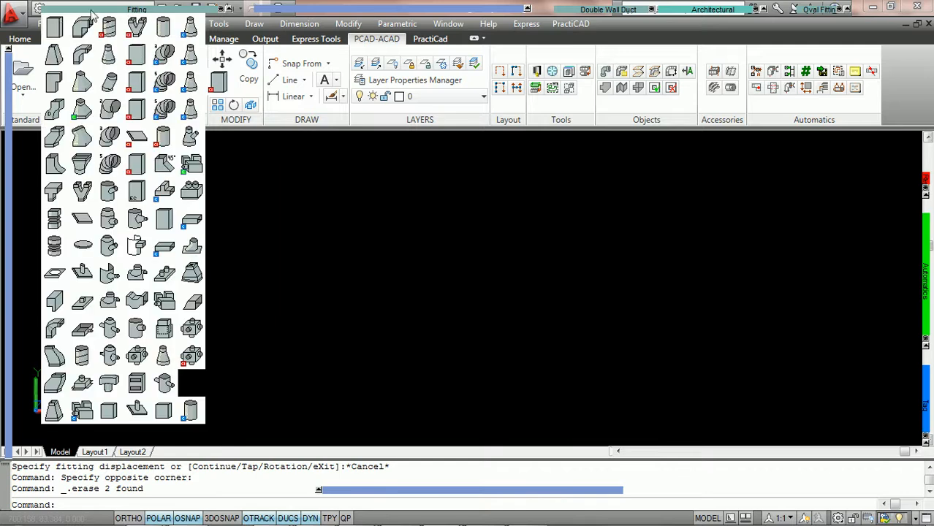
click(57, 28)
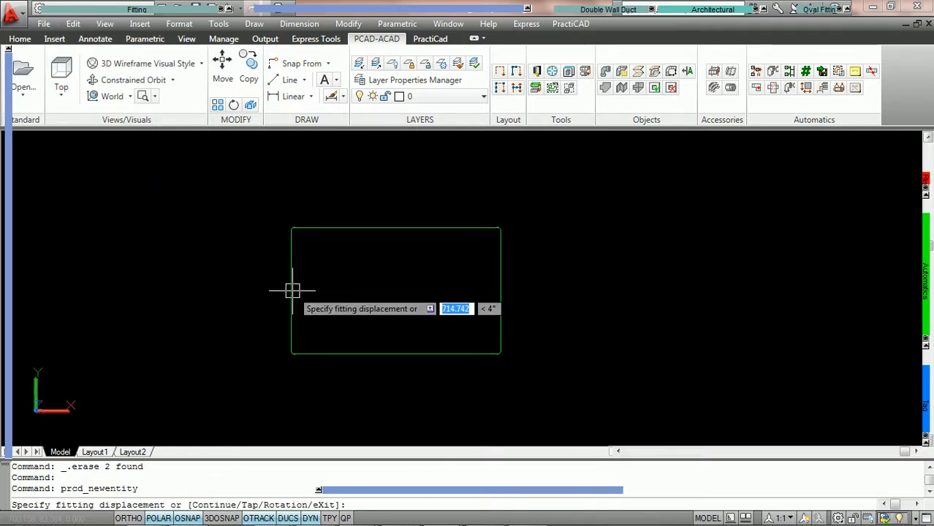
mouse_move(9, 209)
click(164, 168)
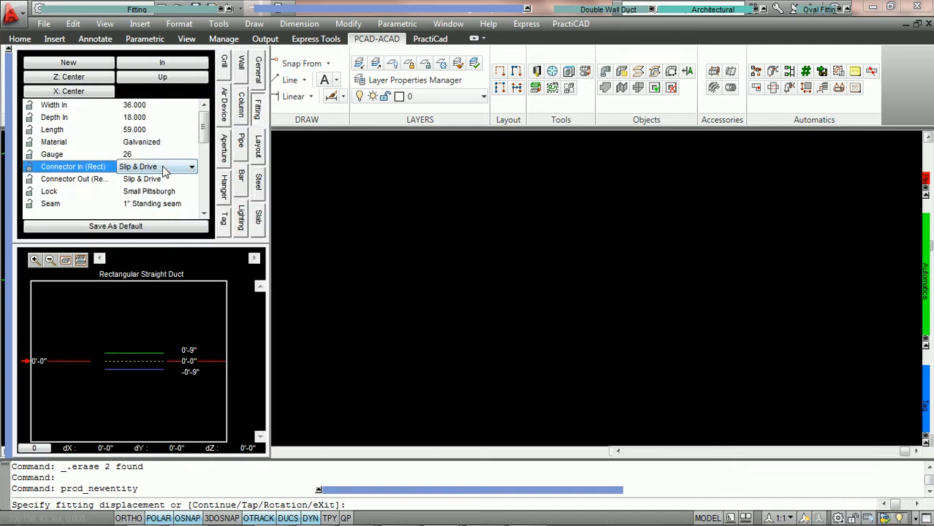
double_click(164, 168)
double_click(165, 180)
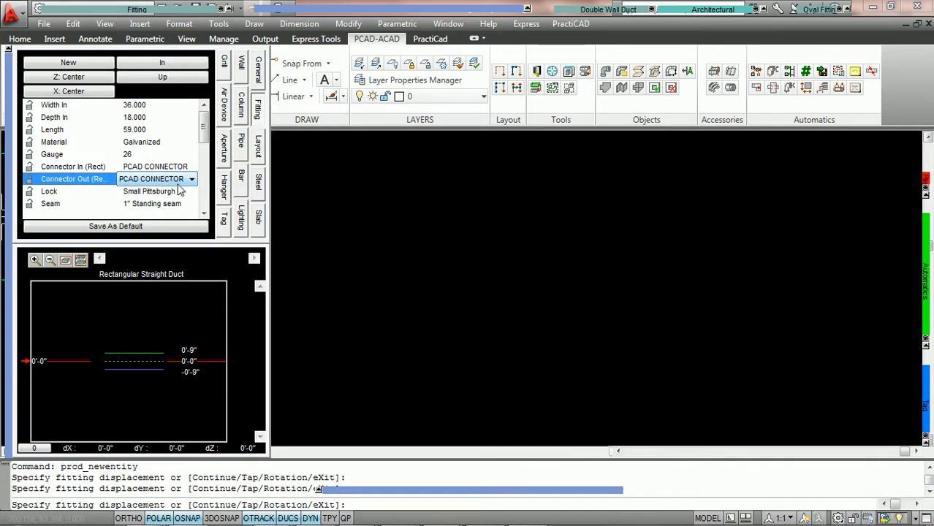
- Place the 36 x 18 duct, 59 long, horizontally in the empty drawing and end the placement
click(233, 266)
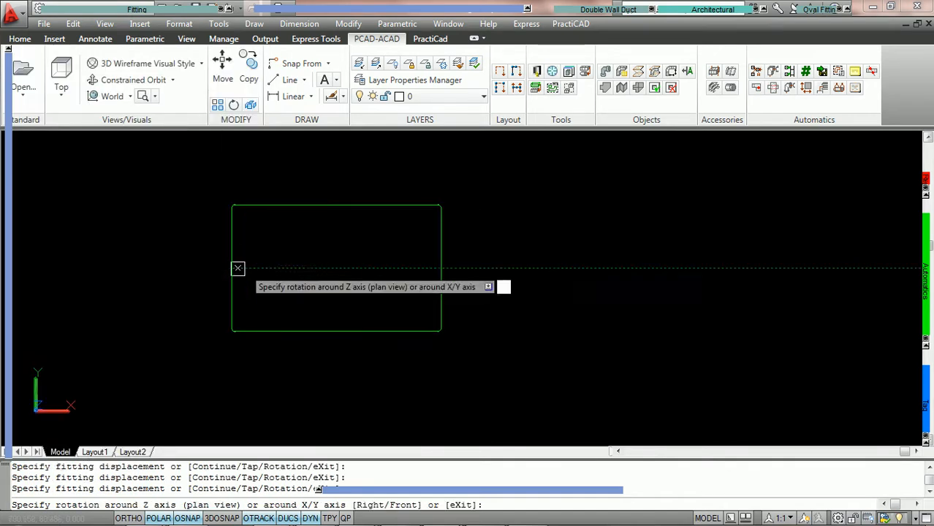
click(309, 270)
click(338, 269)
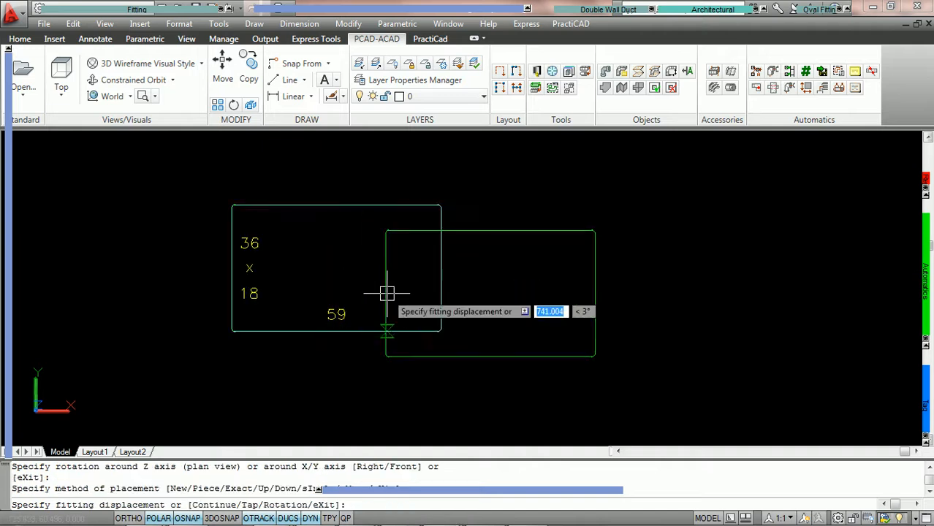
scroll(387, 293, up, 2)
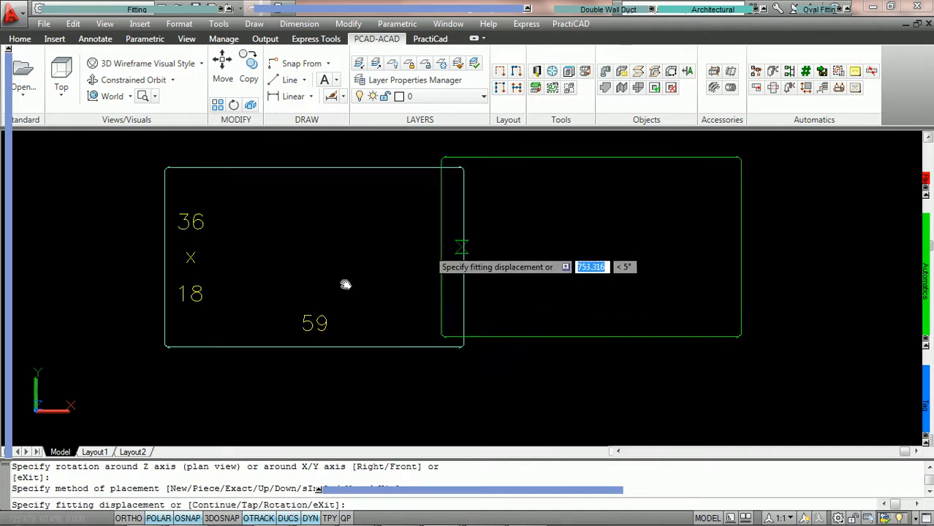
middle_drag(446, 241, 354, 272)
key(Return)
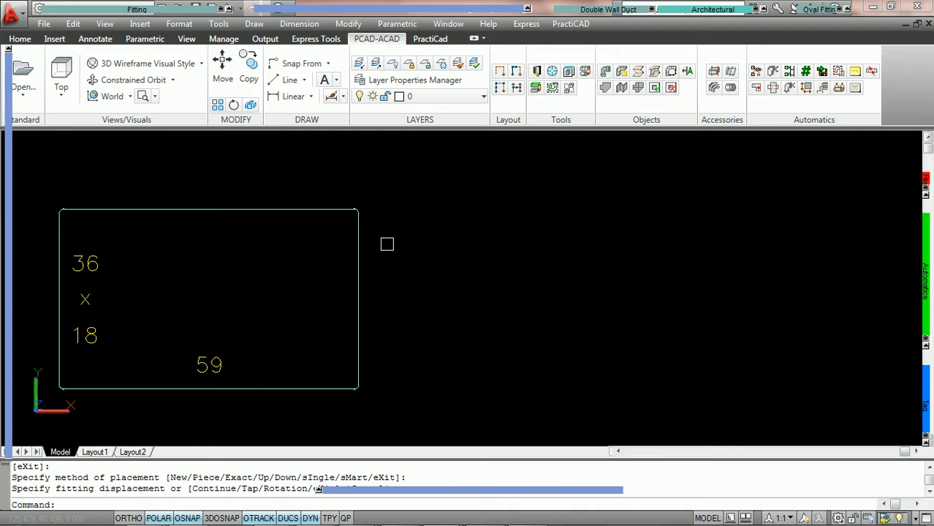
- Attach a second 36 x 18 straight duct, 59 long, to the first duct's outlet end, keeping Slip & Drive as its outgoing connector
click(94, 15)
click(54, 30)
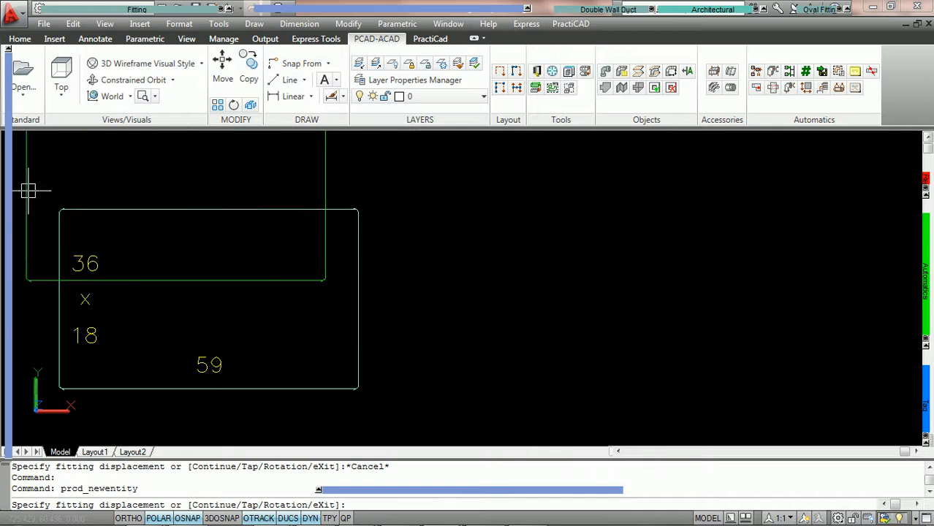
mouse_move(15, 197)
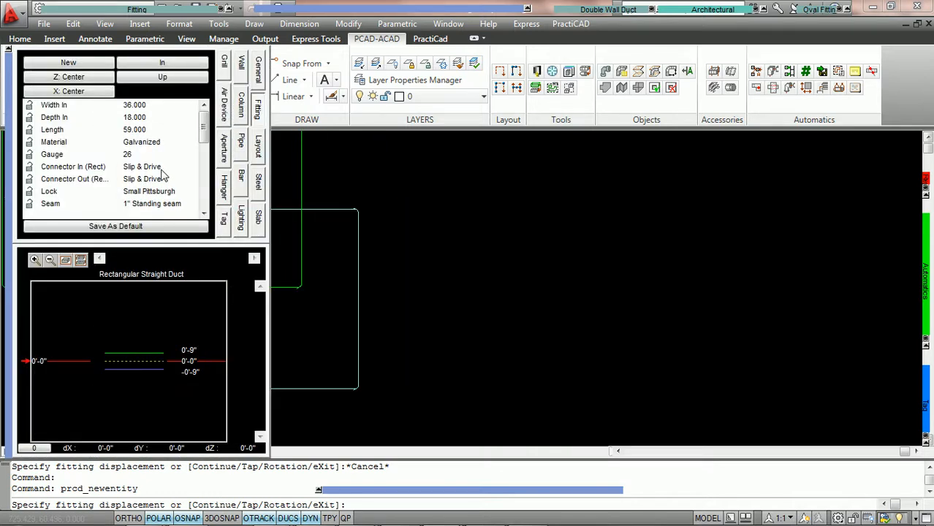
click(162, 168)
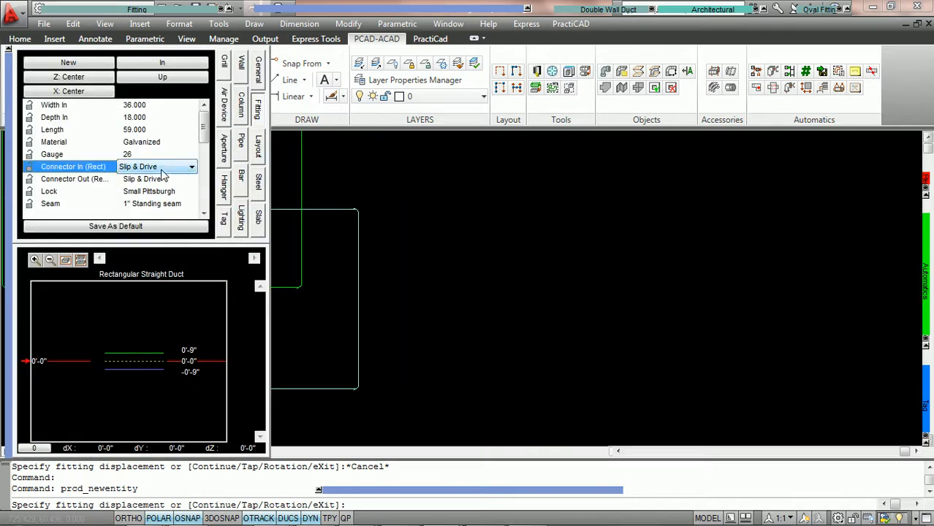
scroll(163, 170, down, 1)
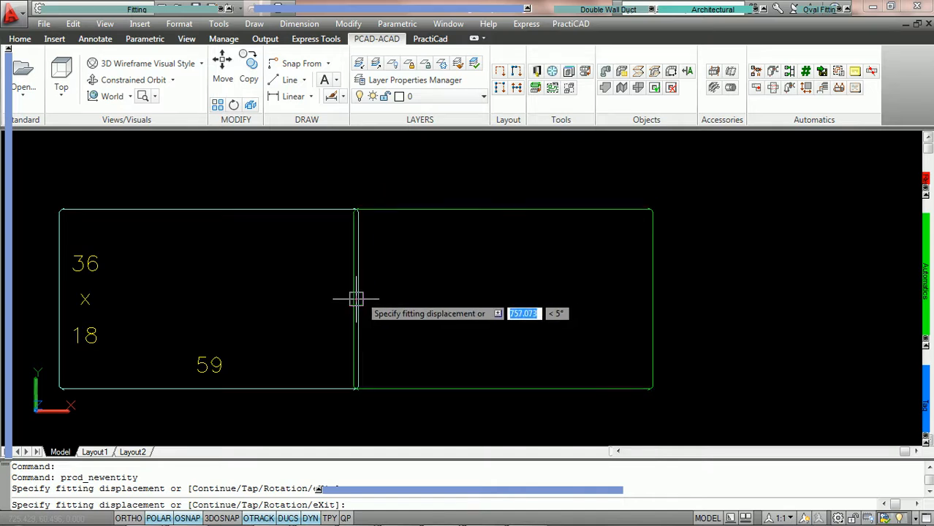
click(356, 299)
key(Return)
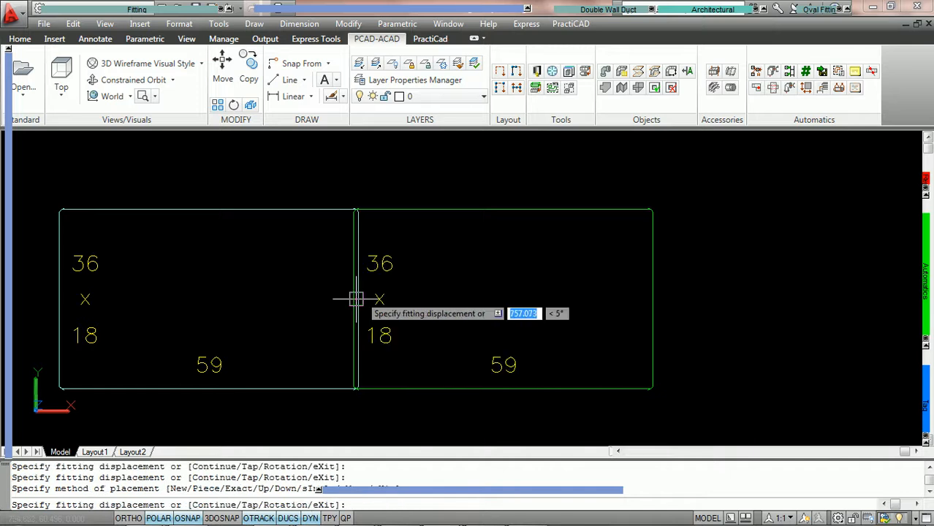
key(Return)
- Change the second duct's Connector In to Raw edge in its properties and deselect the duct
click(448, 205)
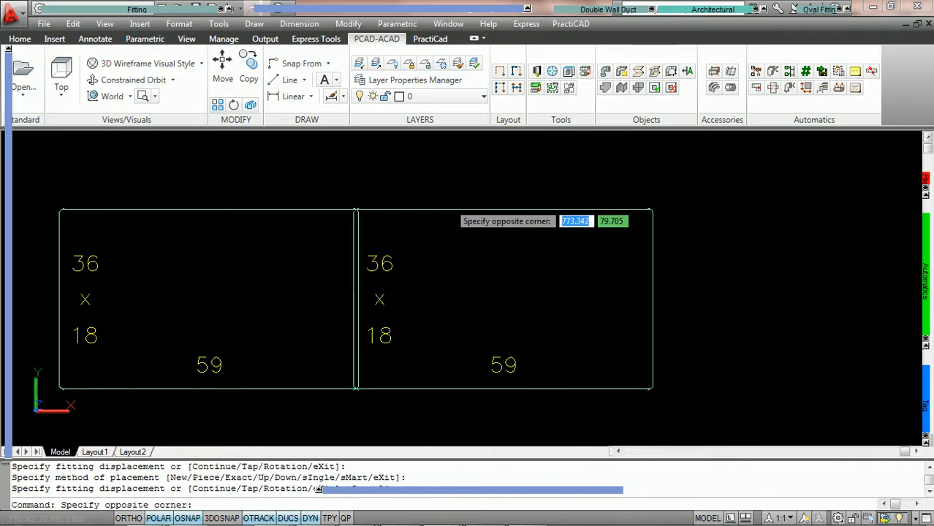
click(439, 211)
key(ctrl+1)
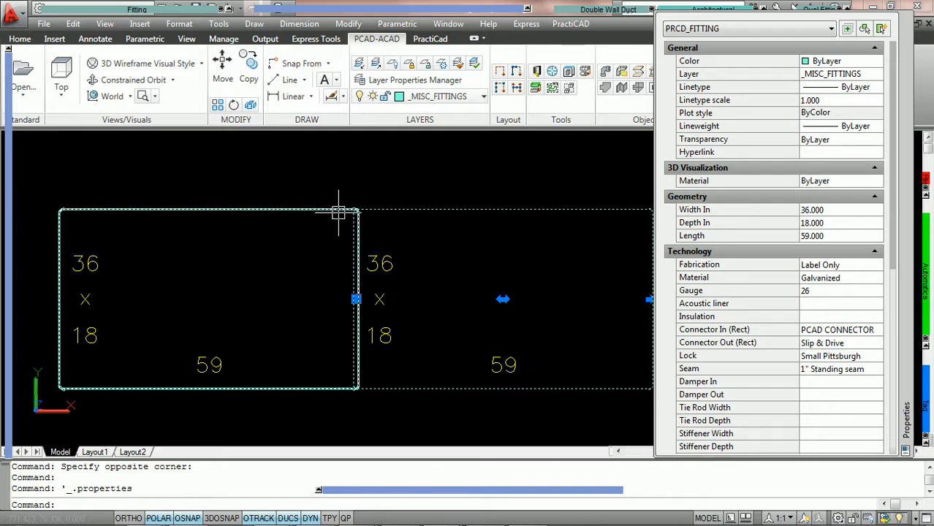
mouse_move(387, 210)
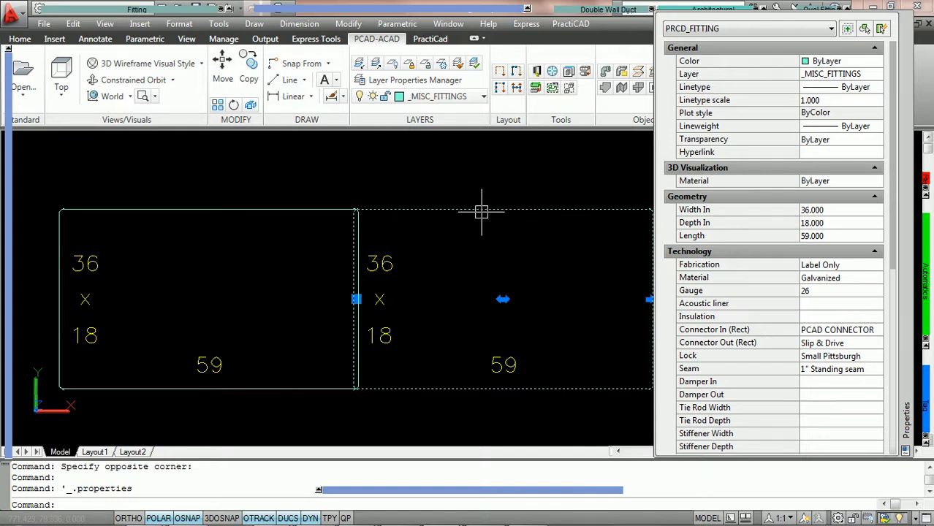
click(867, 331)
click(880, 331)
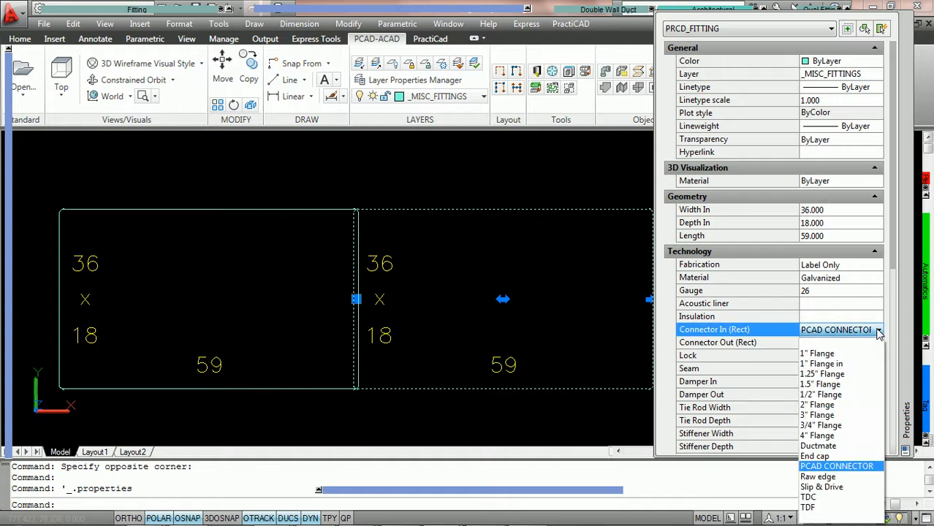
click(844, 476)
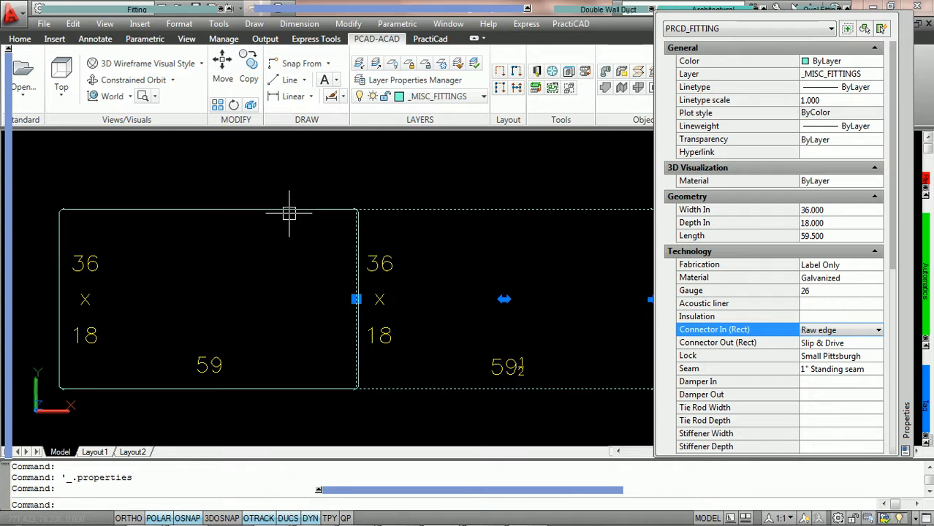
mouse_move(290, 213)
key(Escape)
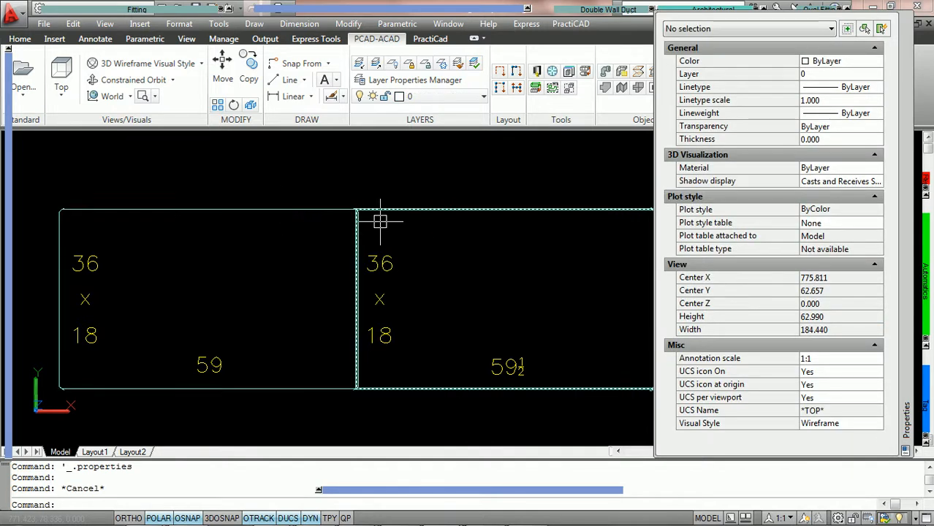
- Examine the joint between the PCAD CONNECTOR end and the Raw edge end up close
scroll(383, 221, up, 5)
scroll(330, 218, up, 3)
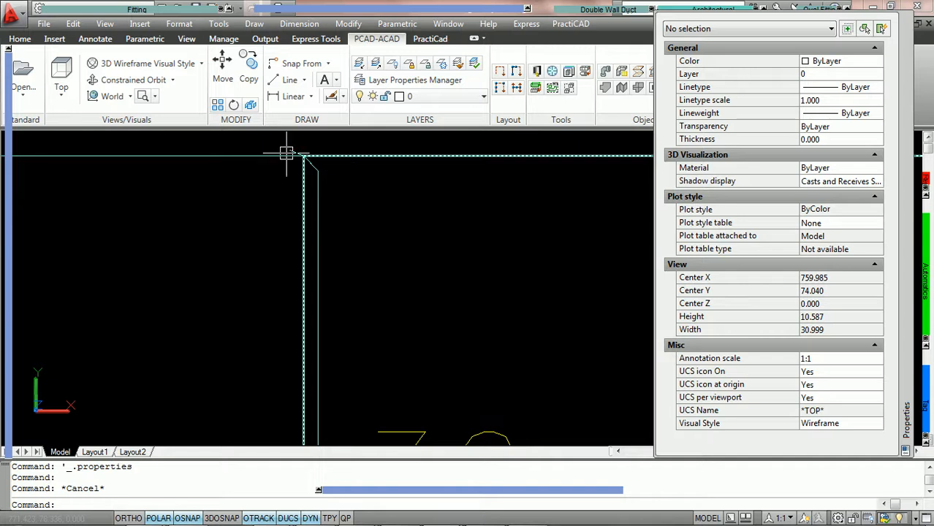
scroll(303, 155, down, 8)
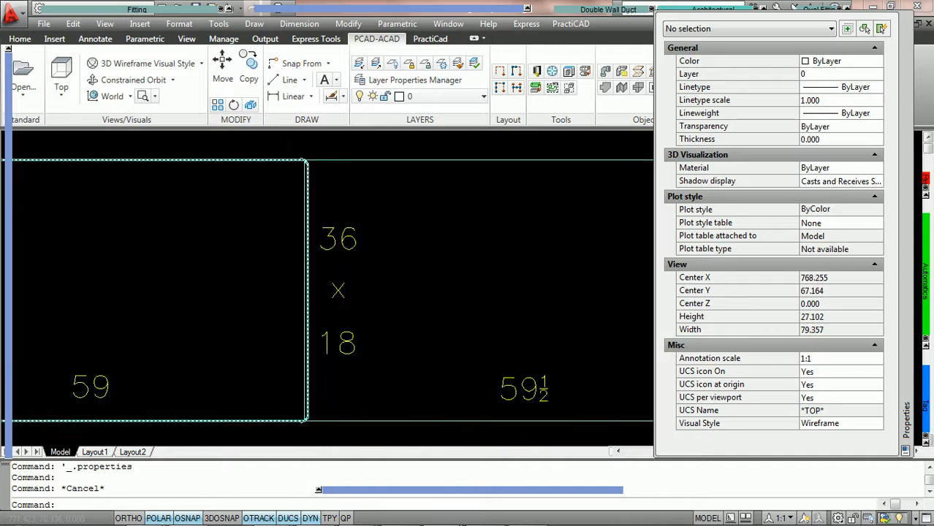
key(Escape)
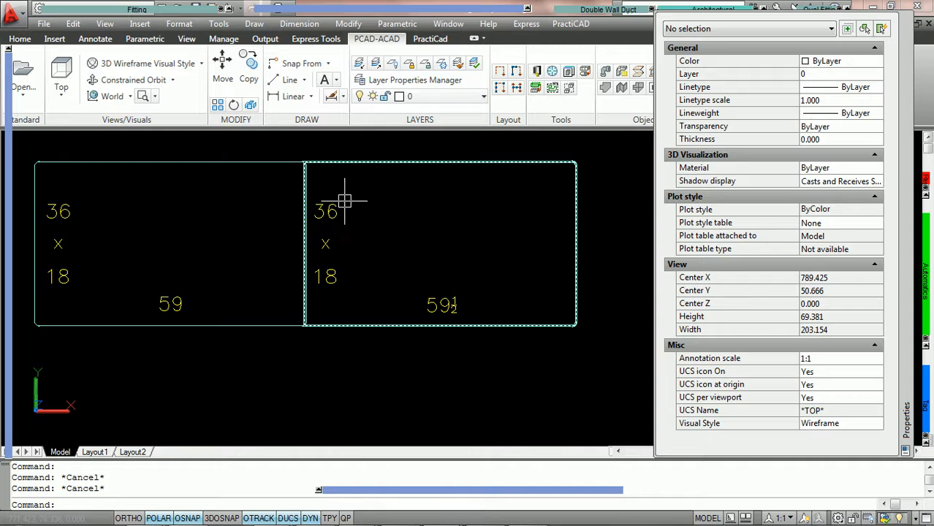
scroll(344, 201, up, 2)
scroll(344, 200, down, 2)
scroll(346, 201, down, 2)
- Check the connections of both ducts by turning the automatic open-end markers on and off again
click(408, 322)
click(260, 158)
mouse_move(925, 316)
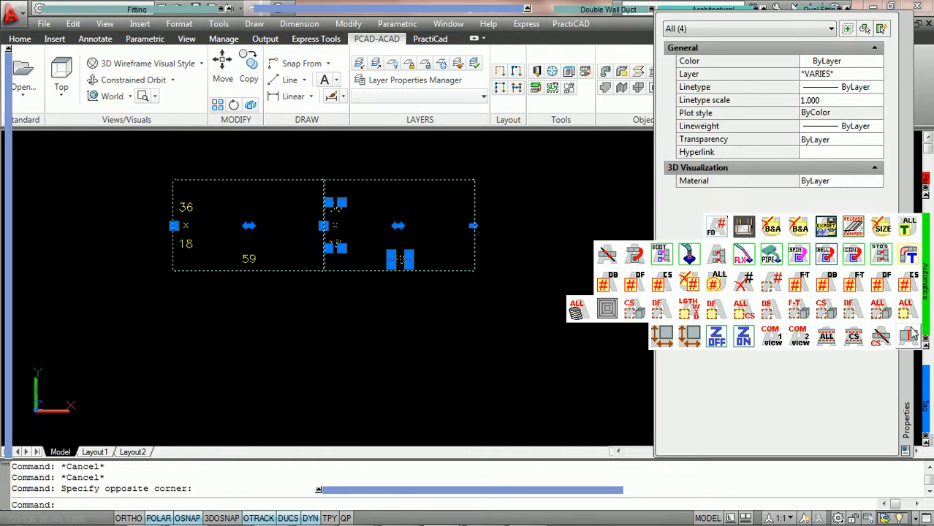
click(910, 335)
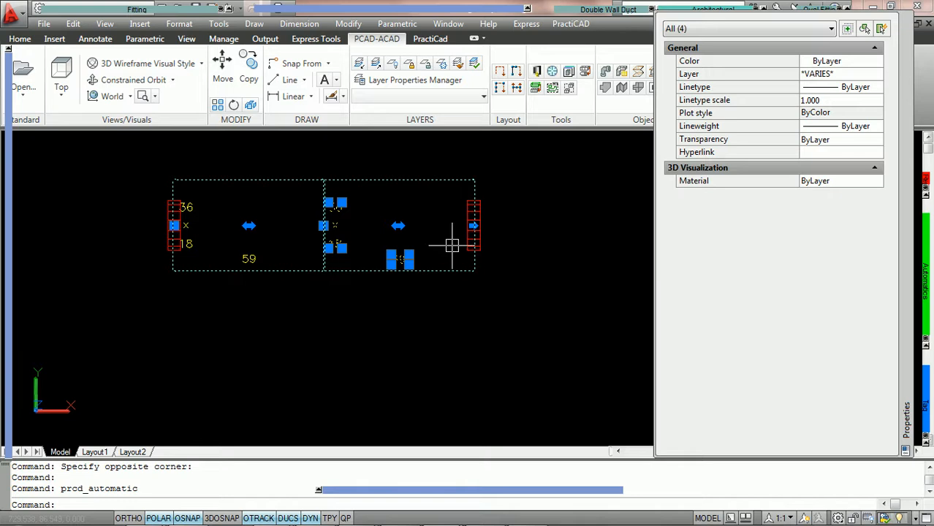
mouse_move(927, 329)
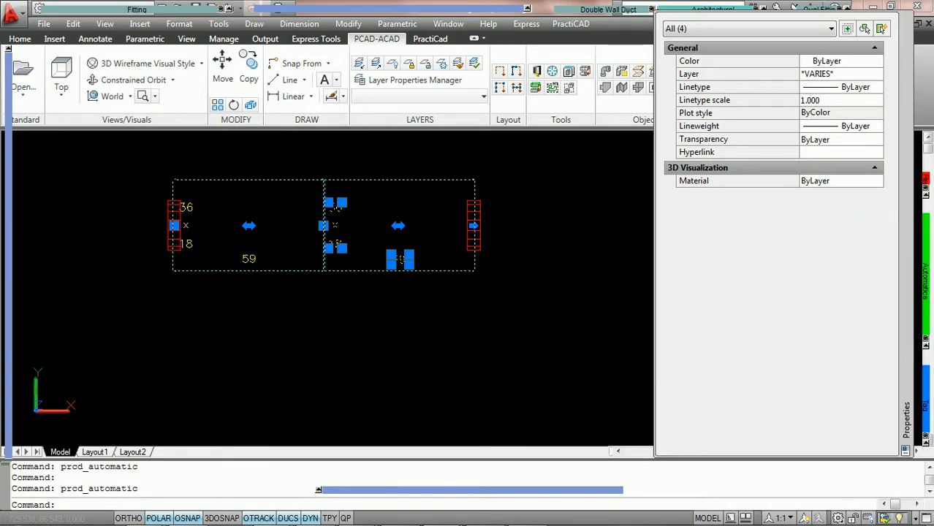
key(Escape)
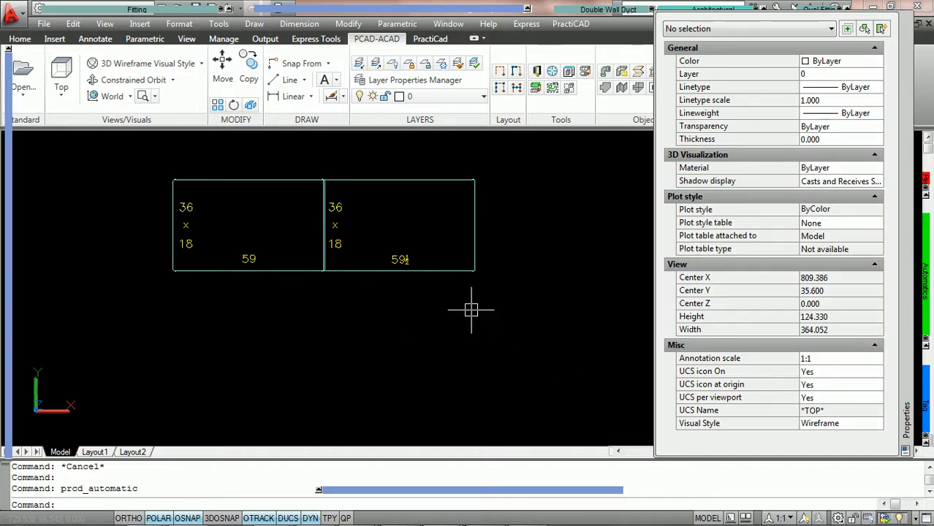
scroll(397, 179, up, 3)
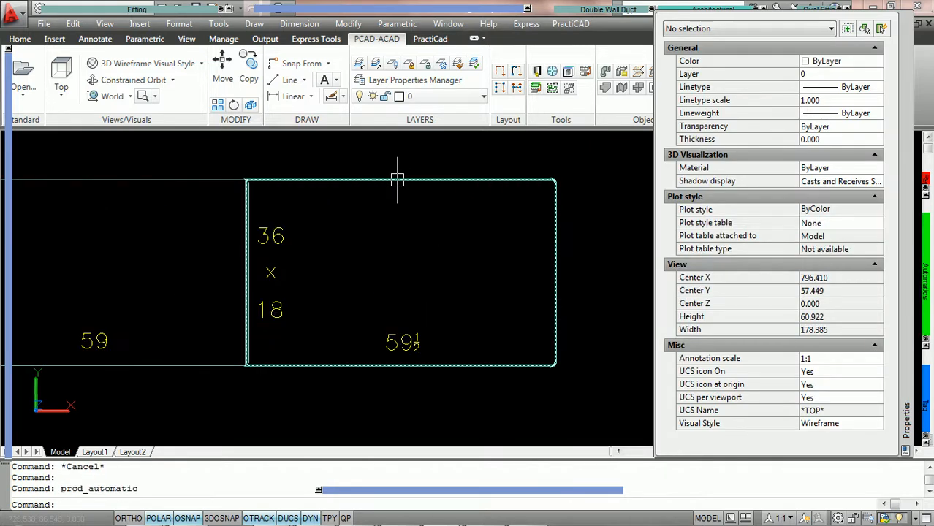
- Change the second duct's Connector In to TDC in its properties and deselect the duct
click(397, 180)
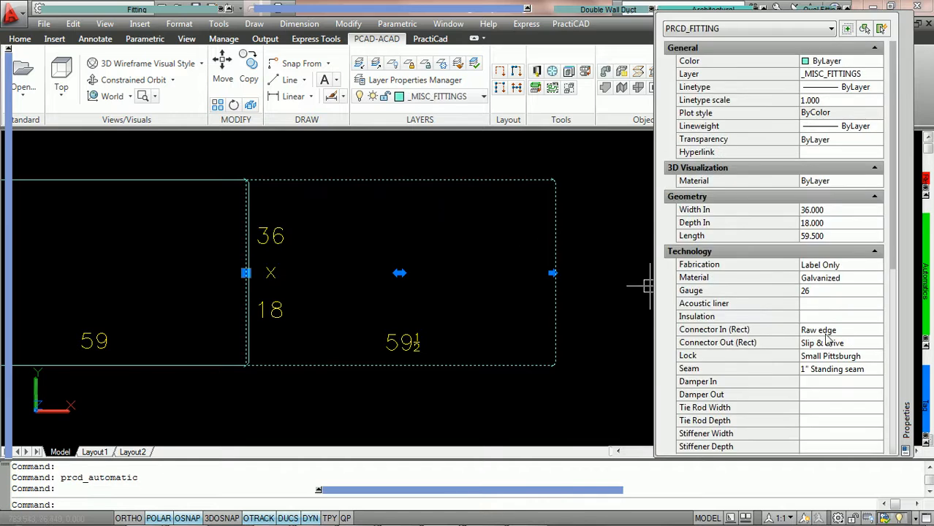
double_click(864, 329)
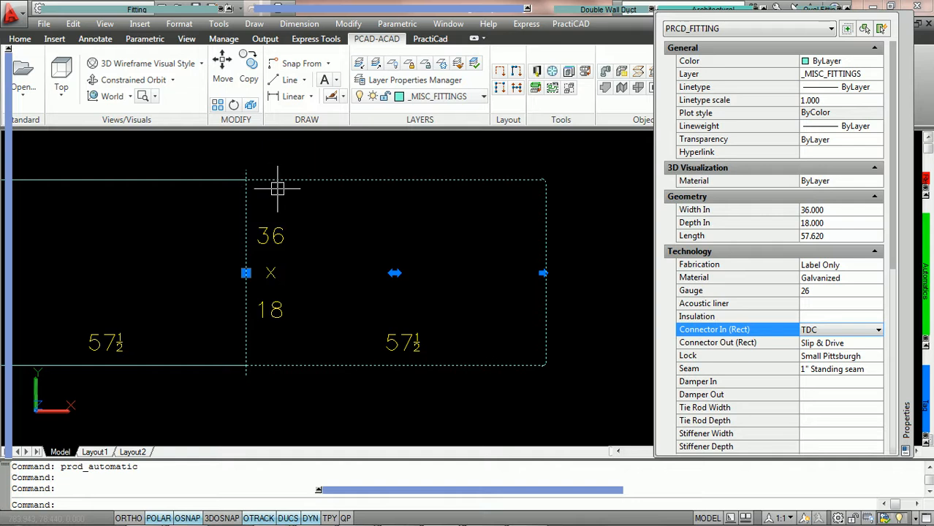
key(Escape)
- Inspect the first duct's connector properties to see which Connector Out it has at the joint, and deselect it
click(189, 180)
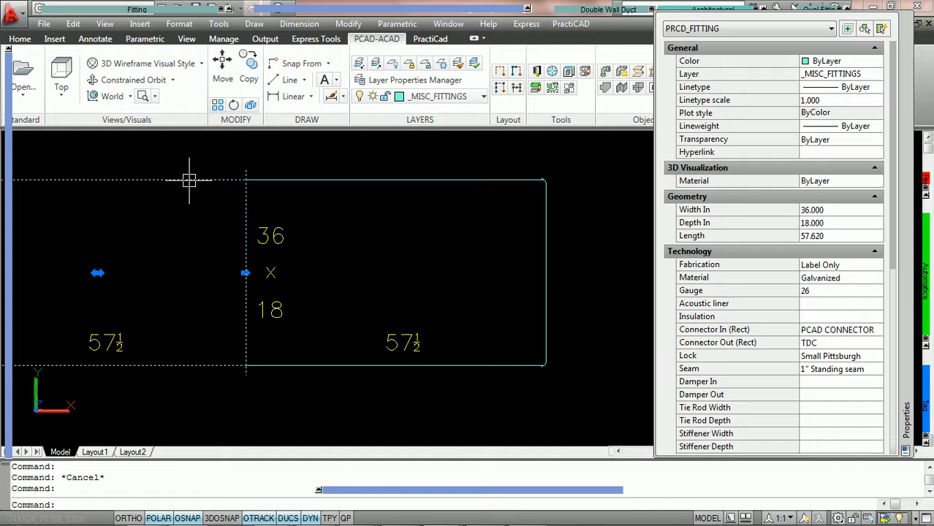
mouse_move(188, 180)
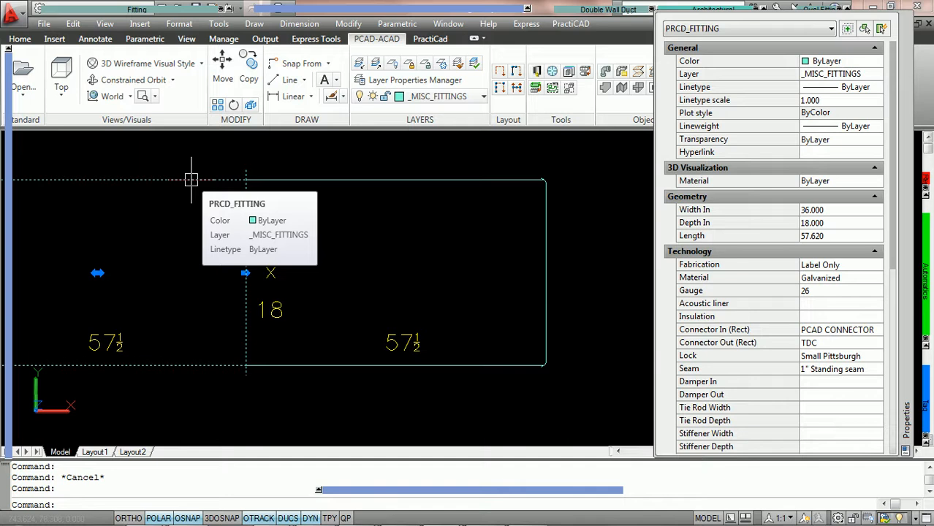
scroll(438, 231, down, 4)
key(Escape)
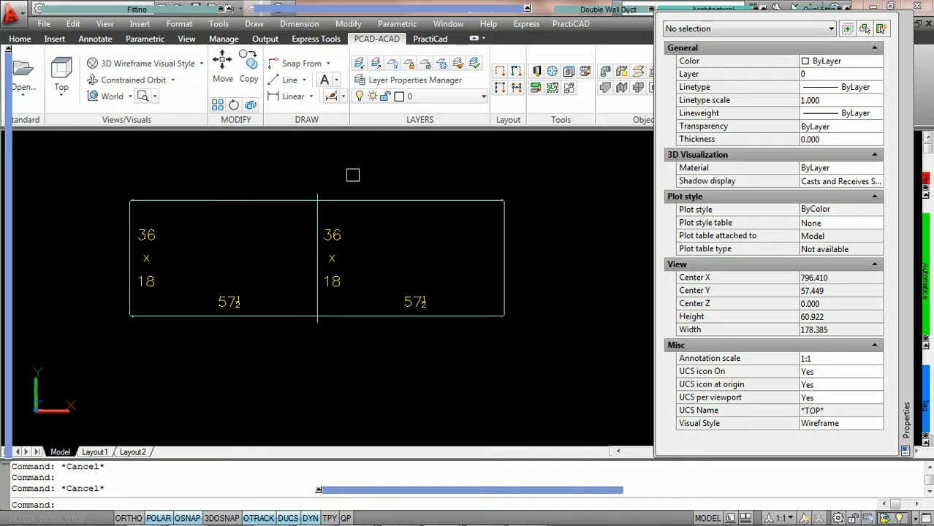
- Open the PractiCAD library and examine the rectangular Slip & Drive connector's appearance in a 3D preview
click(538, 74)
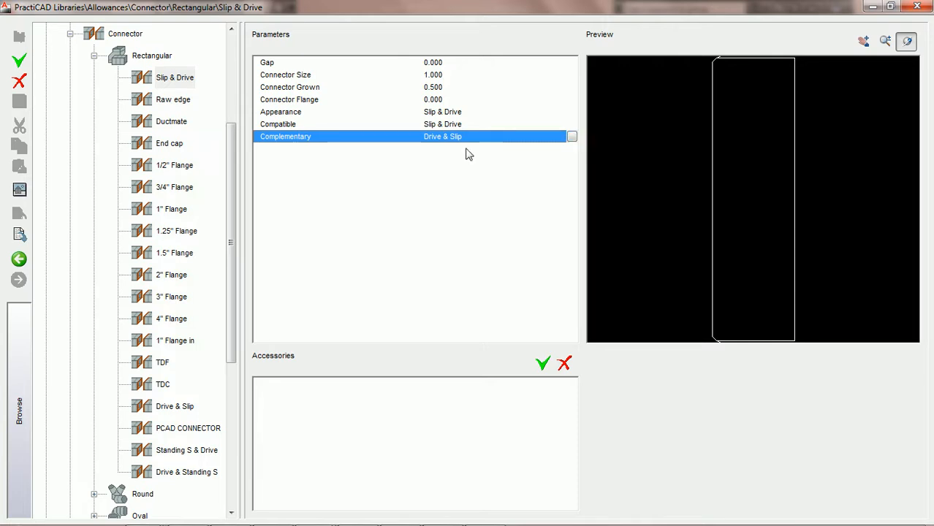
click(179, 79)
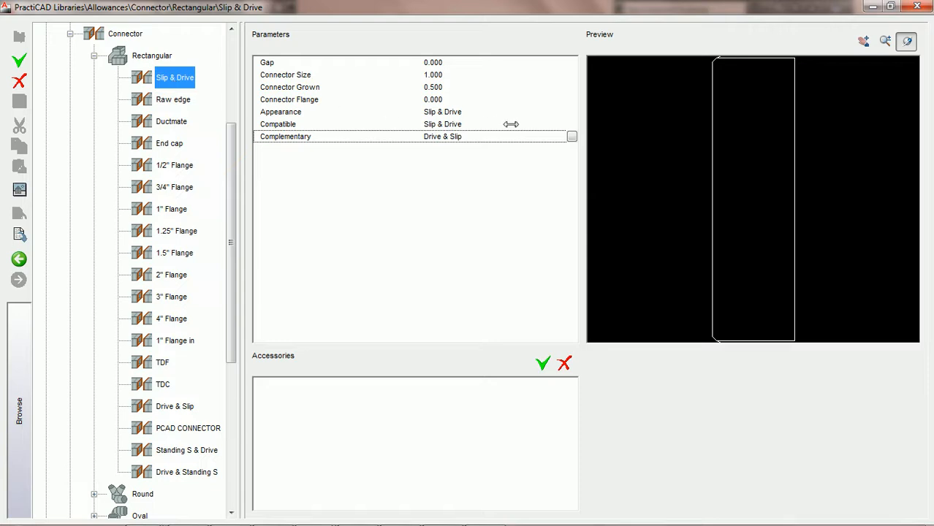
click(454, 113)
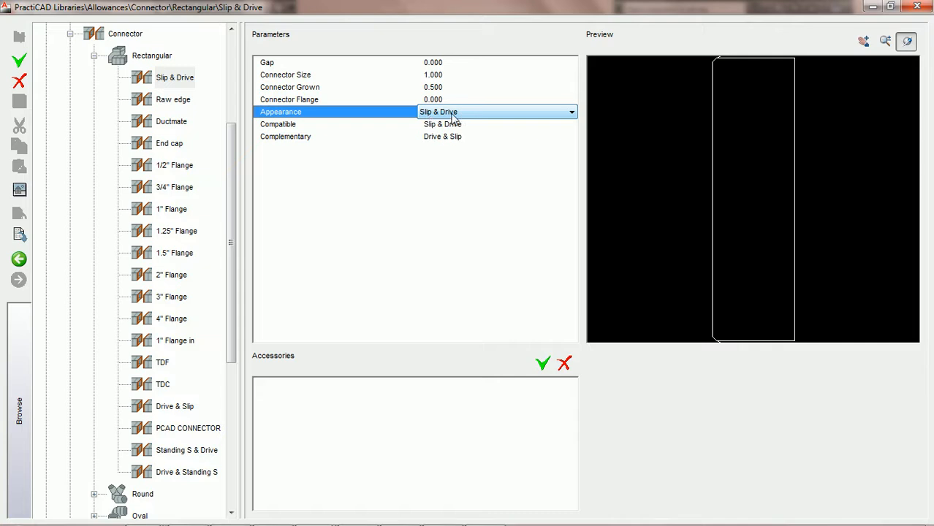
drag(759, 265, 699, 179)
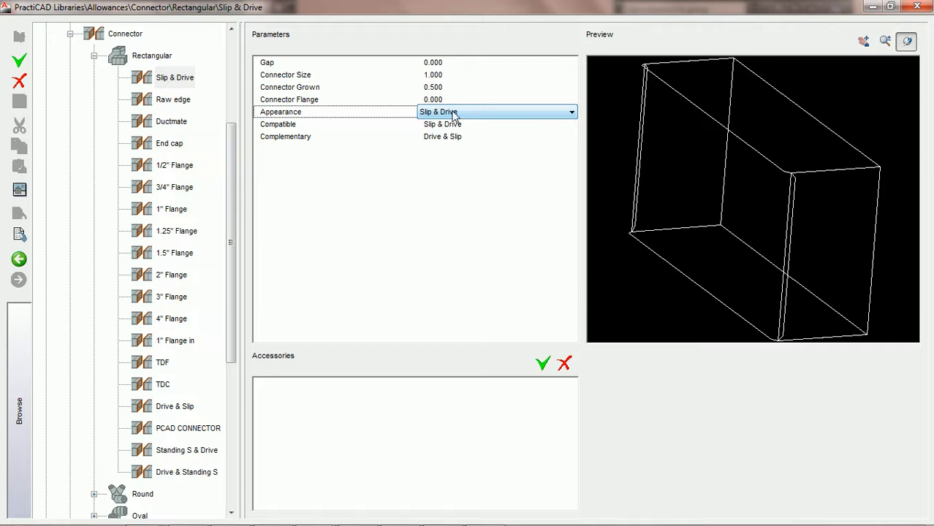
drag(705, 160, 701, 166)
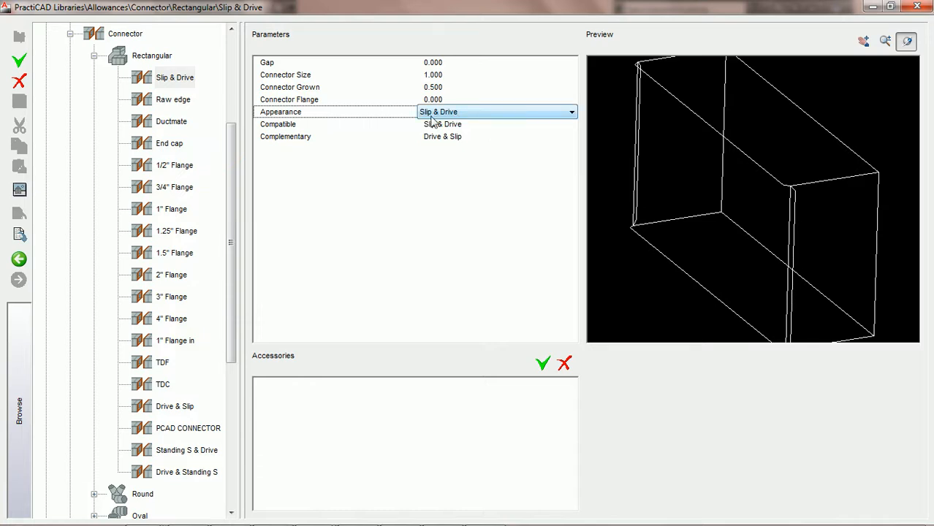
- Switch the Slip & Drive connector's Appearance to Drive & Slip and back to Slip & Drive to compare the previews
click(480, 119)
click(454, 153)
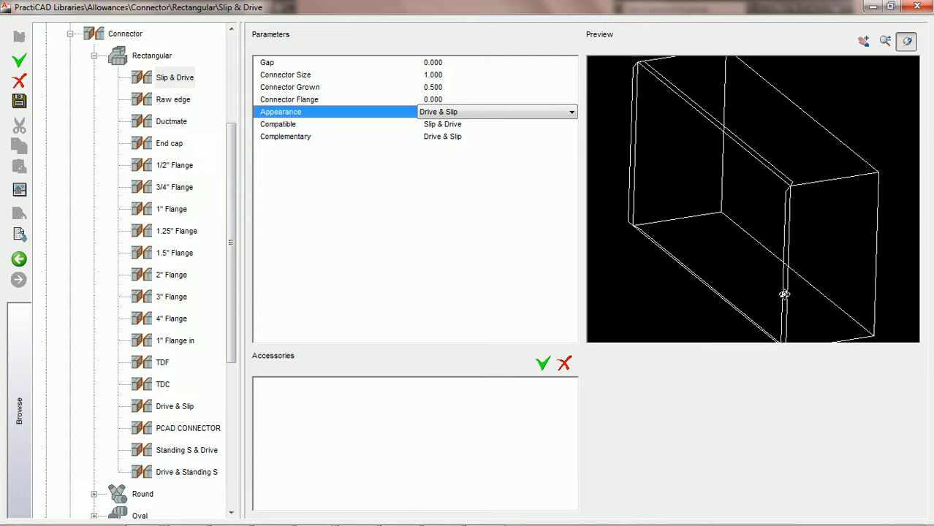
click(478, 111)
click(476, 144)
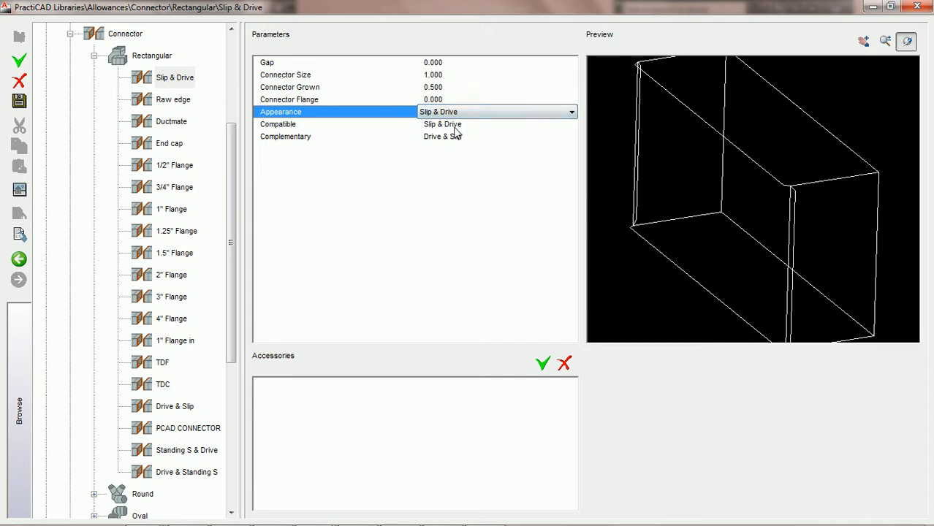
- Review the Compatible and Complementary settings of the Slip & Drive connector, save them and switch to the Drive & Slip connector
click(455, 126)
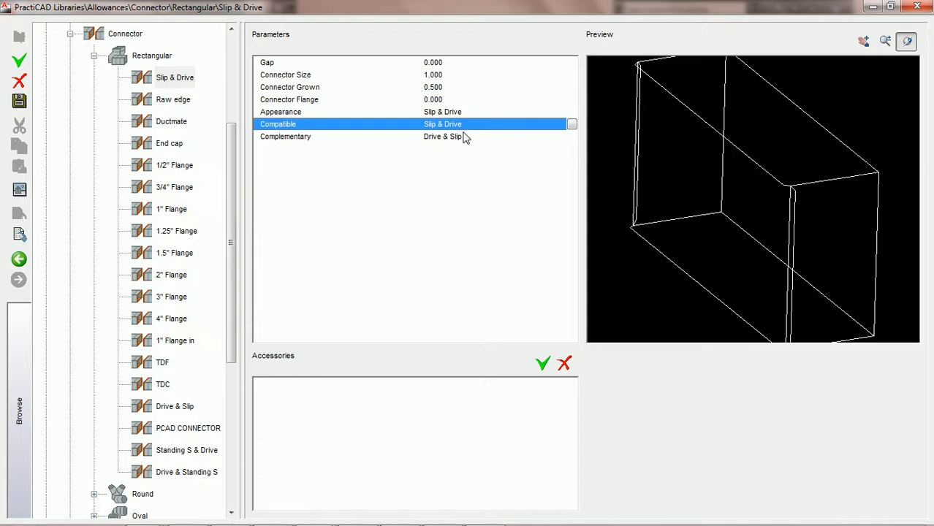
click(463, 138)
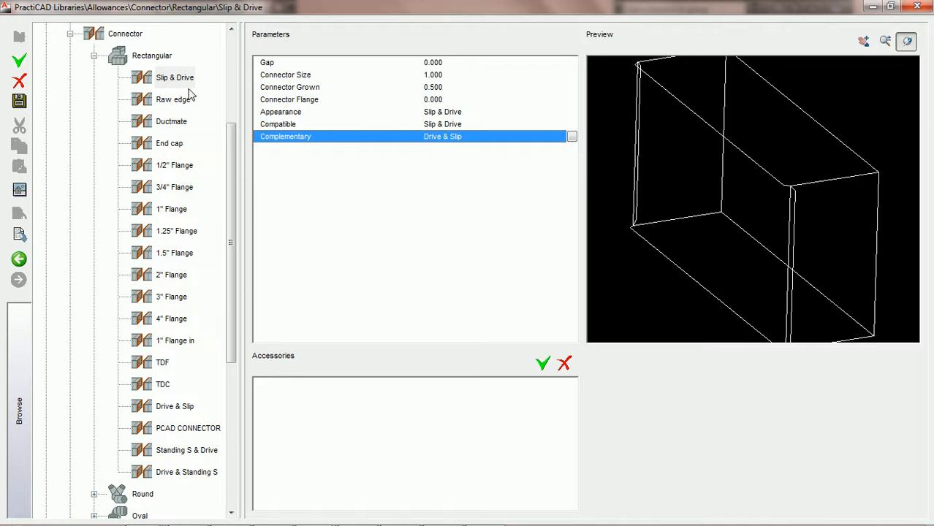
click(176, 83)
click(476, 141)
click(571, 138)
drag(514, 217, 474, 216)
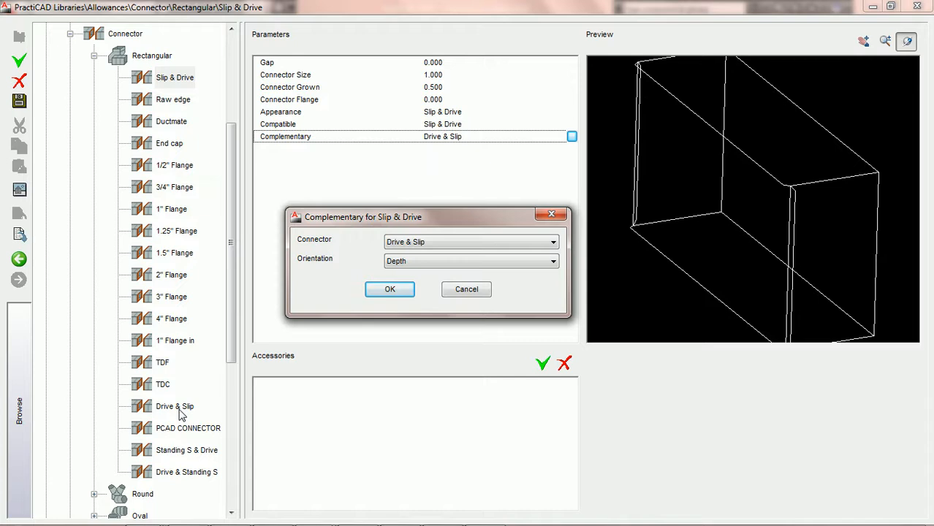
click(388, 292)
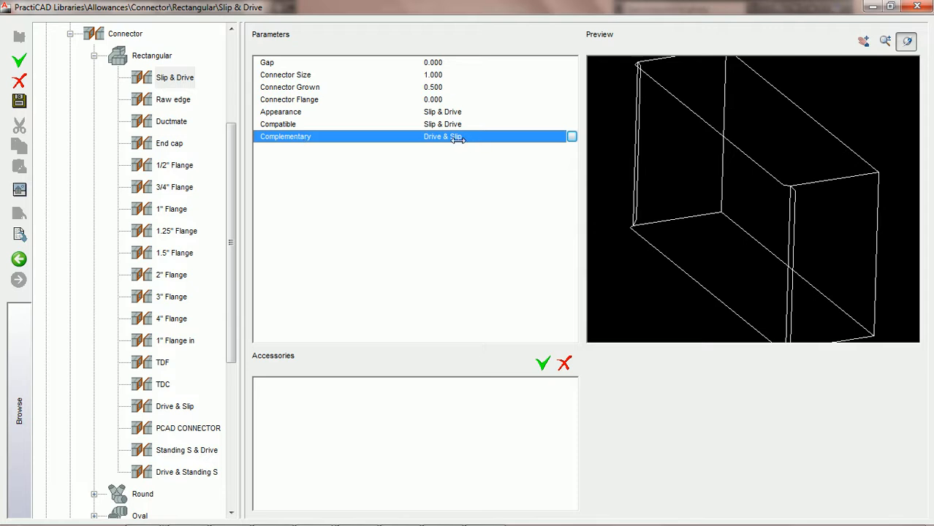
click(179, 408)
click(435, 299)
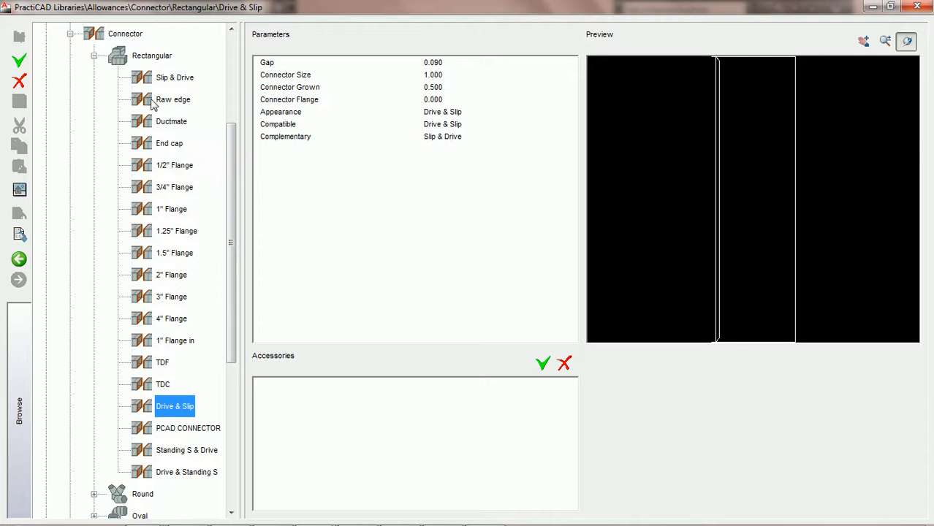
- Set Slip & Drive's complementary connector to Drive & Slip with Depth orientation and save the changes
click(178, 78)
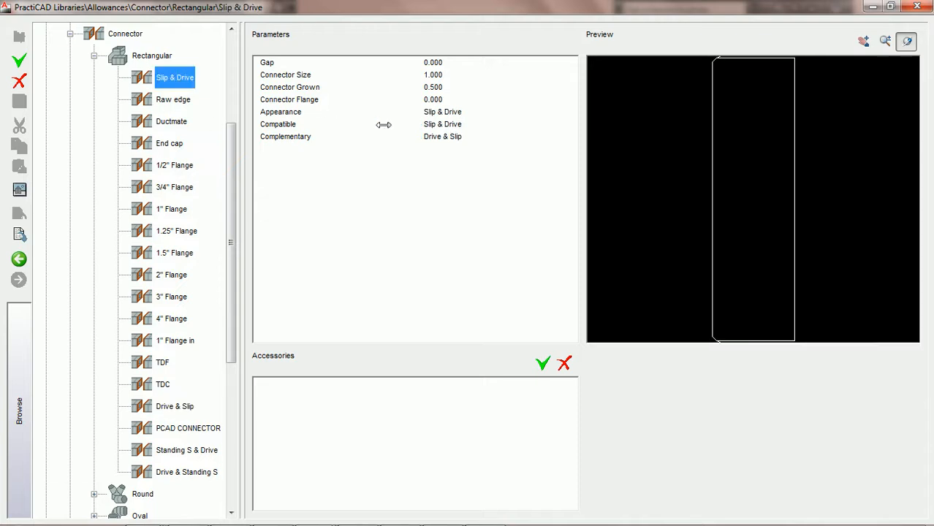
click(448, 138)
click(572, 138)
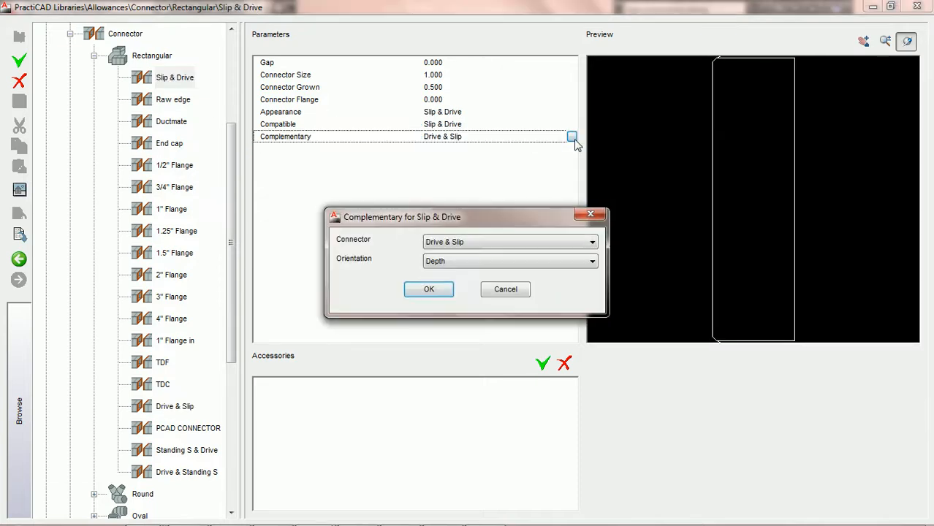
mouse_move(405, 218)
mouse_down()
mouse_move(343, 229)
mouse_move(393, 229)
mouse_up()
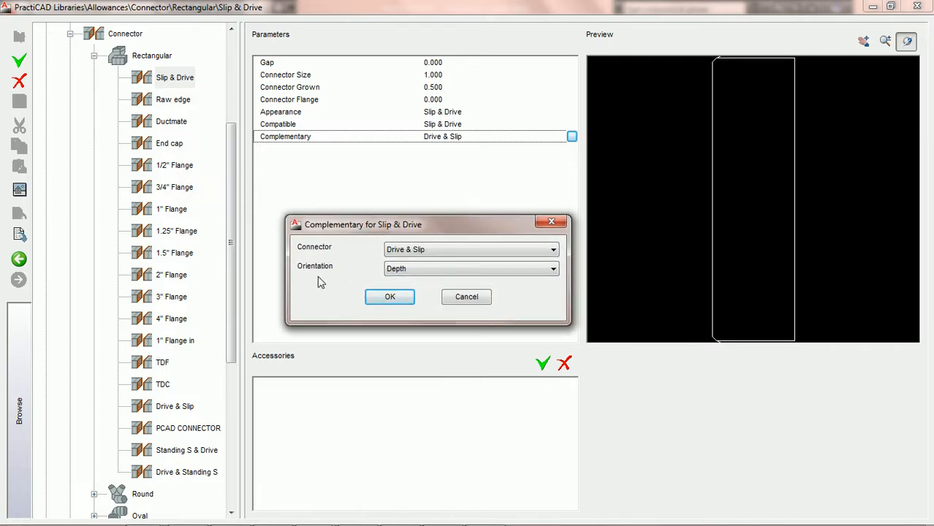
click(447, 274)
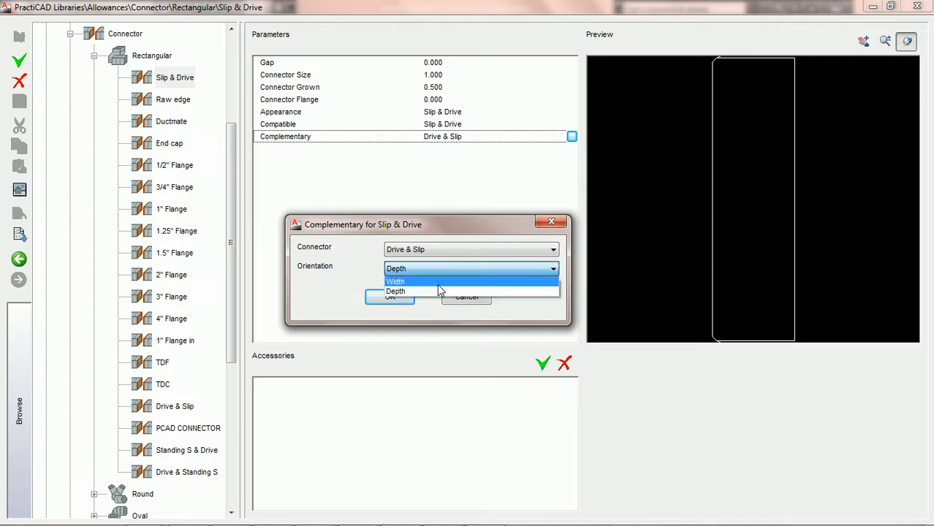
click(433, 291)
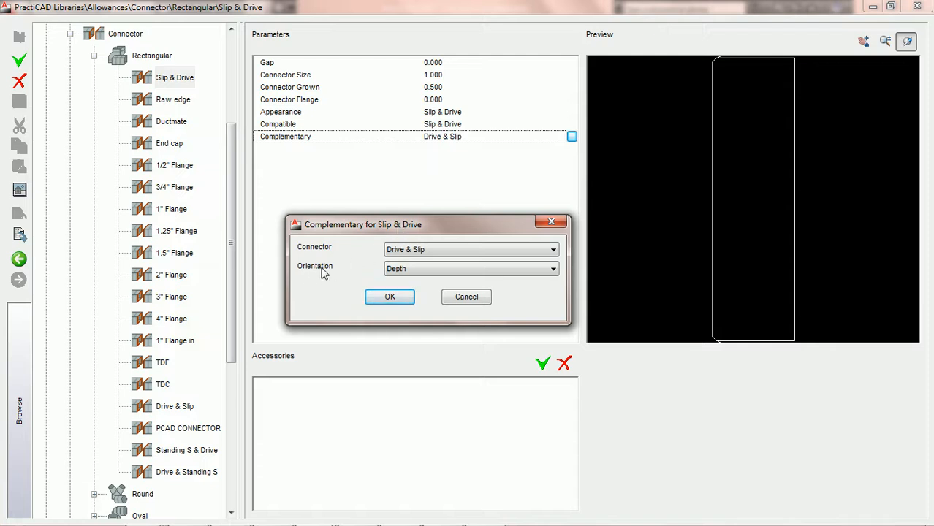
click(400, 270)
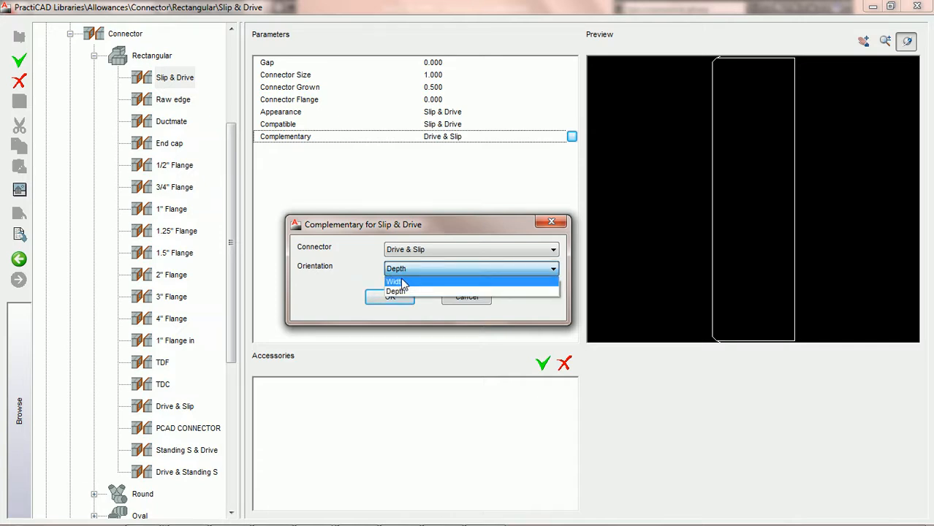
click(402, 292)
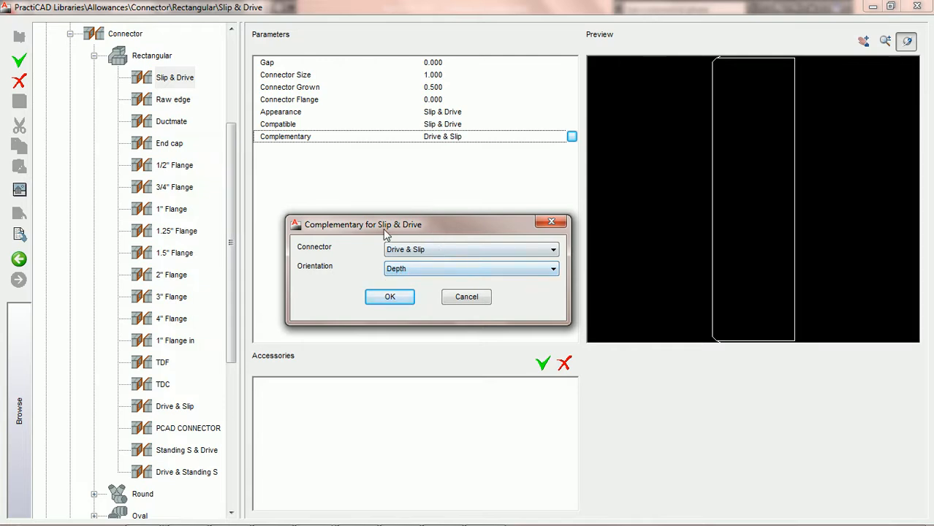
click(391, 298)
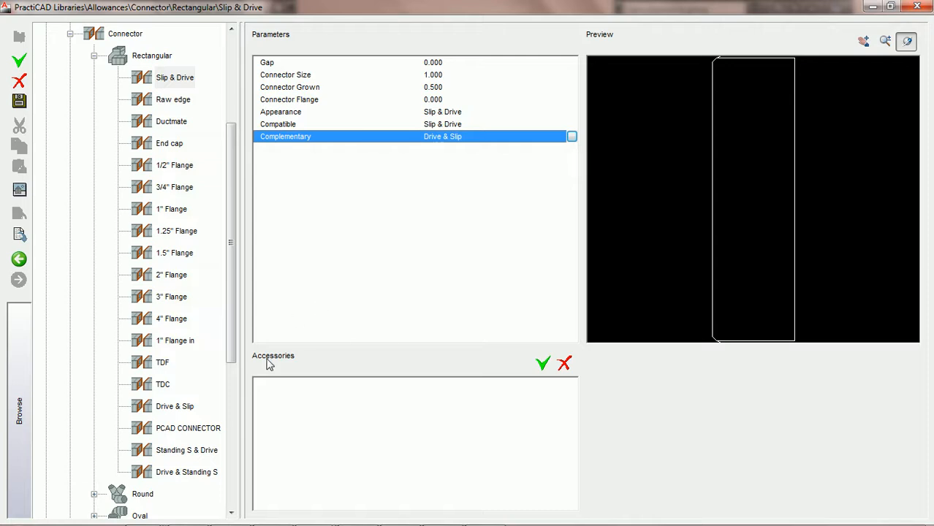
click(185, 415)
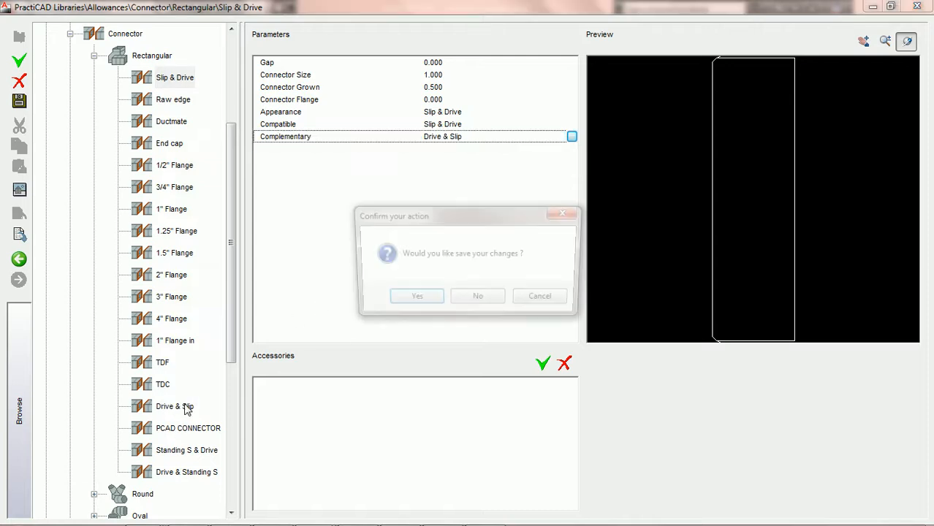
click(389, 302)
- Accept Slip & Drive with Width orientation as the complementary of the Drive & Slip connector, save it and close the library
click(457, 138)
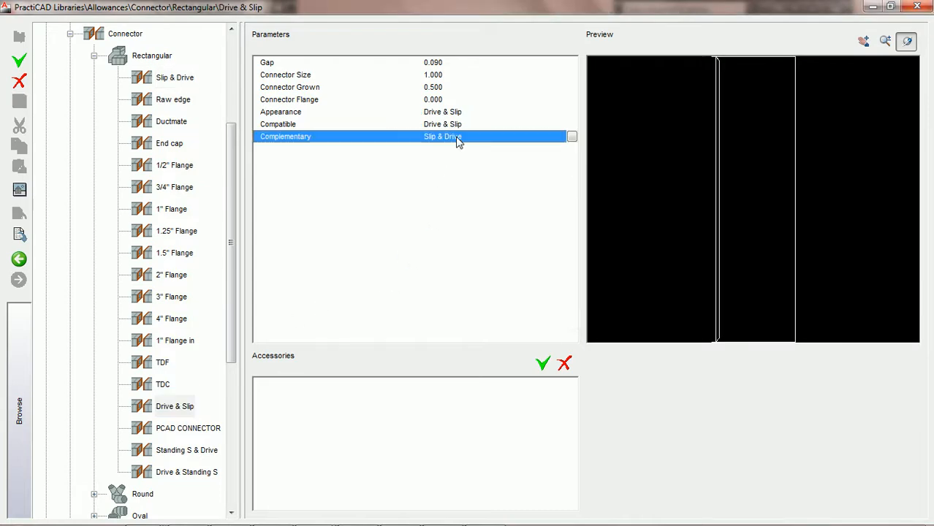
click(573, 138)
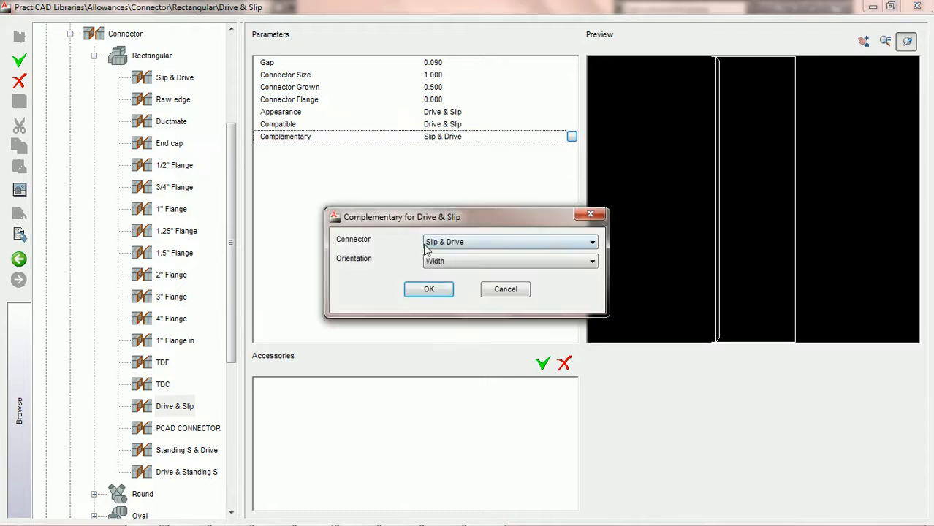
drag(434, 219, 406, 230)
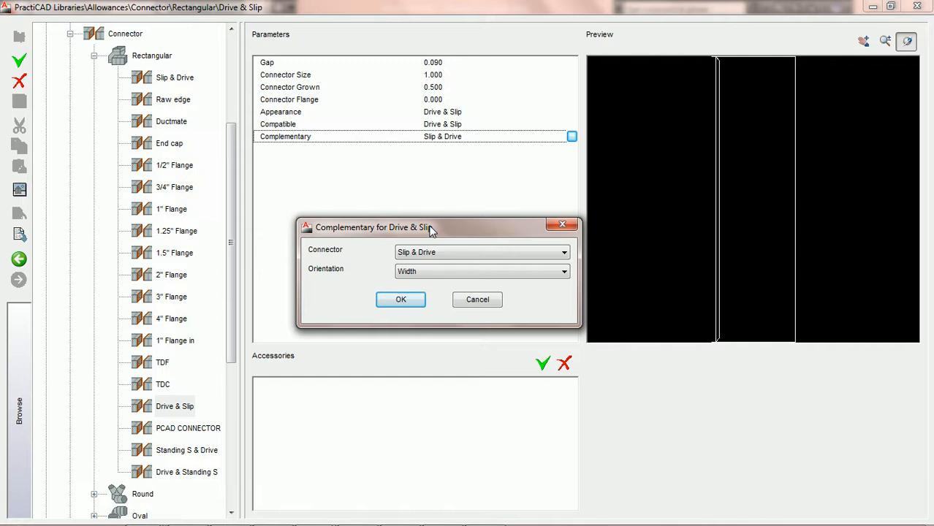
click(402, 300)
click(19, 101)
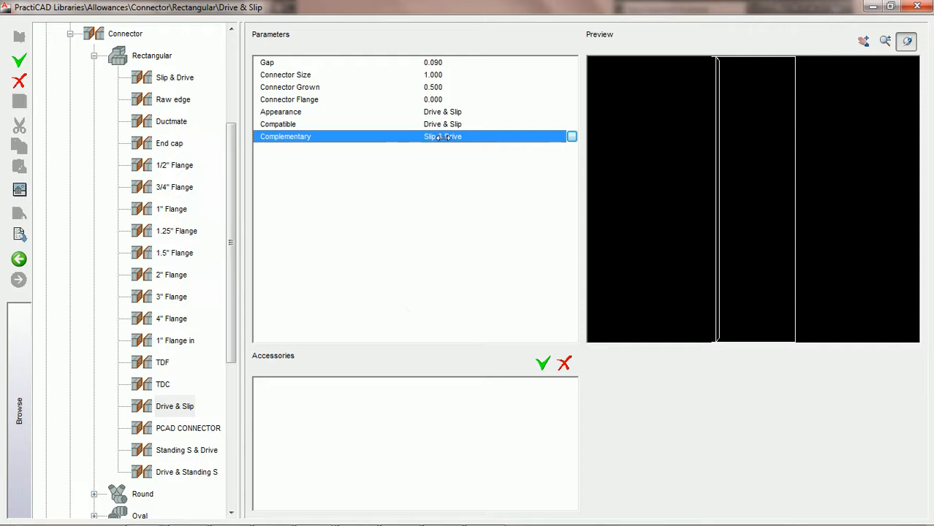
click(917, 7)
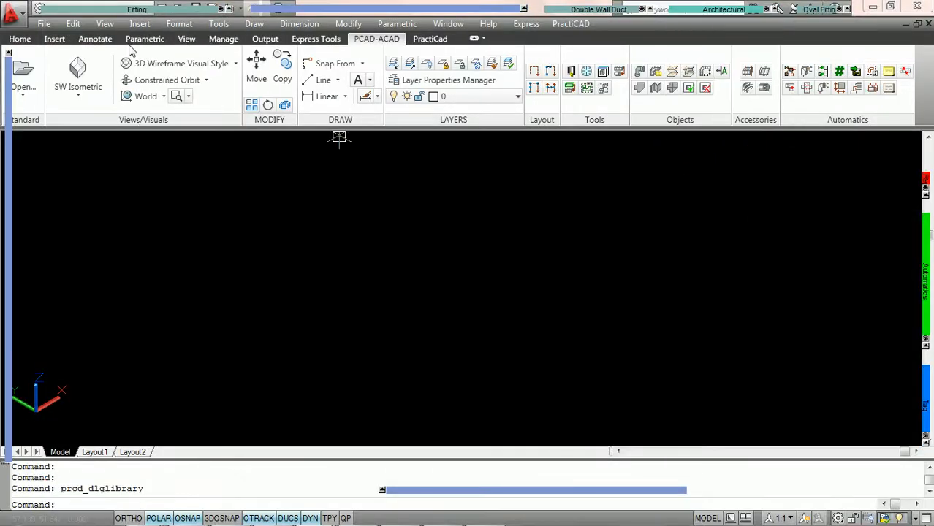
- Place a 36 x 18 rectangular straight duct, 59 long, with Slip & Drive connectors at both ends
mouse_move(89, 10)
click(49, 33)
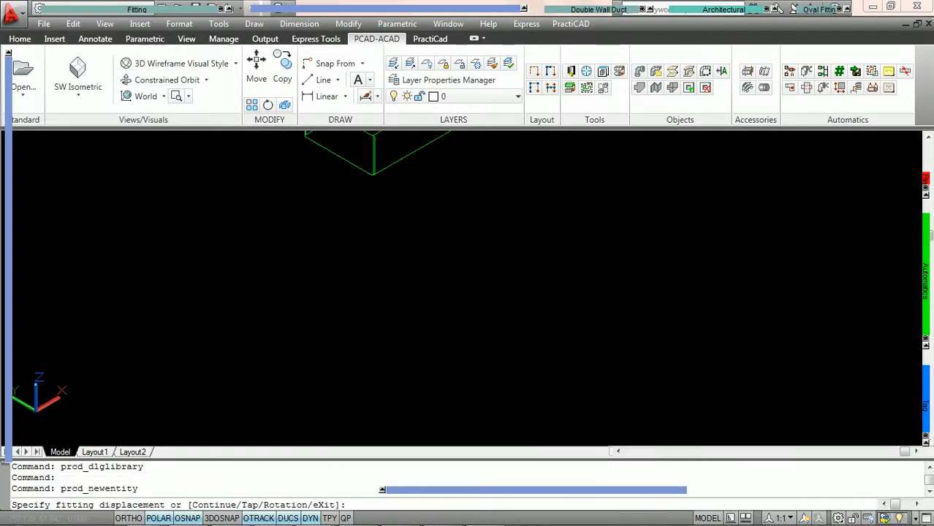
mouse_move(7, 232)
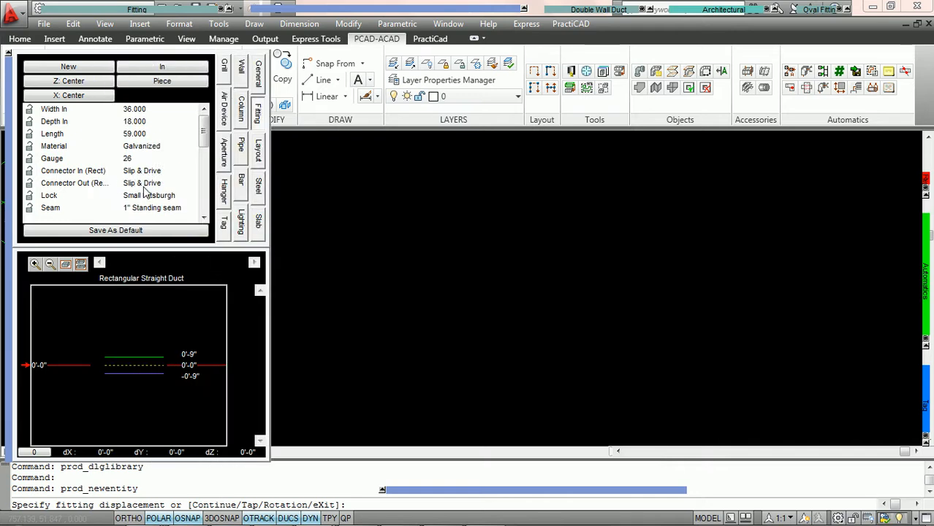
click(323, 372)
click(356, 352)
click(359, 351)
key(Escape)
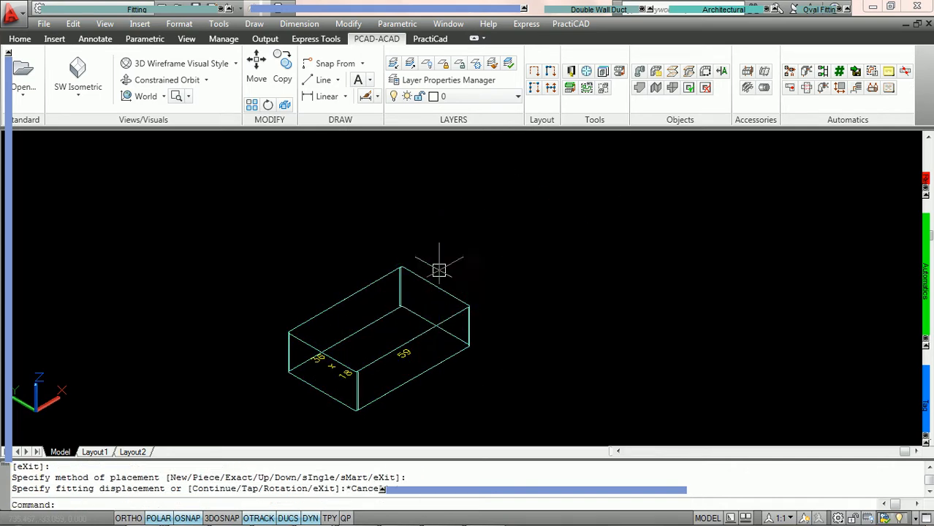
- Check the straight duct's end connectors in its properties, and continue the run from its open end with a square elbow
double_click(445, 287)
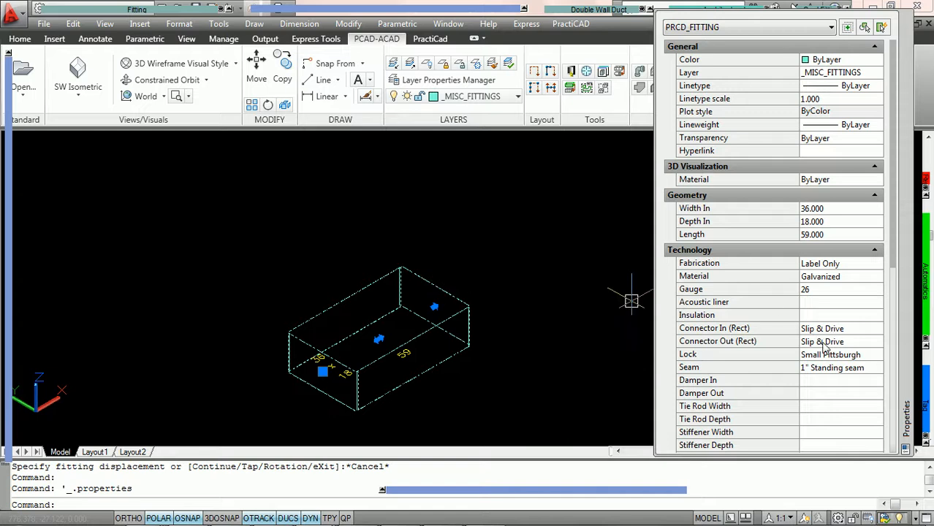
key(Escape)
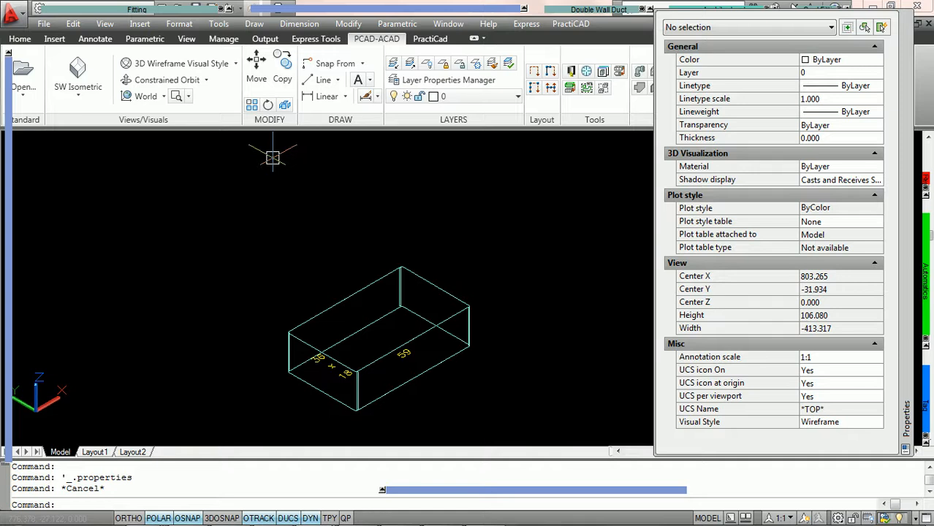
mouse_move(135, 10)
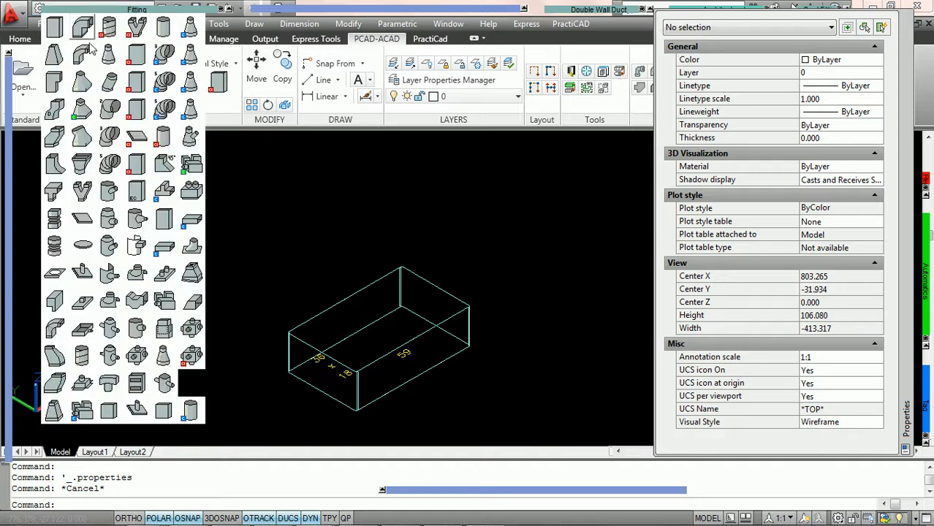
click(57, 87)
text(c)
key(Return)
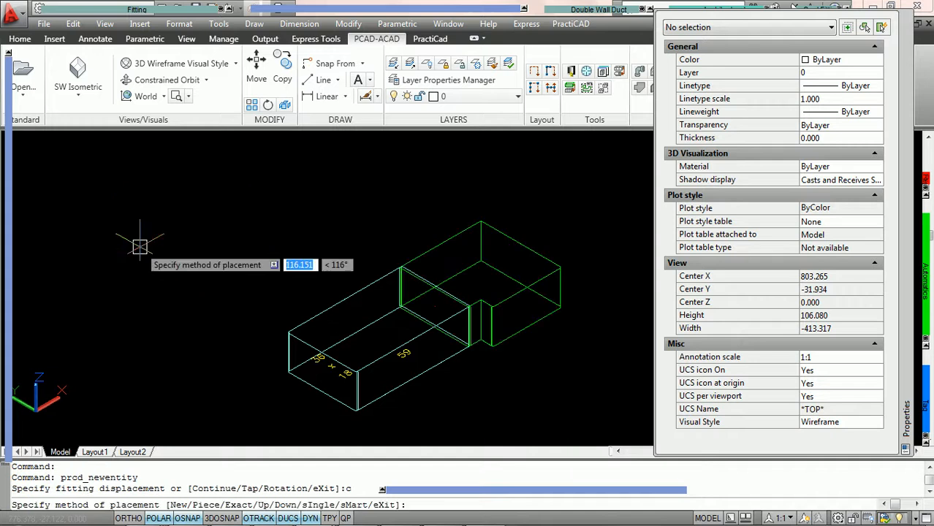
- Review the square elbow's connectors and rotate the elbow to 270° so it turns upward
mouse_move(8, 190)
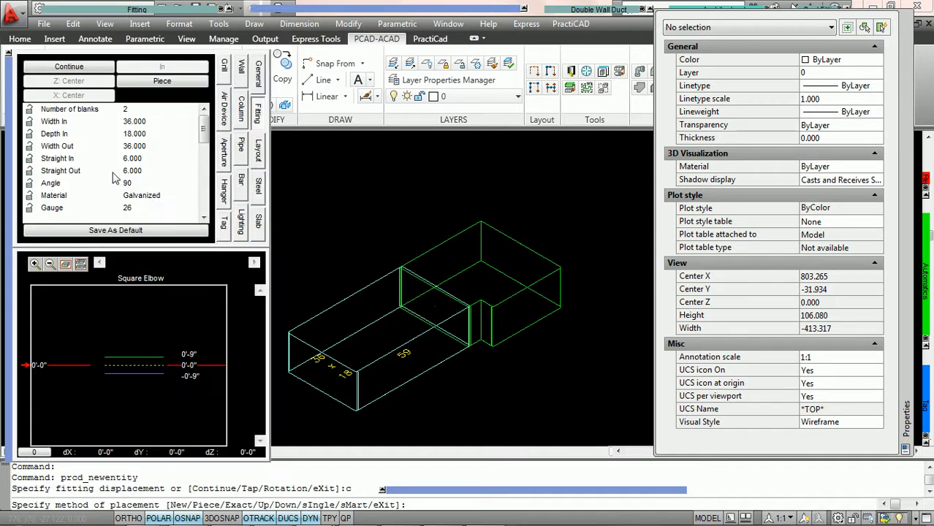
drag(206, 136, 207, 163)
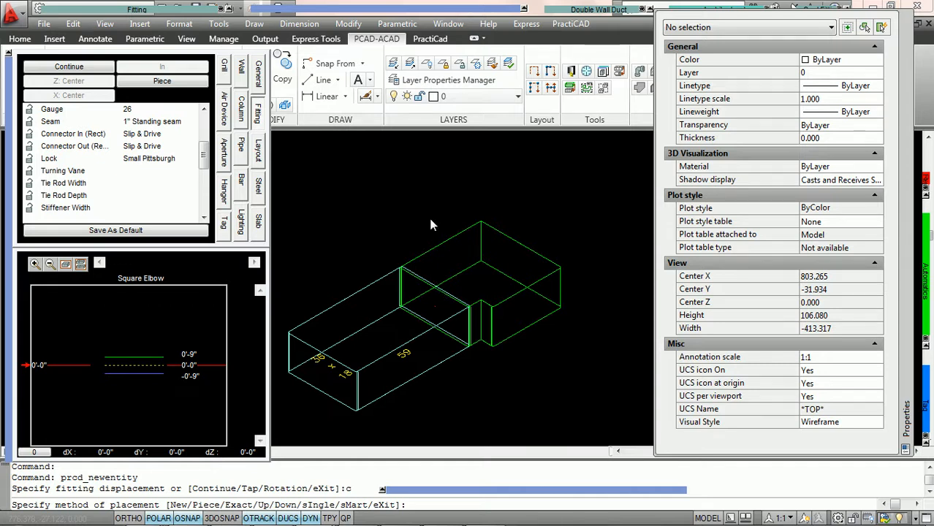
mouse_move(344, 9)
click(272, 93)
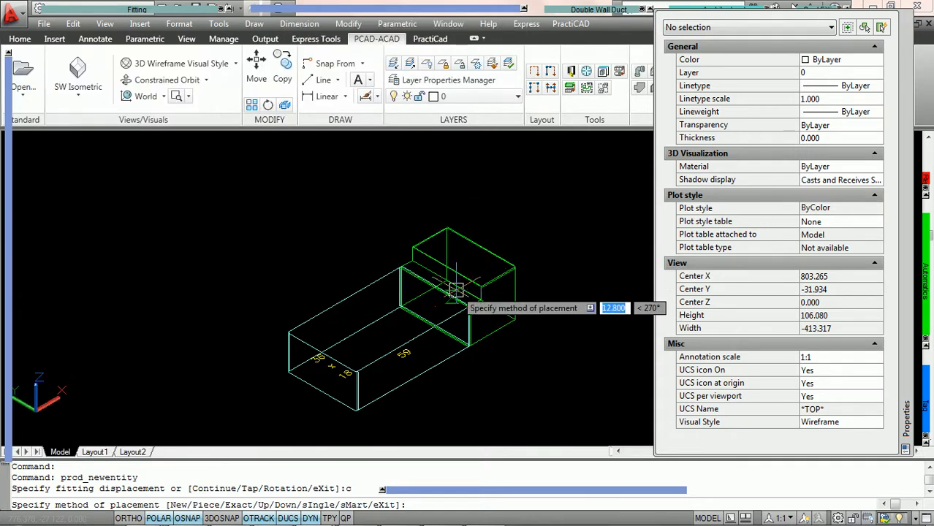
scroll(447, 293, up, 2)
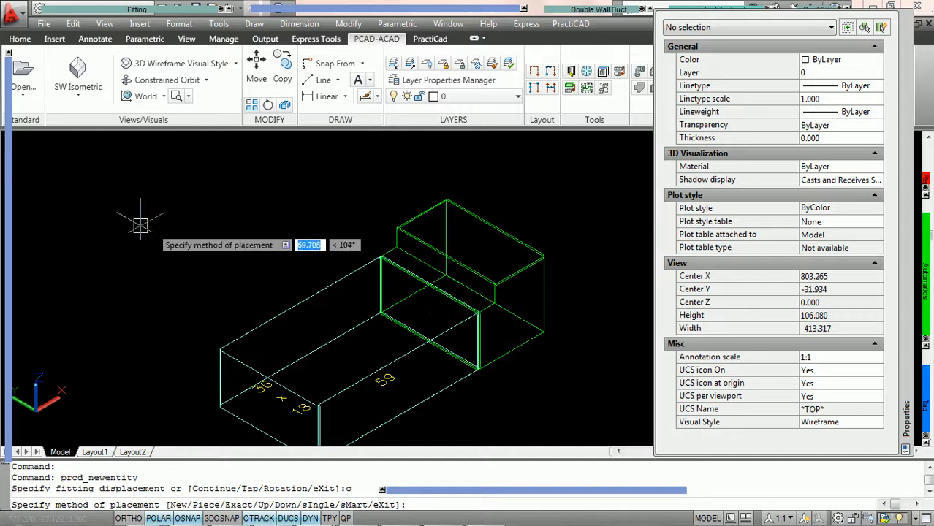
- Compare the elbow's connectors between the sideways and upward orientations, and return its rotation to 270°
mouse_move(9, 203)
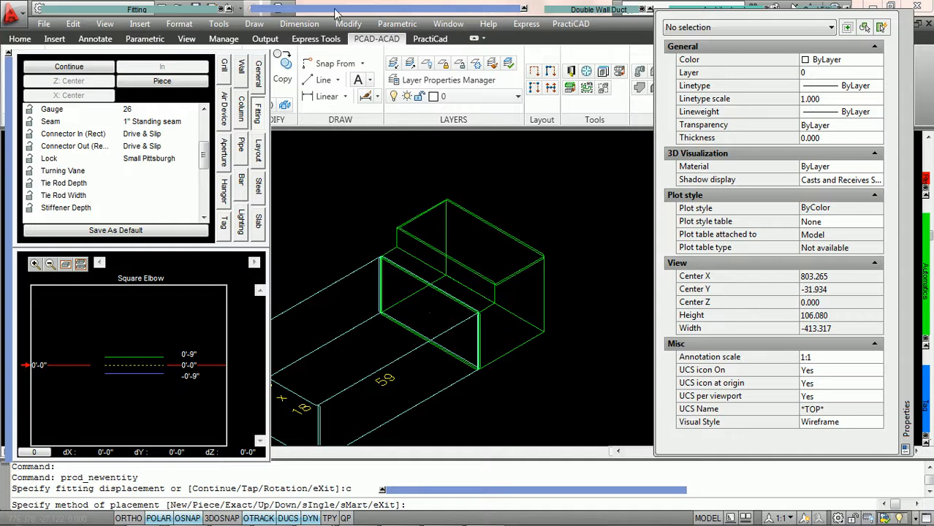
mouse_move(333, 9)
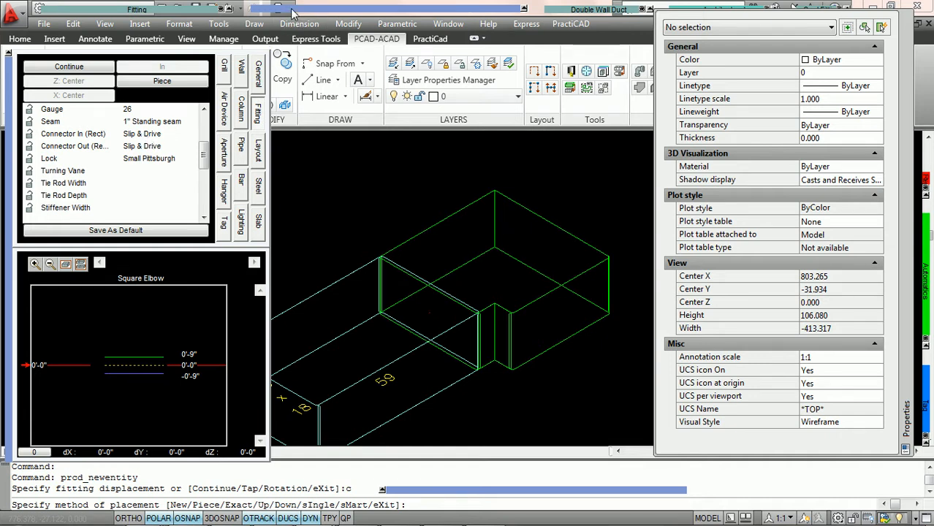
mouse_move(291, 14)
click(270, 92)
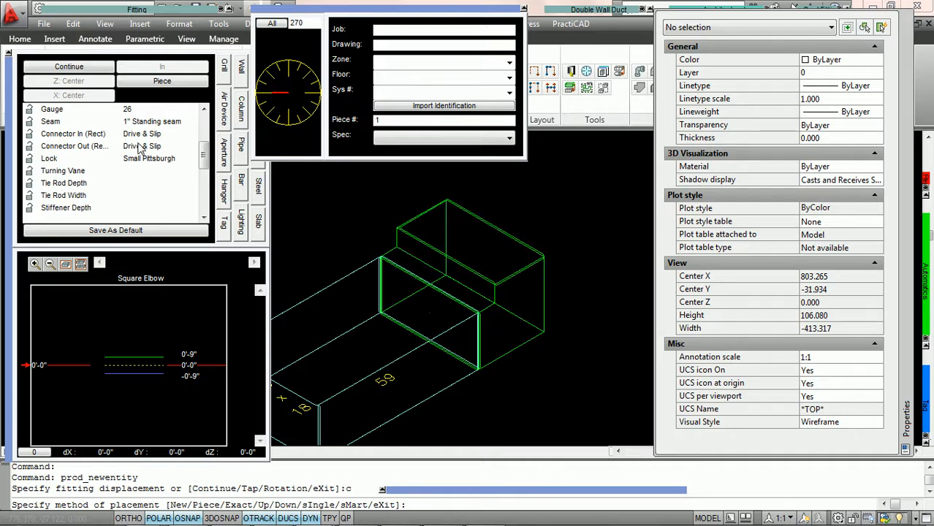
- Place two square elbows as a vertical offset and finish the run with a 36 x 18 straight duct, 59 long
scroll(318, 170, down, 4)
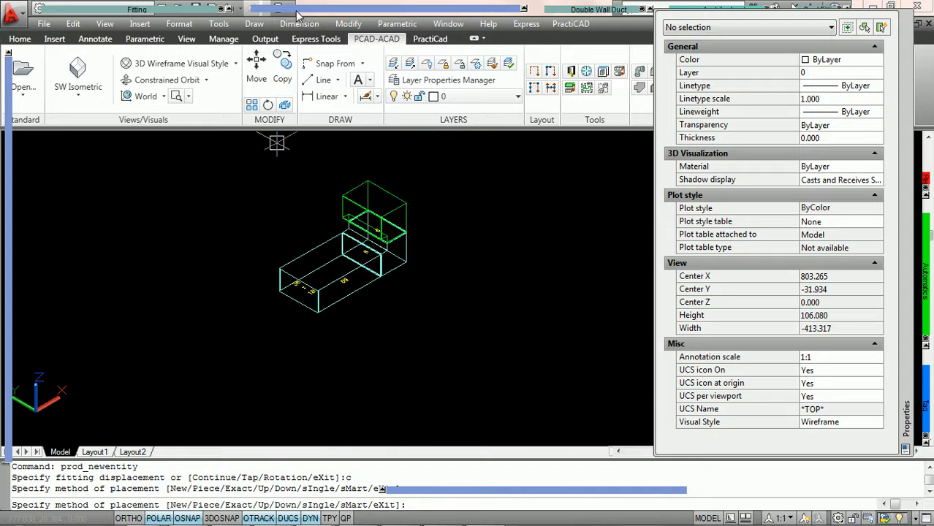
click(282, 204)
mouse_move(117, 15)
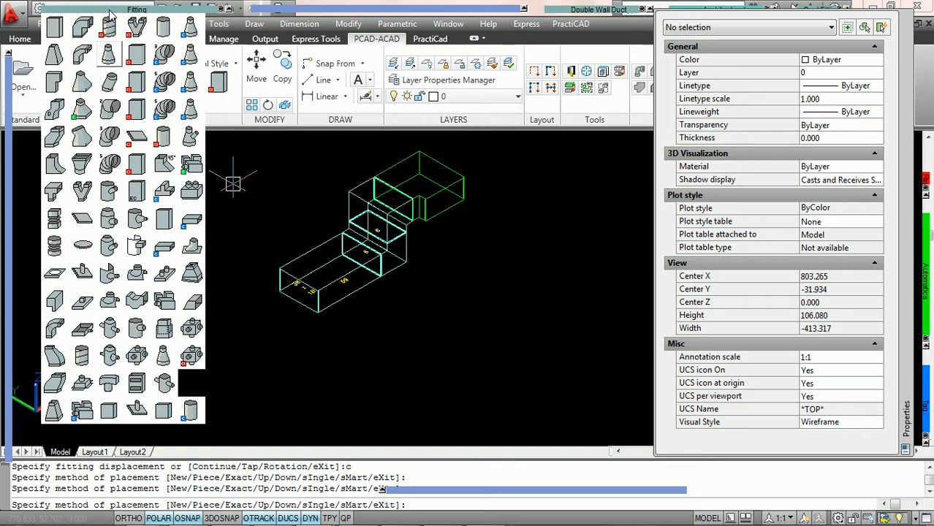
click(53, 33)
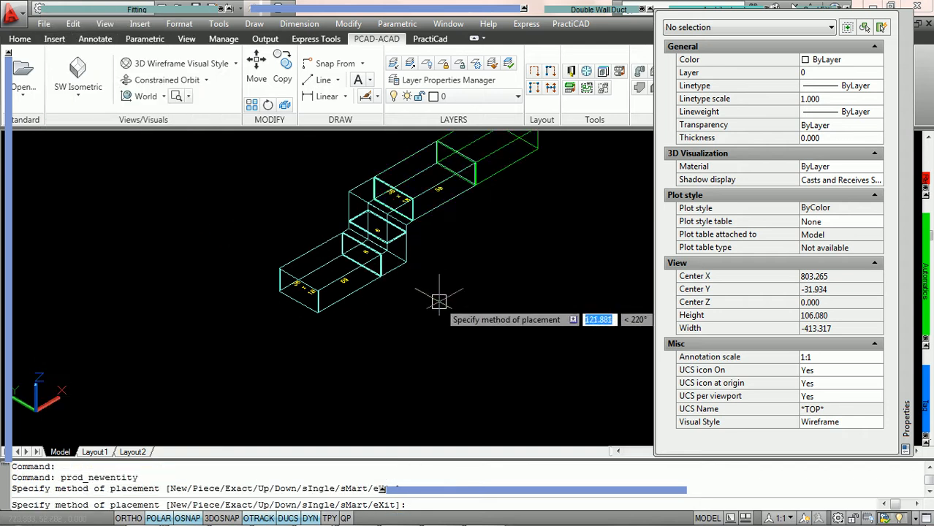
key(Escape)
- Examine the joints of the offset and check the connectors of the upper elbow and the last straight duct
scroll(437, 307, up, 3)
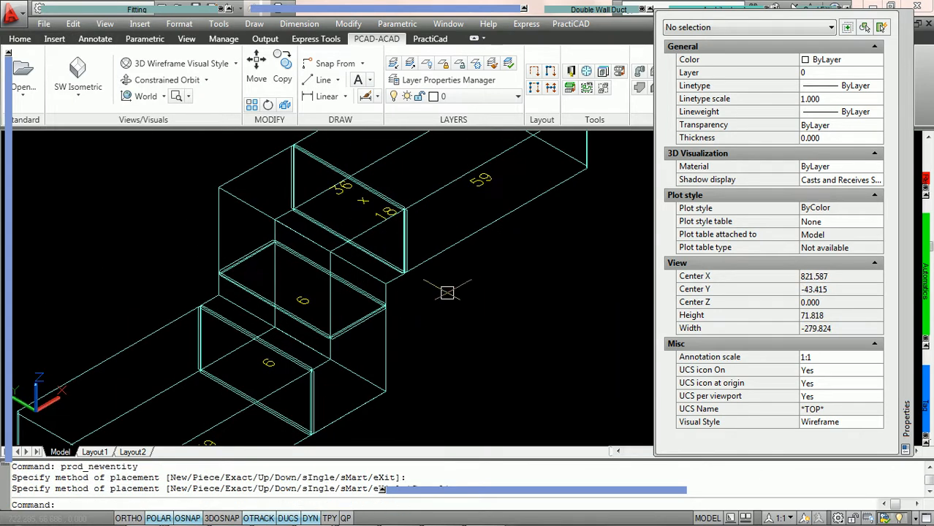
scroll(435, 315, down, 3)
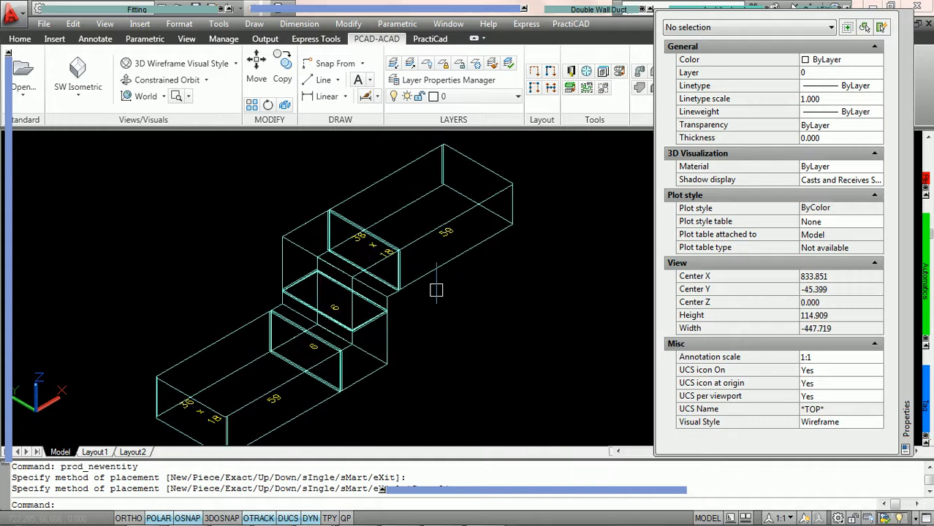
click(351, 299)
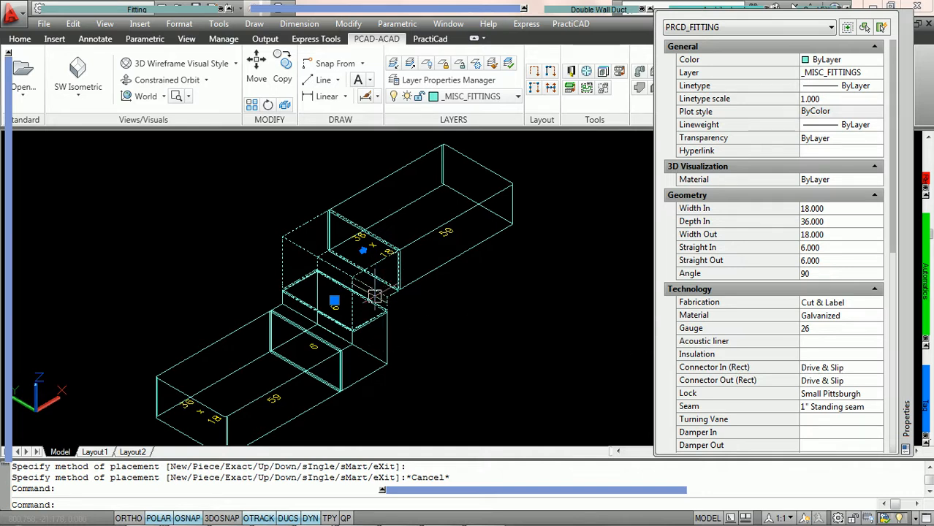
scroll(369, 293, up, 2)
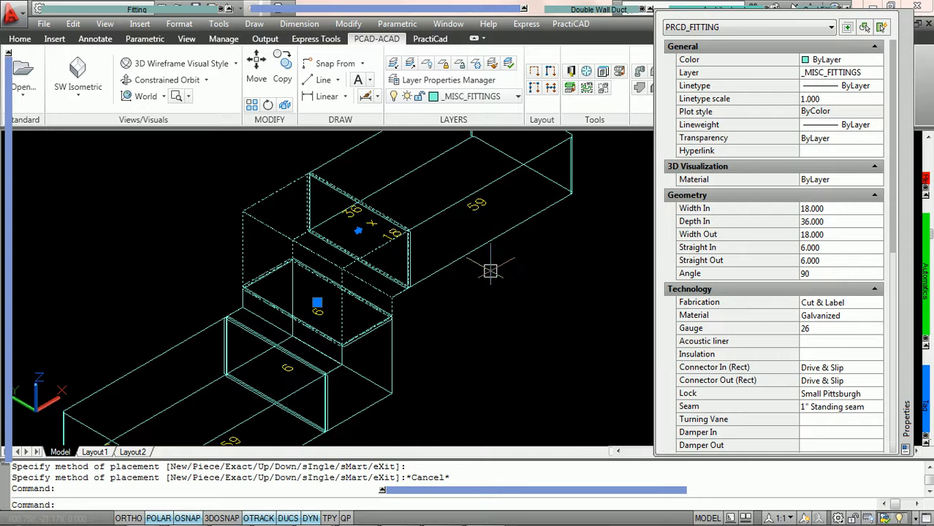
key(Escape)
click(487, 246)
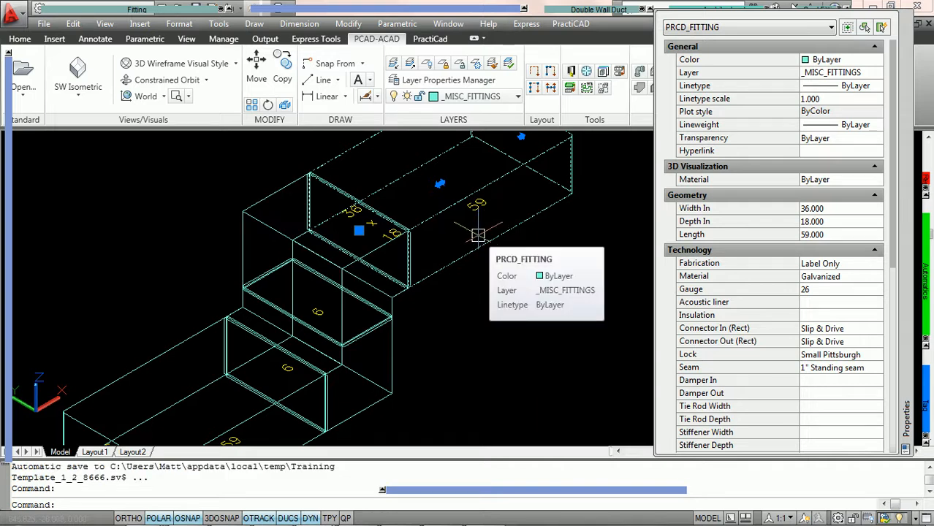
key(Escape)
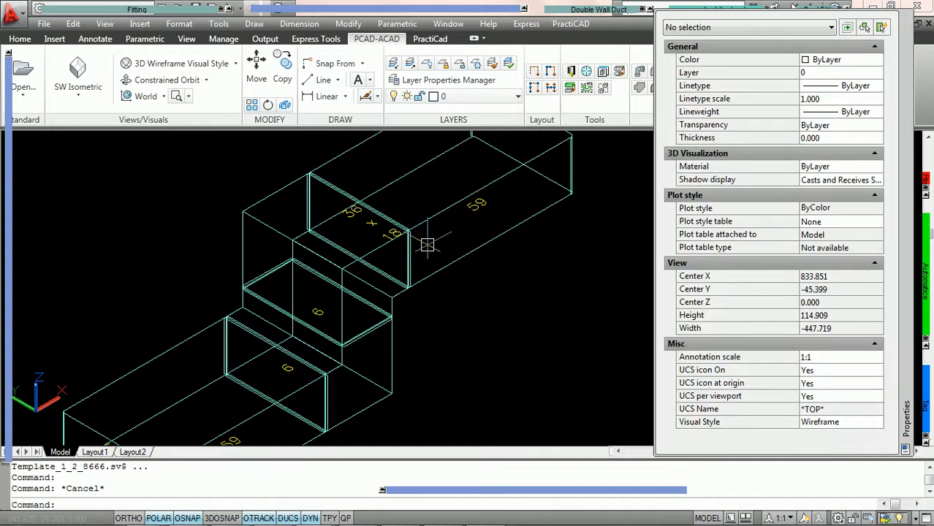
scroll(428, 244, down, 2)
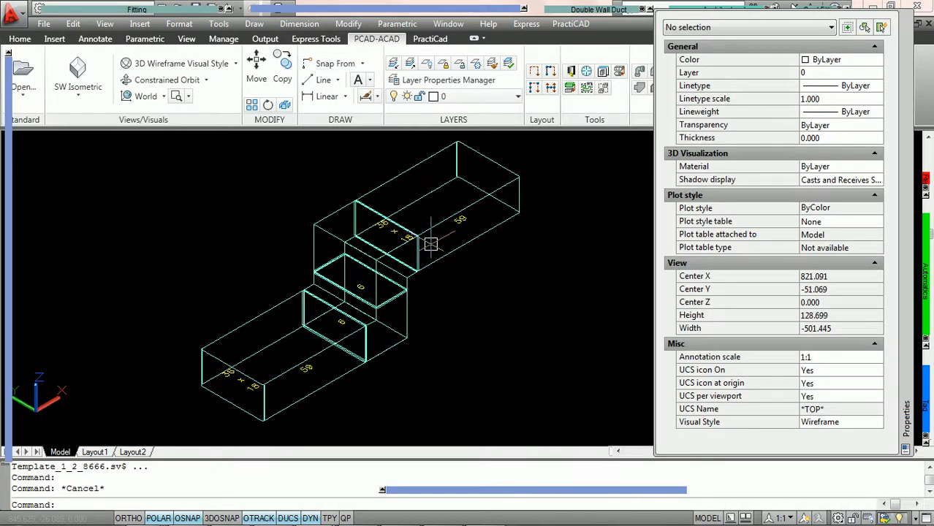
middle_drag(431, 244, 434, 252)
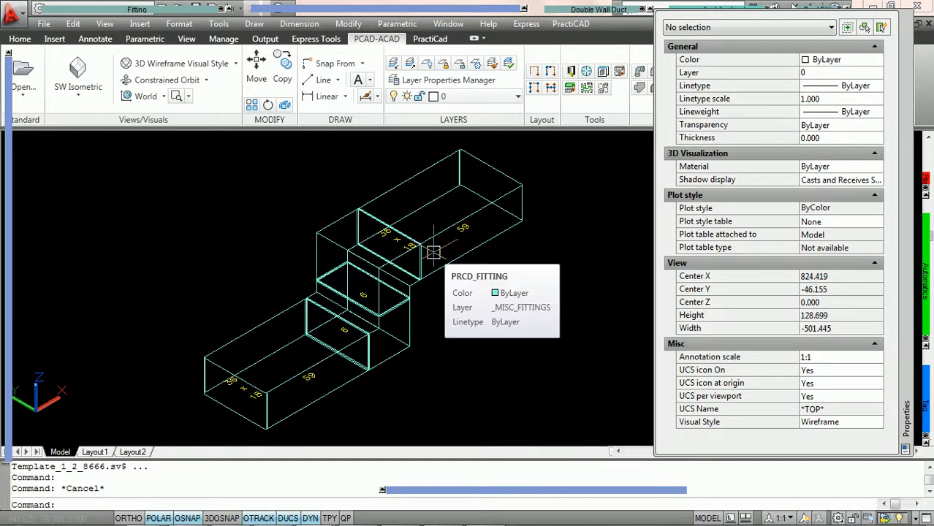
scroll(434, 253, down, 2)
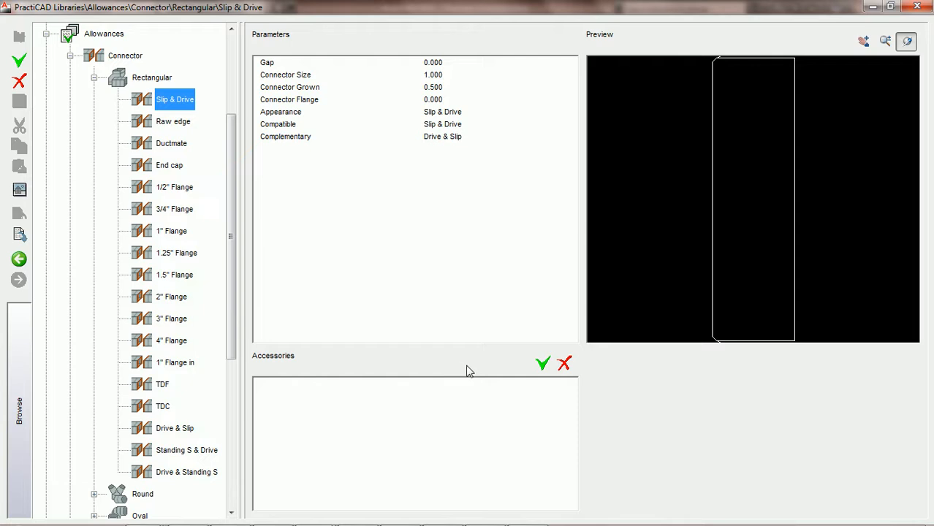
- Review the parameters of the TDF rectangular connector and open the Ductmate connector in the library
click(157, 387)
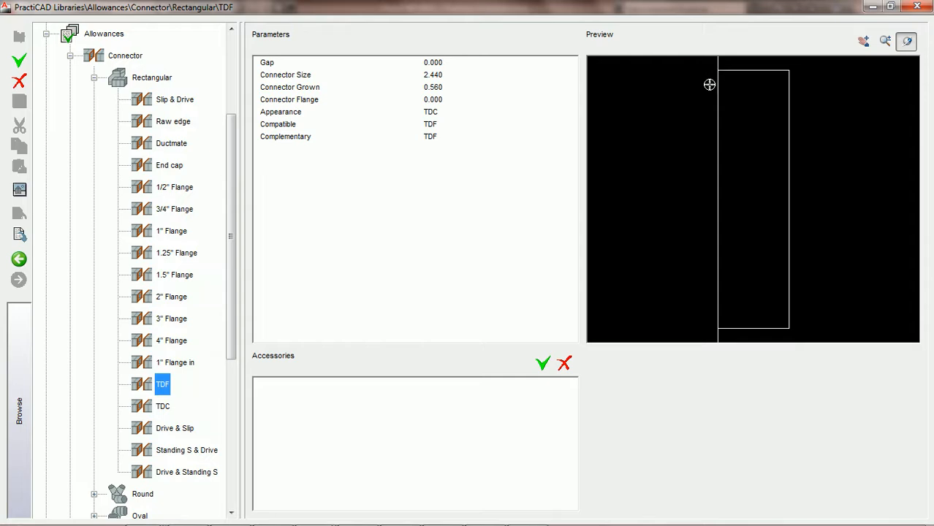
click(179, 149)
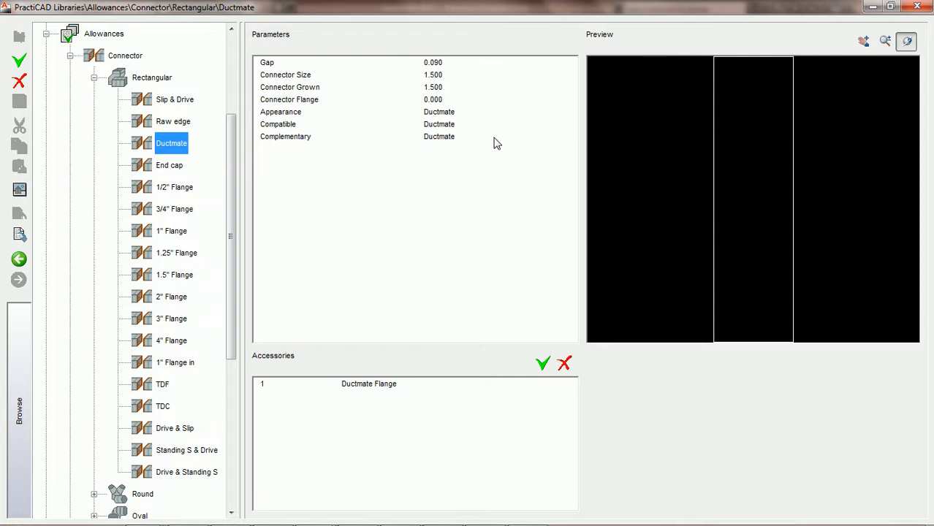
- Try the Flange Out appearance on the Ductmate connector and set it back to Ductmate
click(449, 115)
click(451, 113)
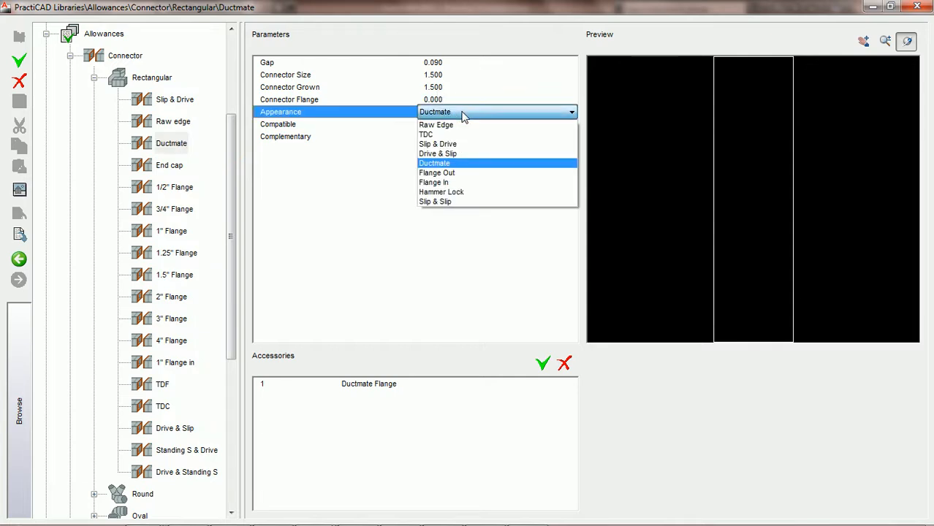
click(455, 174)
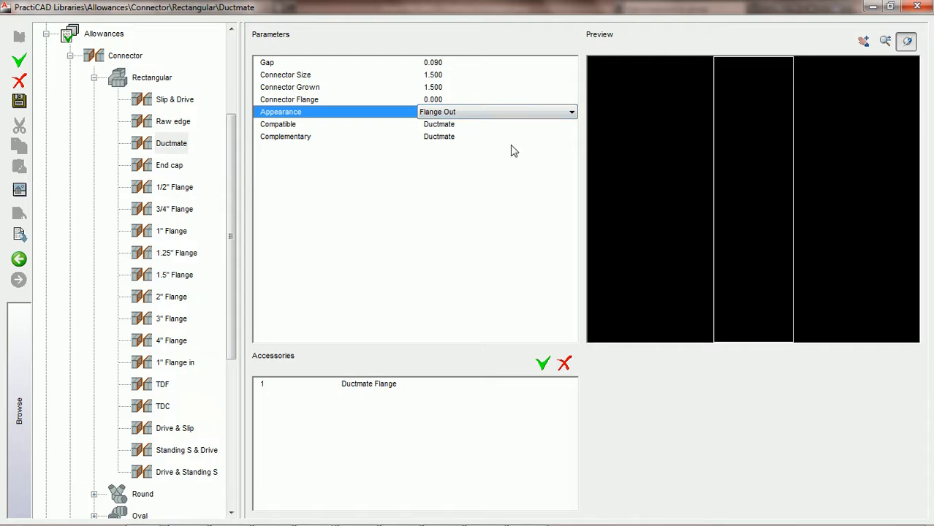
click(493, 114)
click(474, 163)
- Remove the Ductmate Flange accessory from the Ductmate connector, save the connector and close the library
click(378, 384)
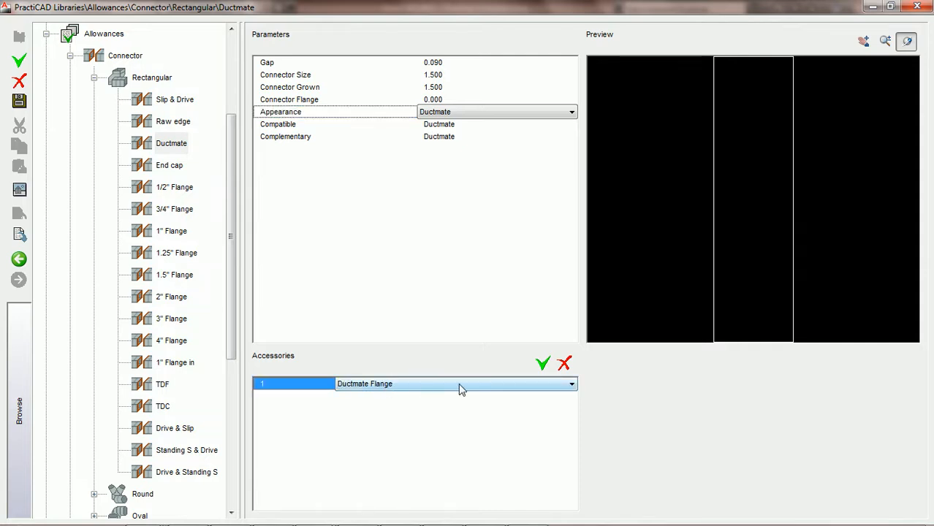
click(564, 364)
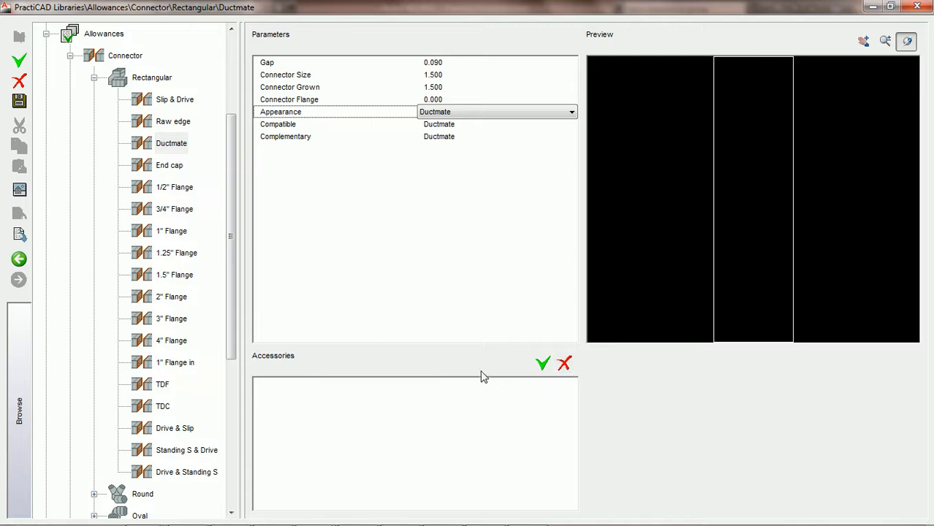
click(19, 100)
click(918, 6)
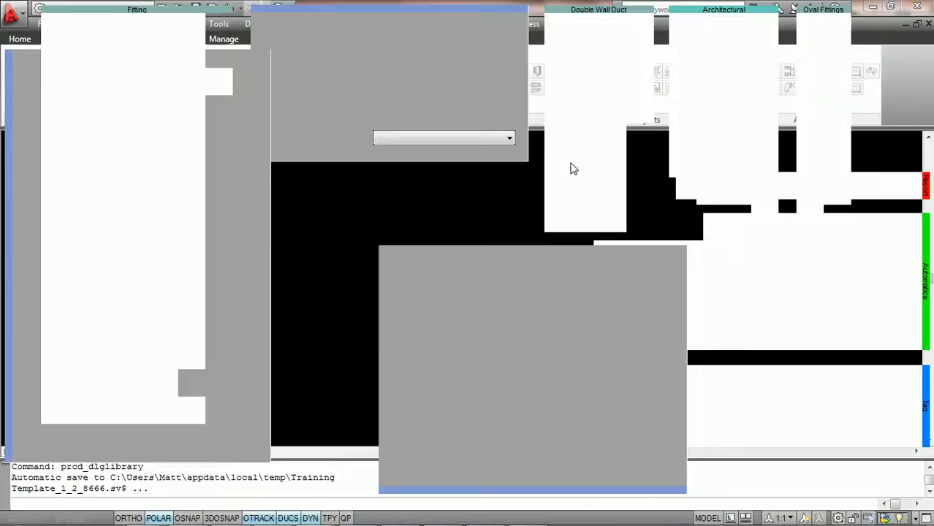
- Start a new rectangular straight duct and set its Connector In to Ductmate
mouse_move(110, 5)
click(55, 30)
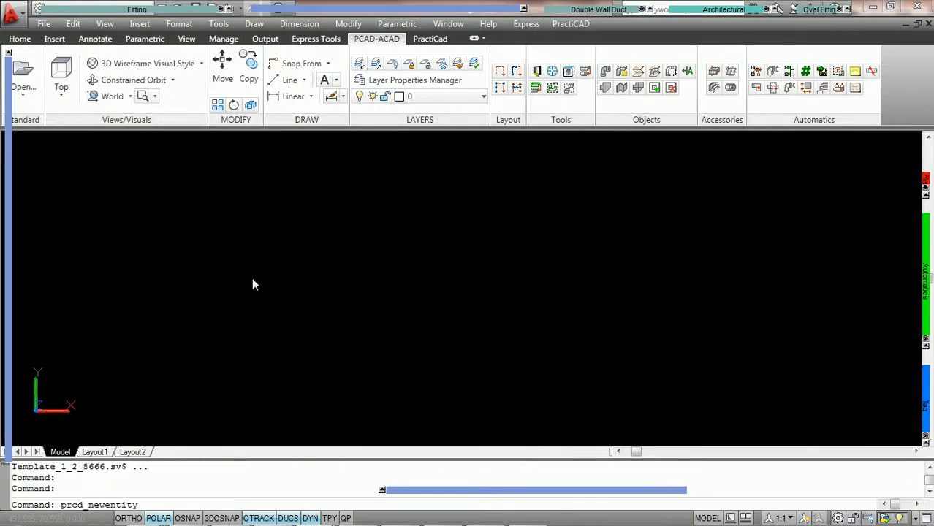
mouse_move(3, 255)
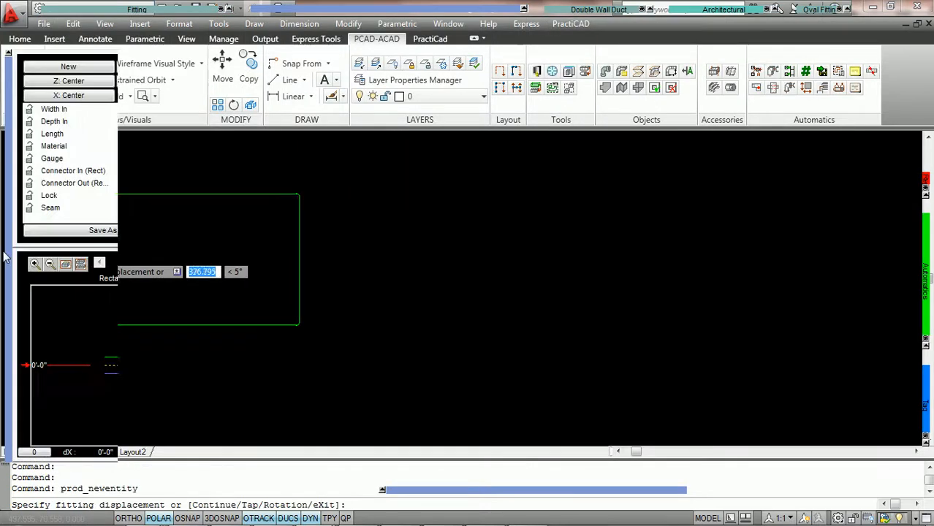
click(164, 173)
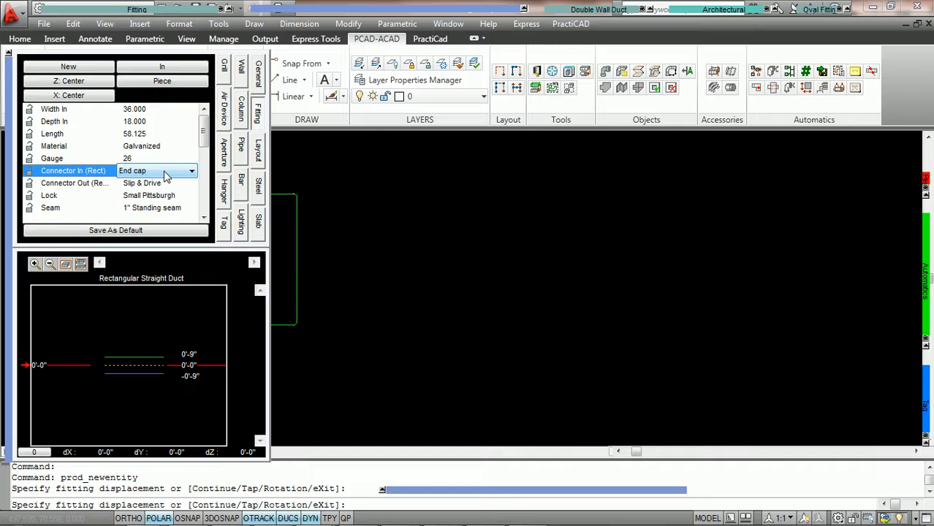
key(s)
key(d)
click(165, 171)
key(d)
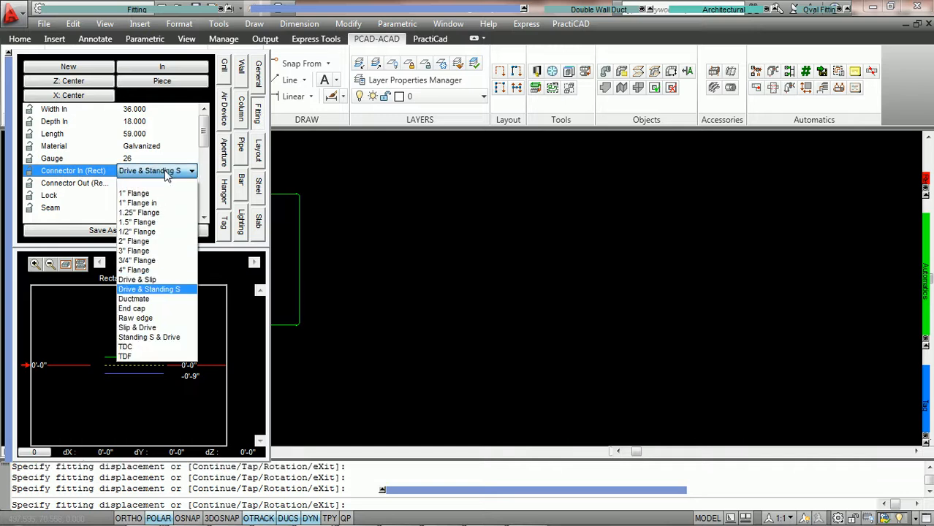
key(d)
click(108, 191)
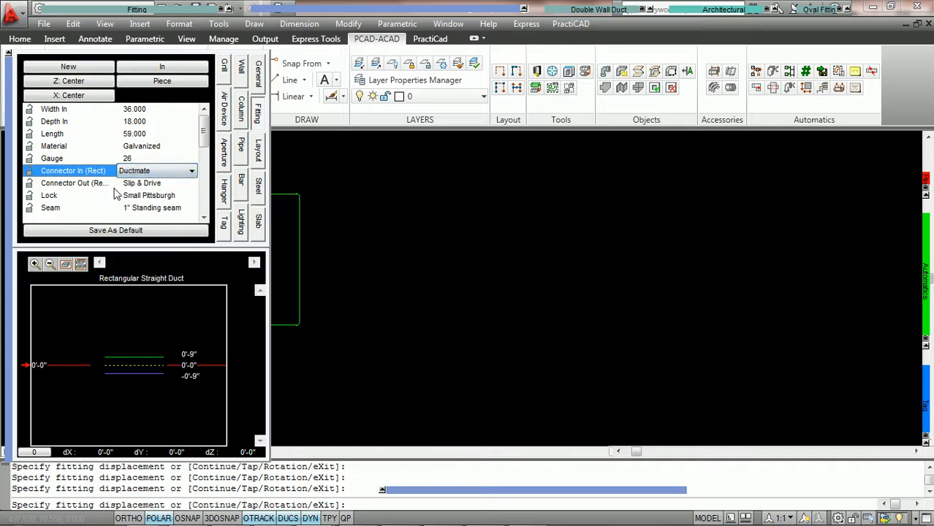
- Set the straight duct's Connector Out to Ductmate and place the 36 x 18 duct in the drawing
click(140, 185)
click(141, 184)
key(d)
key(d)
key(d)
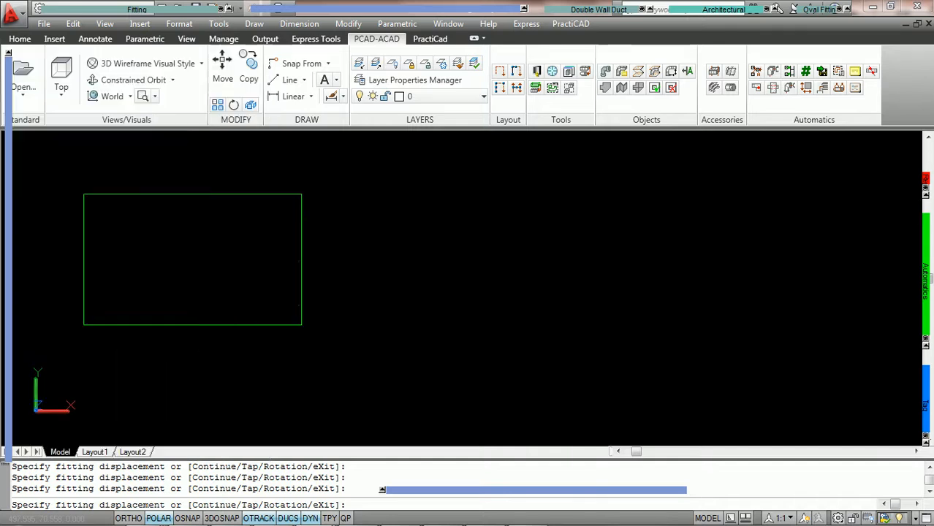
click(295, 283)
key(Return)
key(Return)
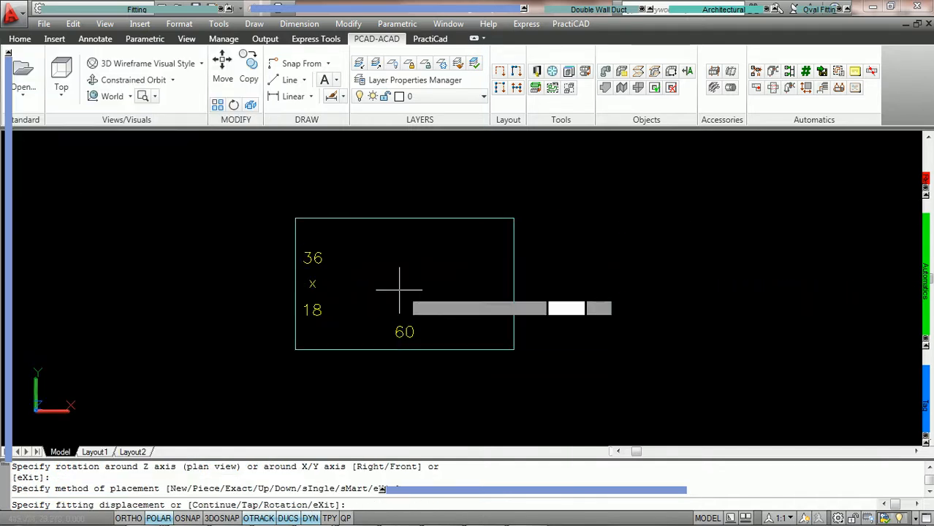
key(Escape)
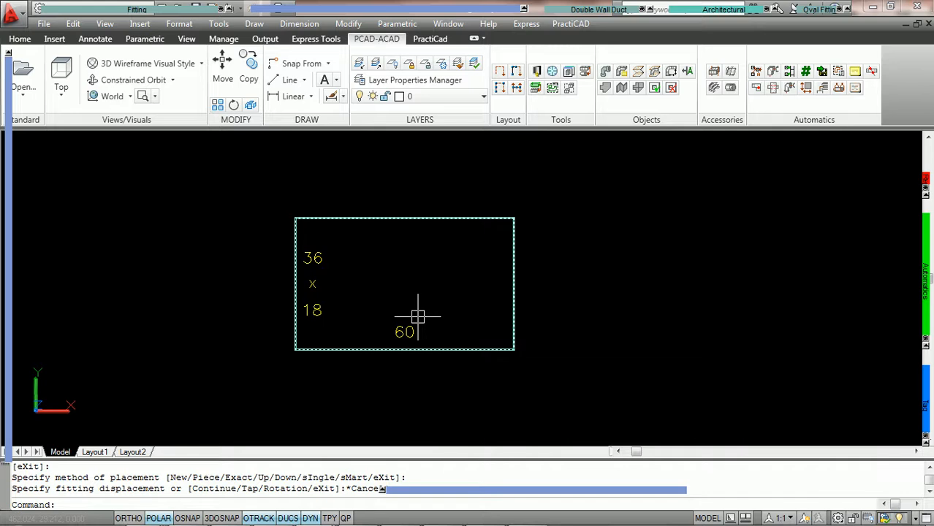
- Inspect both connector ends of the placed rectangular duct
scroll(418, 316, up, 1)
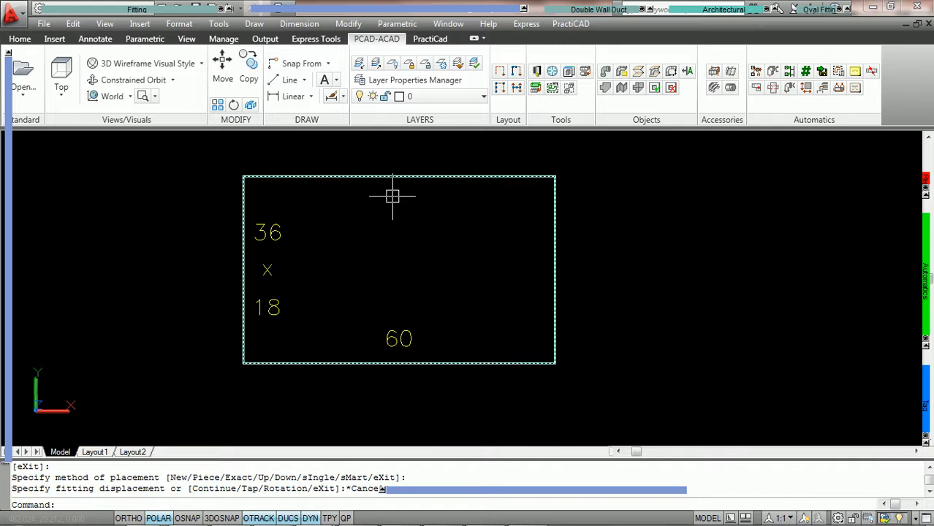
mouse_move(394, 197)
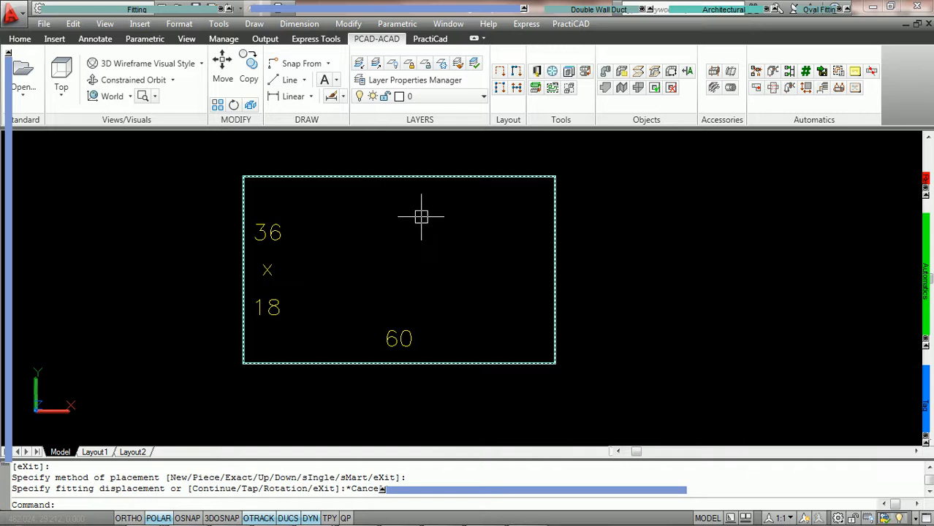
scroll(421, 217, down, 1)
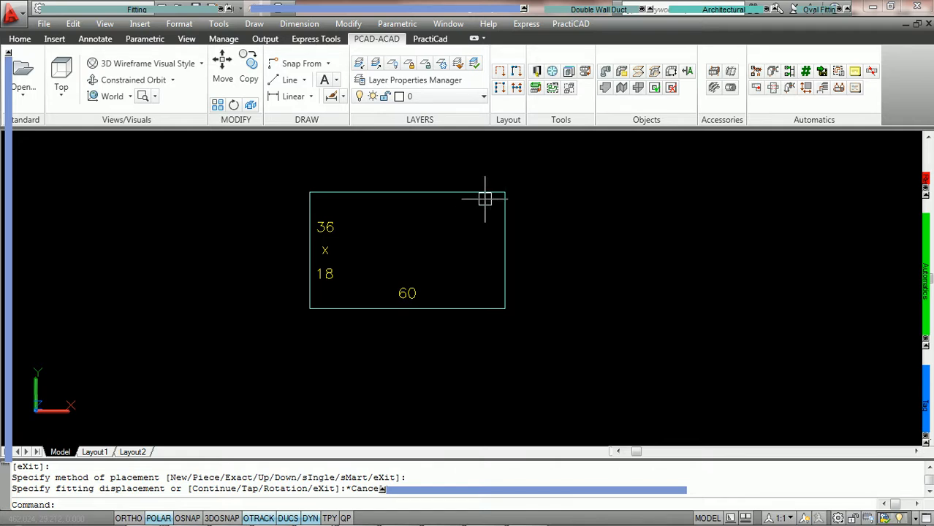
scroll(483, 202, up, 1)
middle_drag(522, 174, 563, 175)
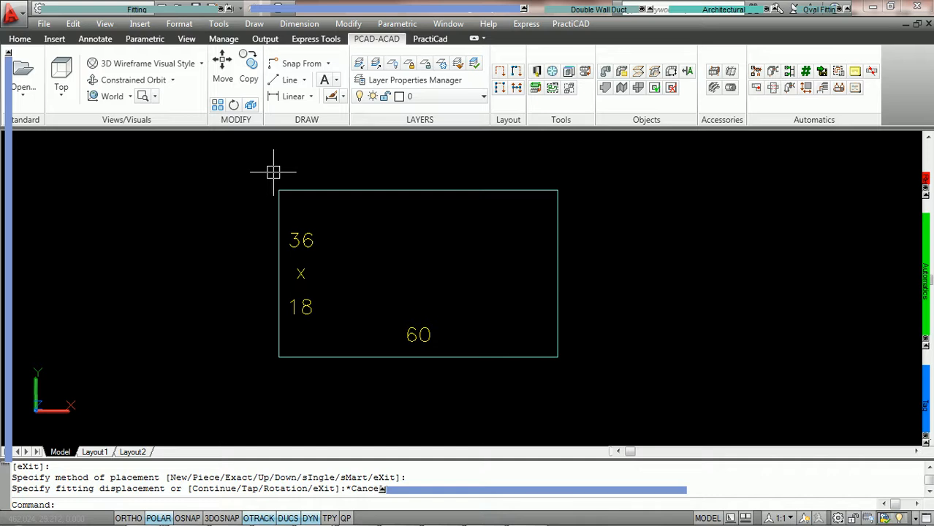
click(274, 271)
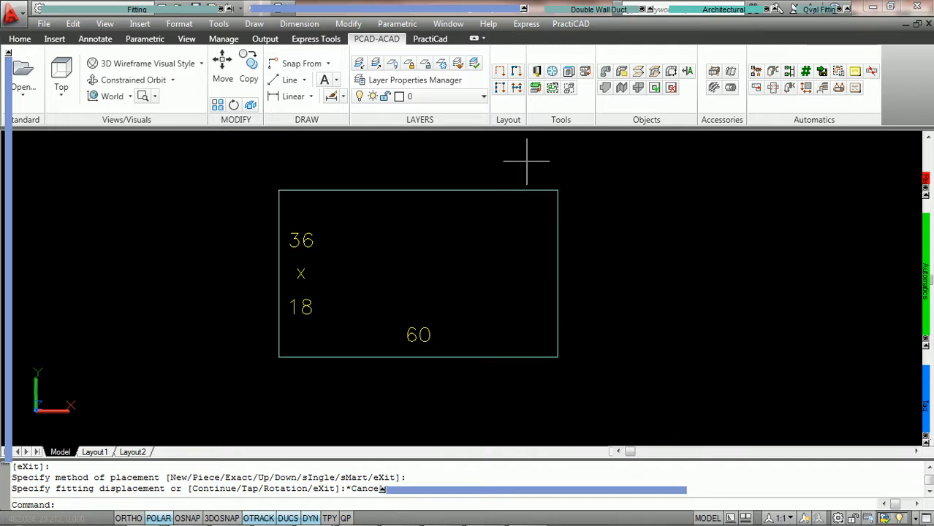
- Open the library and add the Ductmate Flange accessory to the rectangular Ductmate connector
click(537, 71)
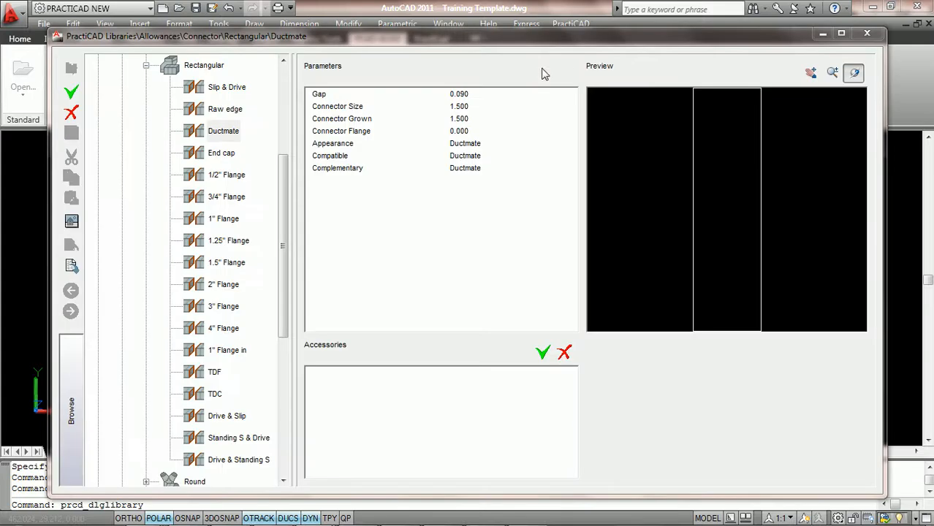
click(841, 34)
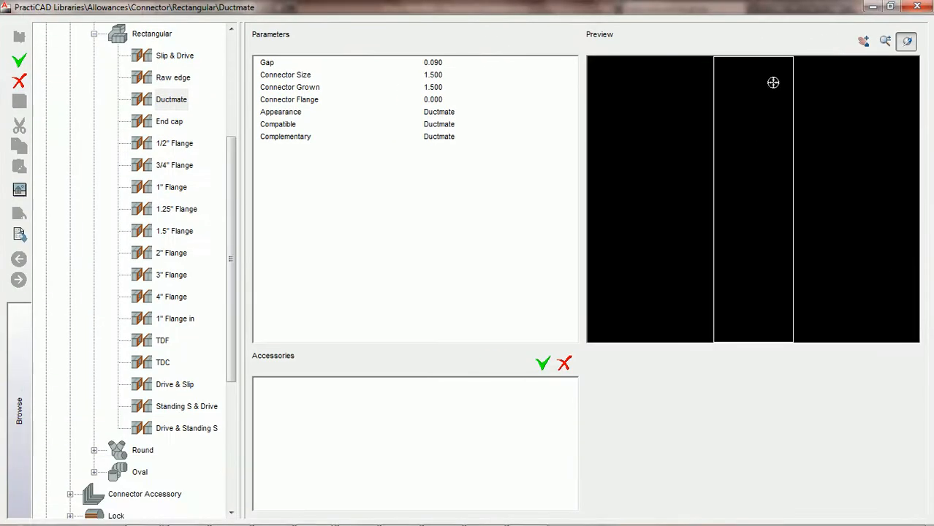
click(178, 103)
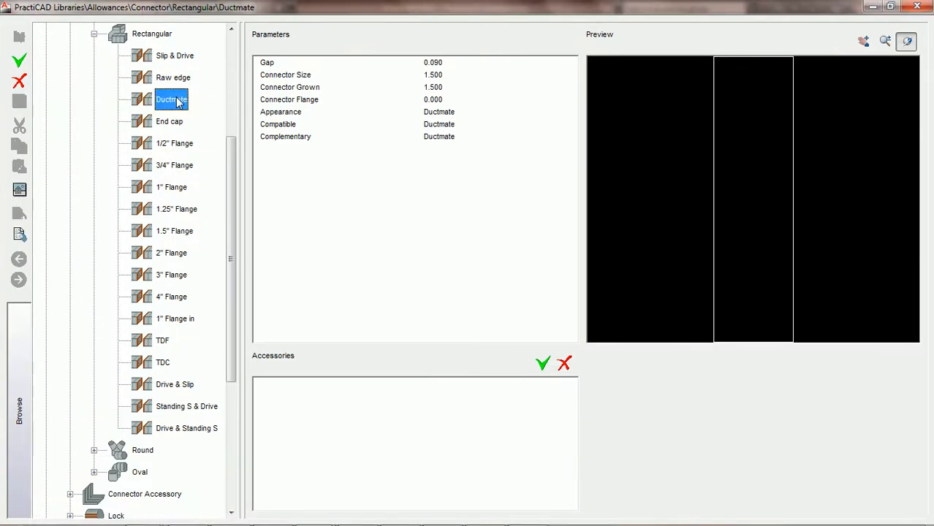
click(542, 366)
click(385, 387)
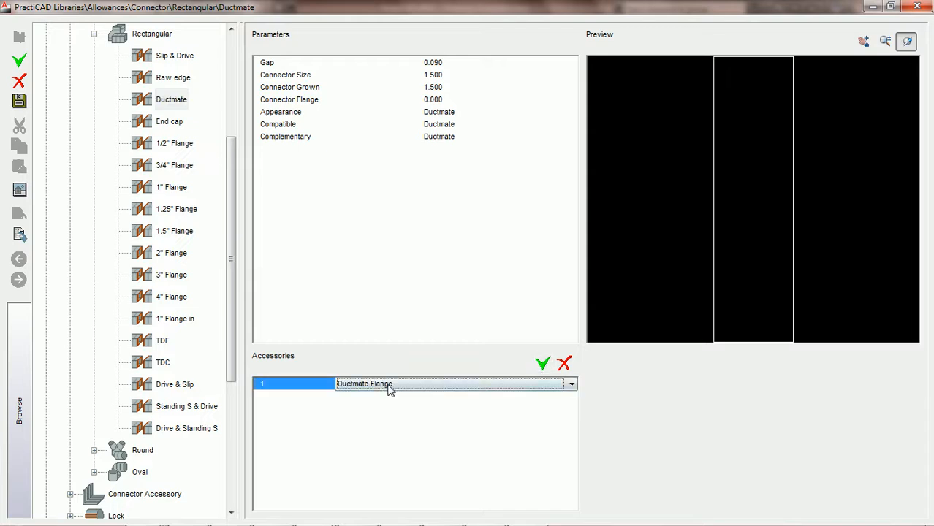
click(507, 383)
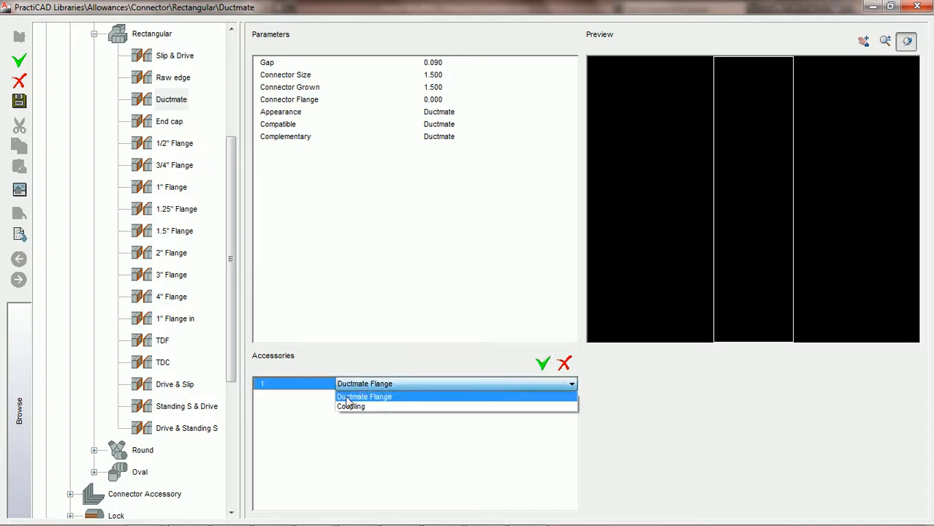
click(374, 397)
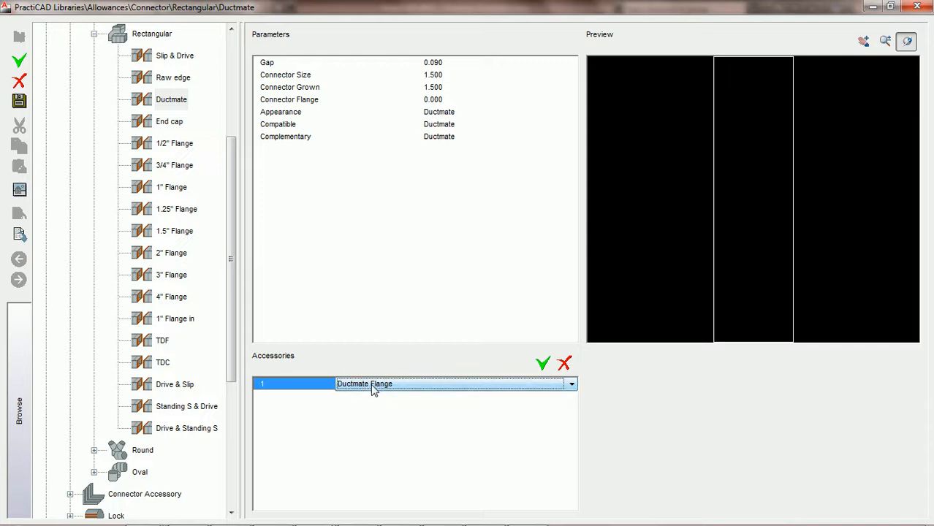
drag(230, 294, 236, 382)
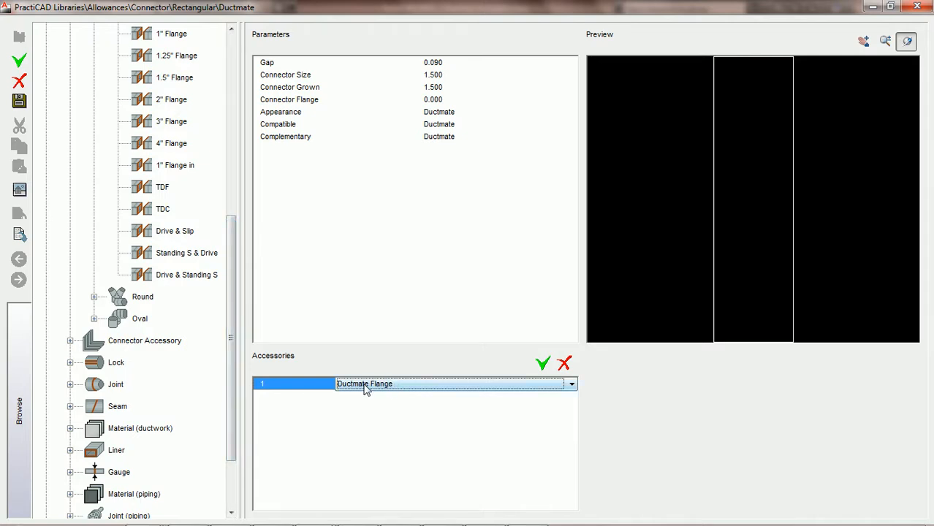
click(471, 385)
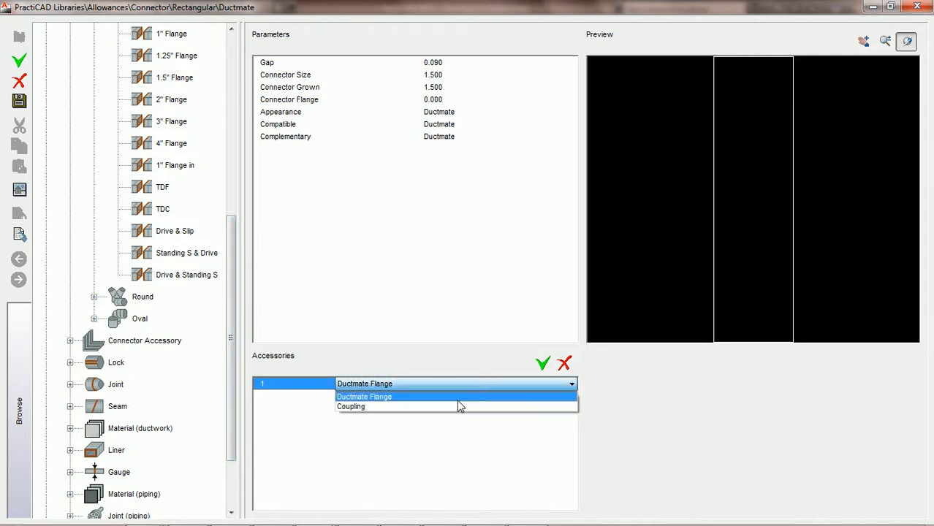
click(458, 400)
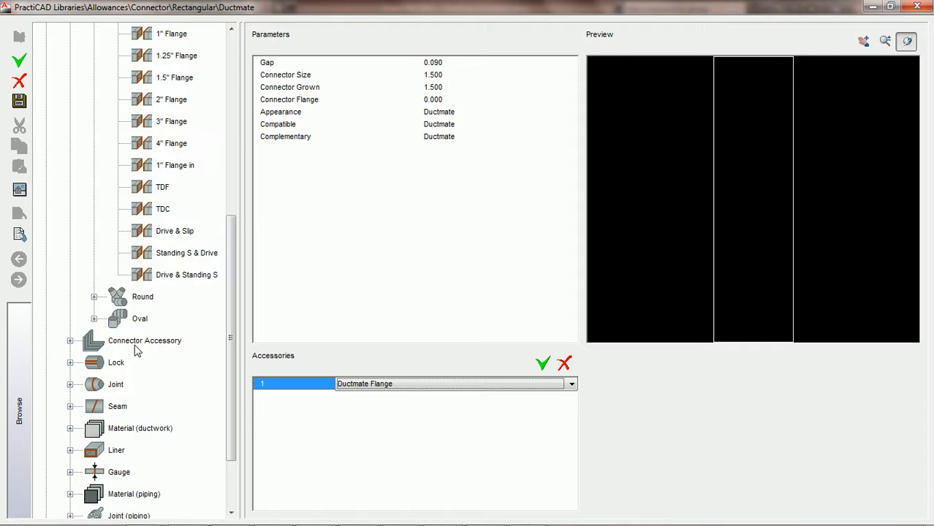
- Open the Ductmate Flange entry among the flange connector accessories, saving the Ductmate connector's changes
click(70, 341)
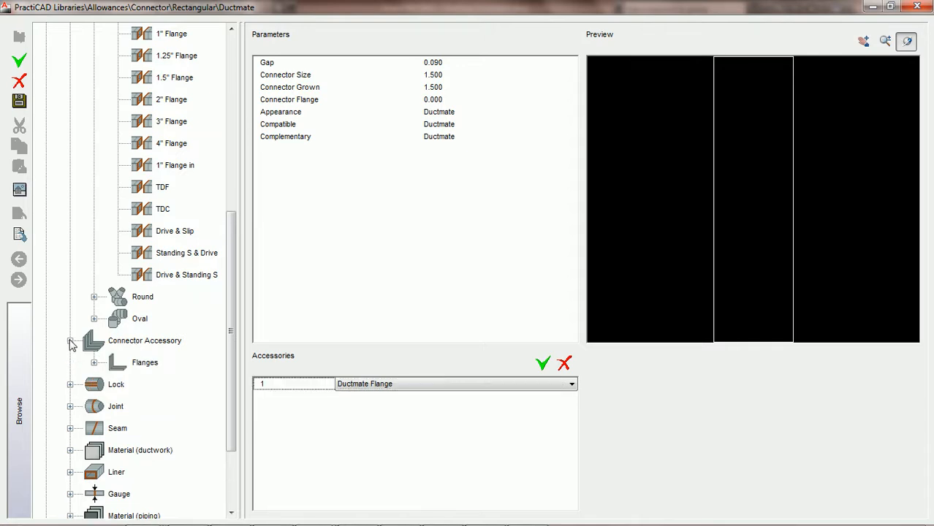
click(94, 364)
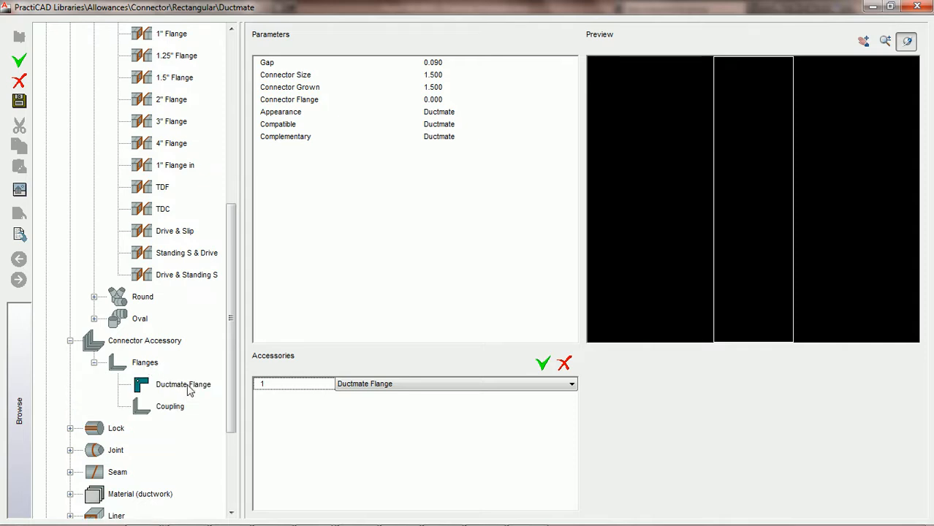
click(189, 391)
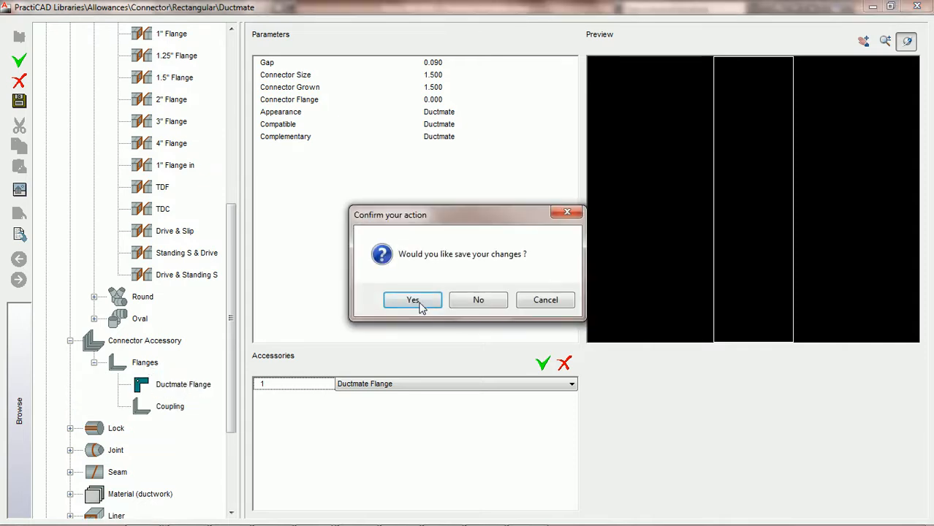
click(420, 306)
click(194, 389)
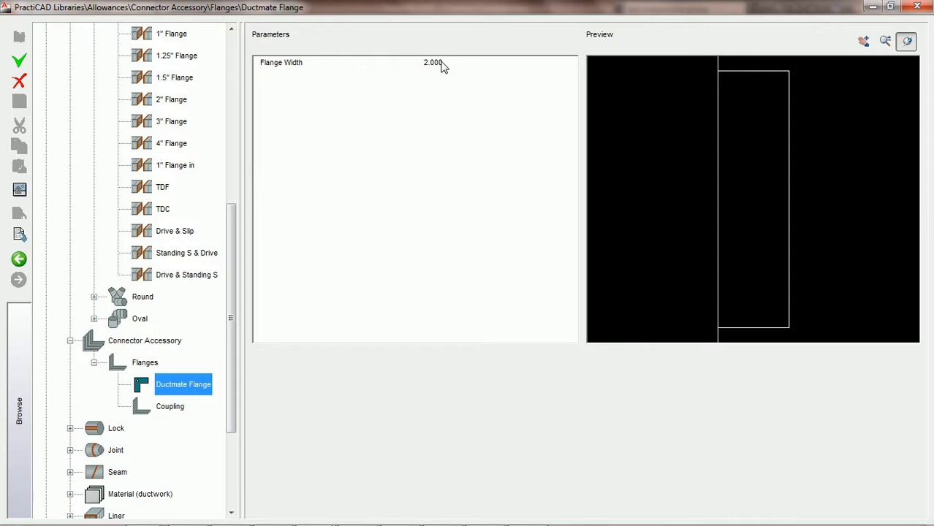
- Return to the rectangular Ductmate connector and review its parameters and assigned accessory
drag(231, 269, 178, 132)
click(175, 125)
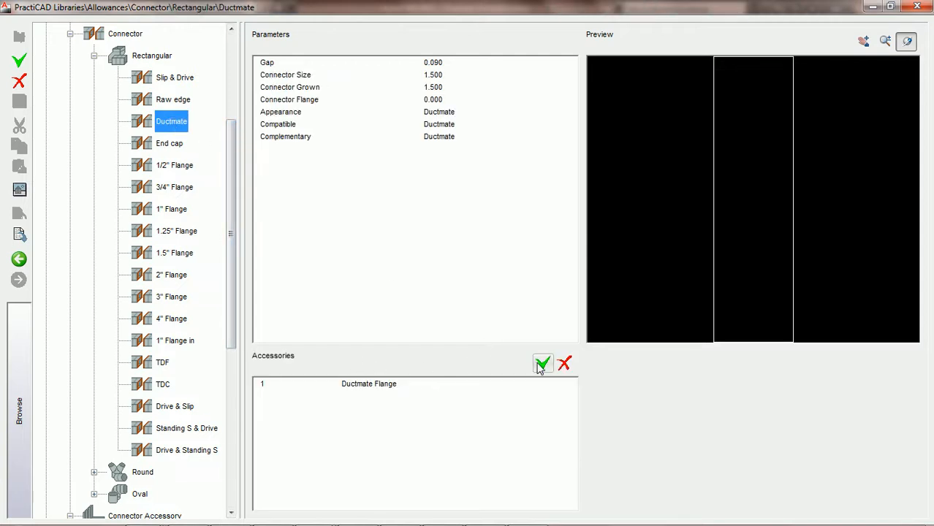
click(382, 389)
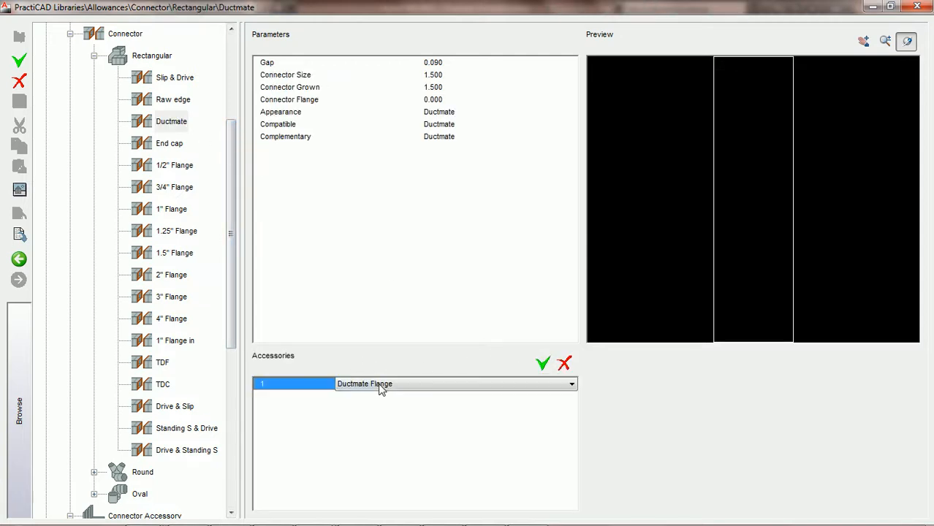
click(491, 390)
click(487, 385)
click(174, 126)
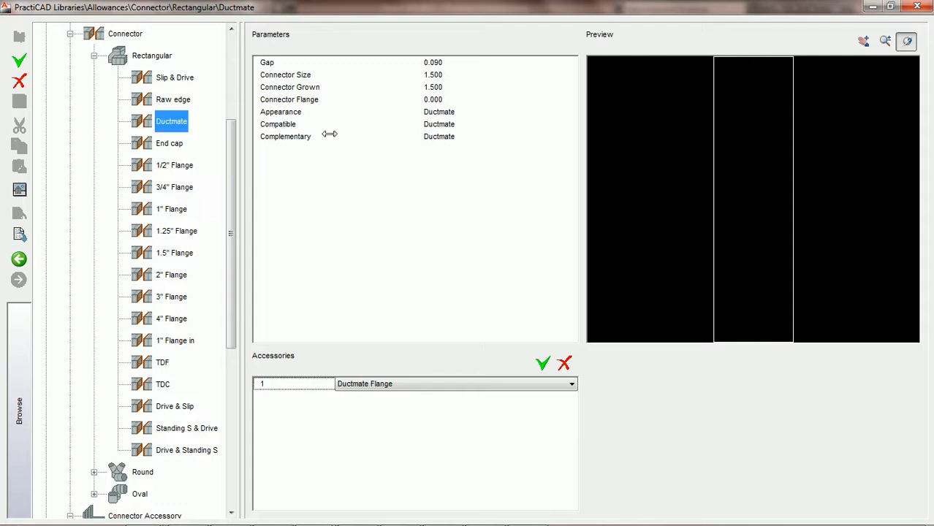
- Close the library and erase the existing 36 x 18 duct from the drawing
click(918, 7)
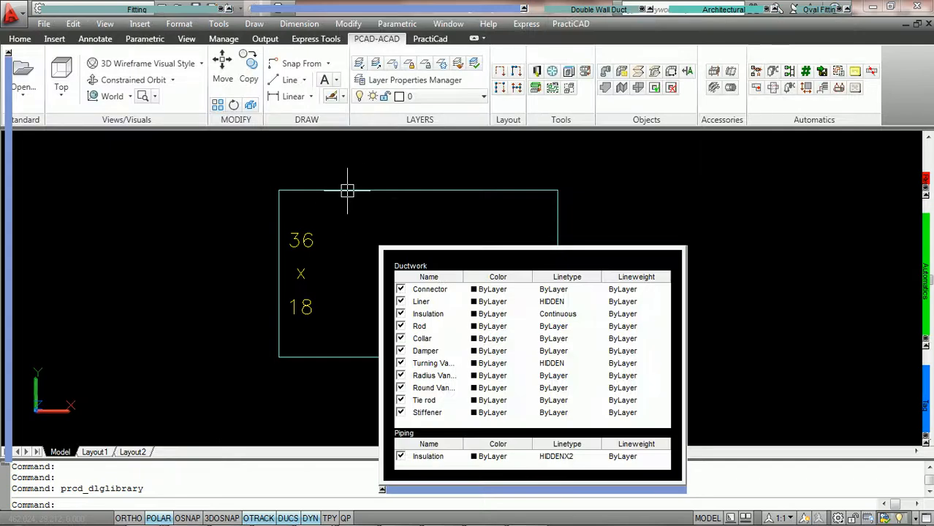
click(346, 190)
key(Delete)
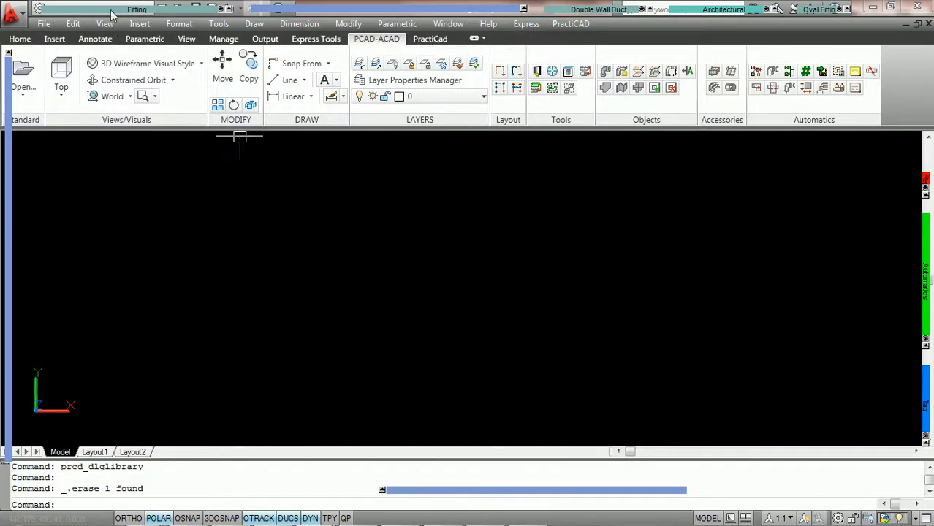
- Start a new rectangular straight duct with both Connector In and Connector Out set to Ductmate
mouse_move(109, 15)
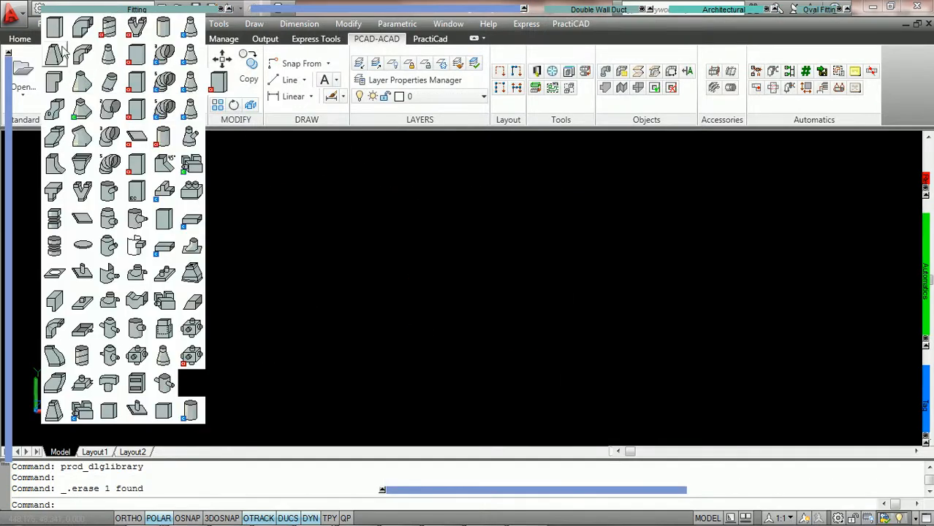
click(81, 78)
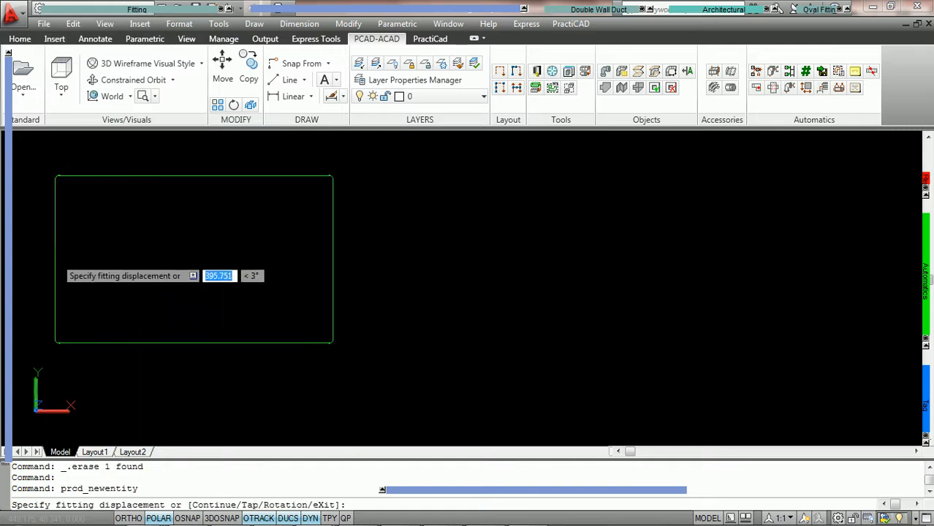
mouse_move(11, 247)
click(168, 171)
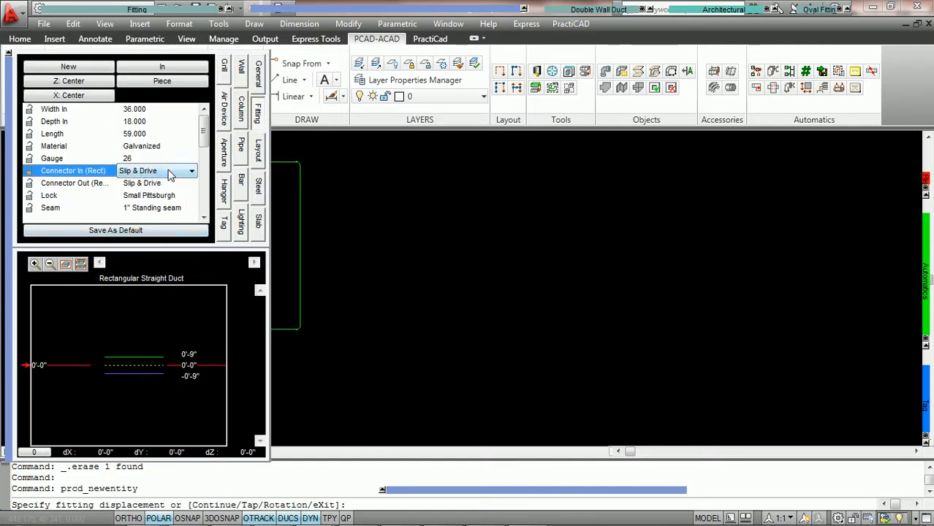
click(168, 172)
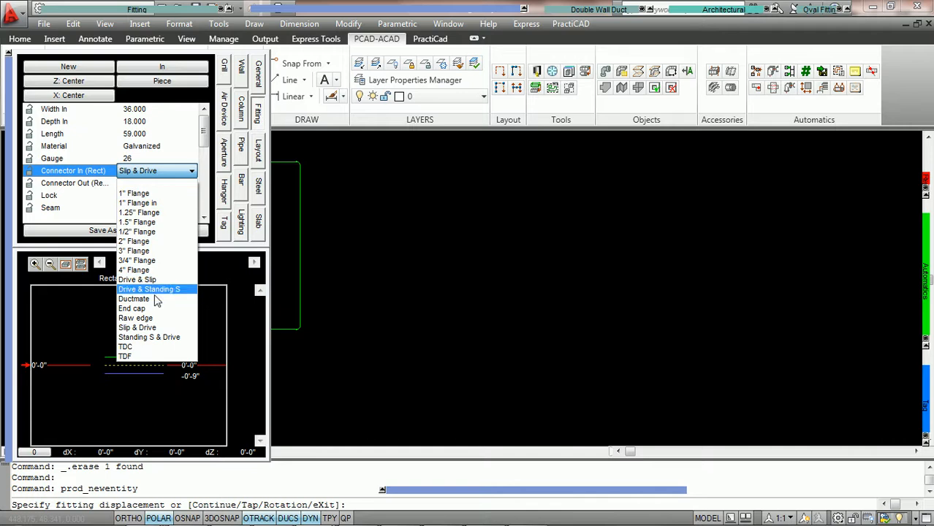
click(140, 299)
click(166, 185)
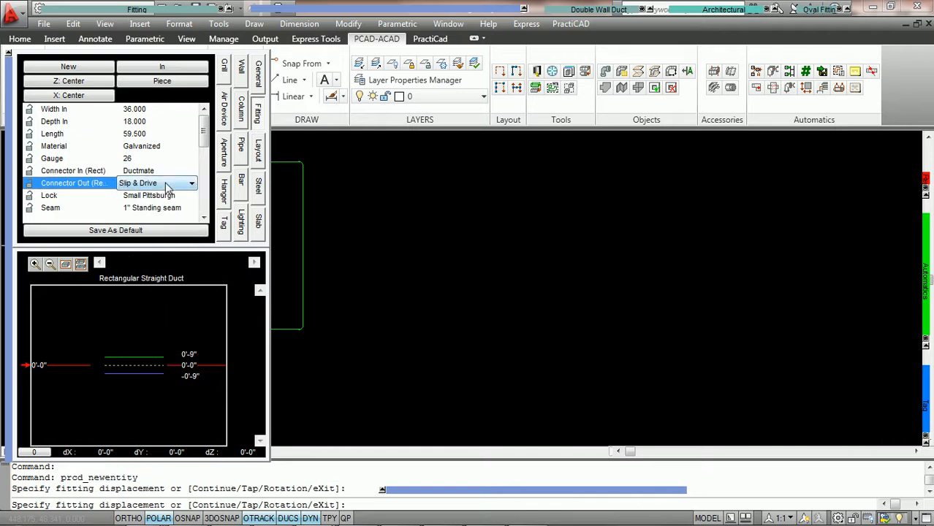
click(168, 186)
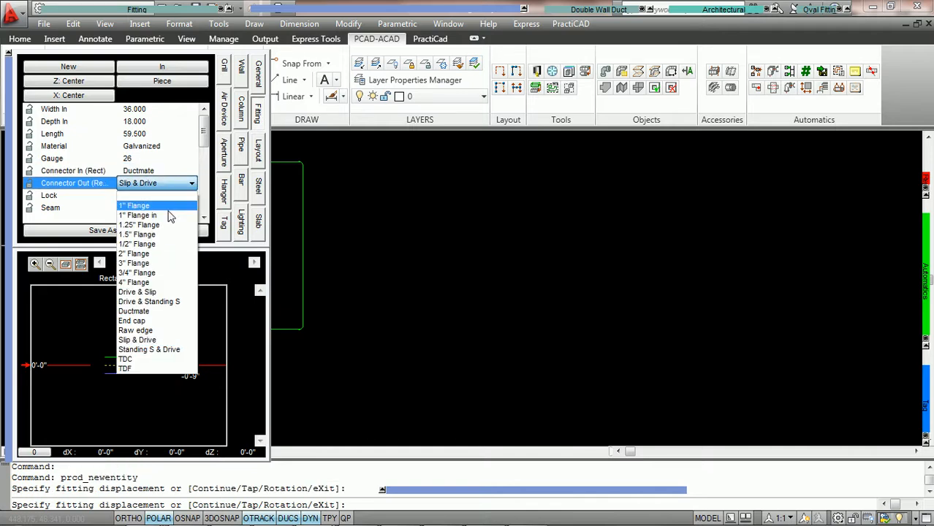
click(168, 313)
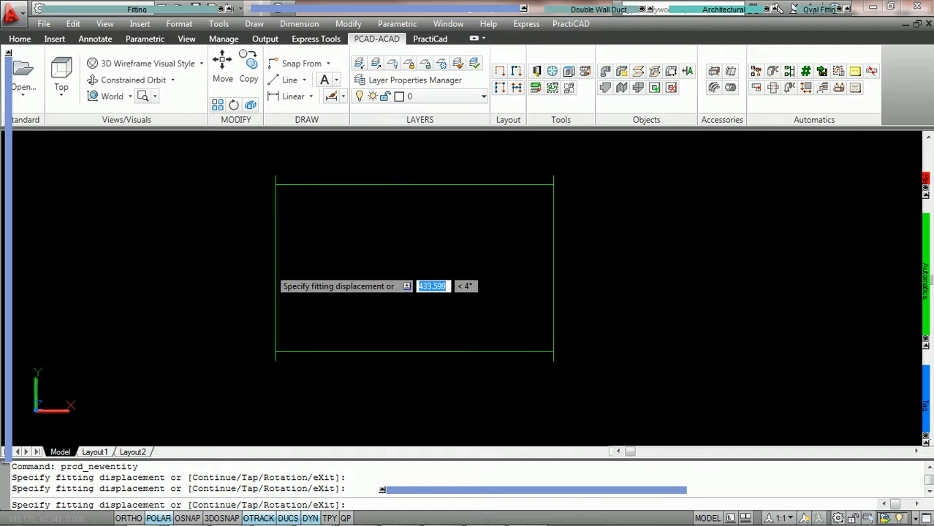
- Place the 36 x 18 straight duct with default rotation and inspect its Ductmate flange ends
click(270, 269)
click(336, 269)
key(Return)
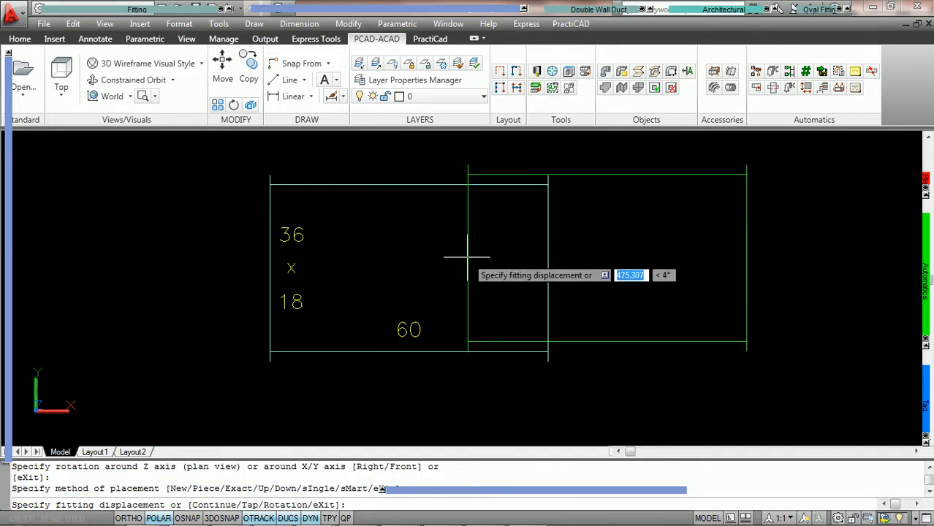
key(Escape)
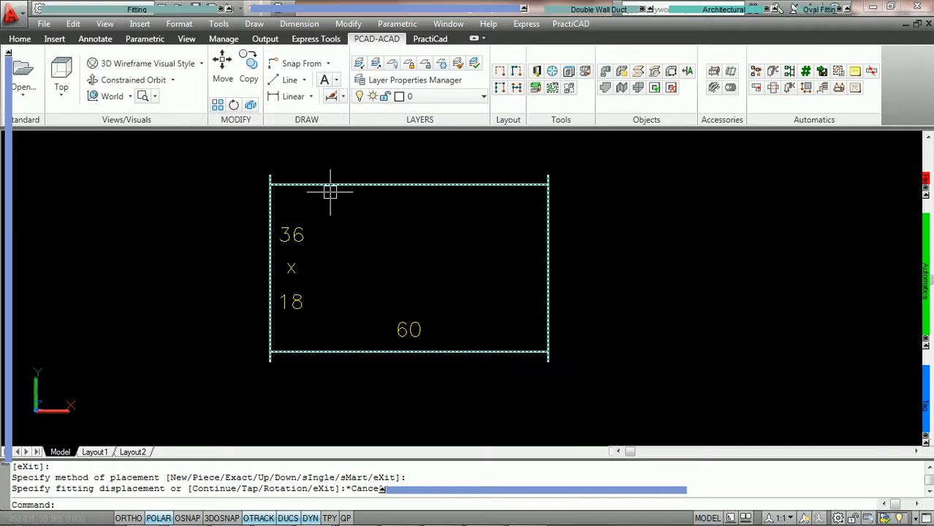
scroll(258, 177, up, 1)
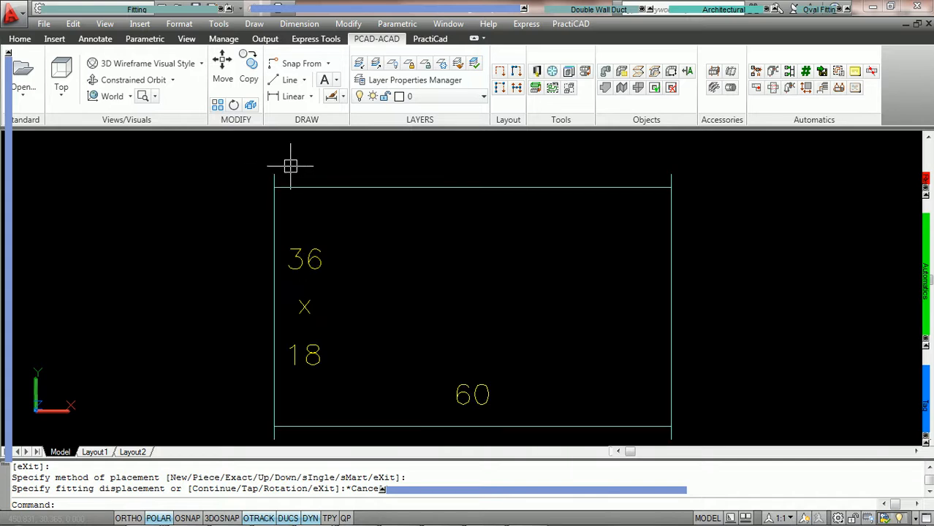
scroll(272, 172, down, 1)
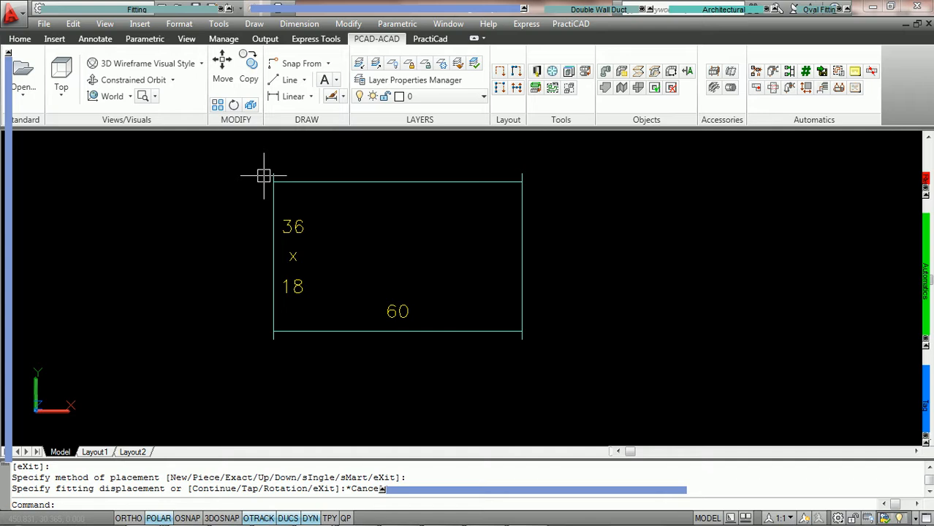
middle_drag(340, 161, 392, 176)
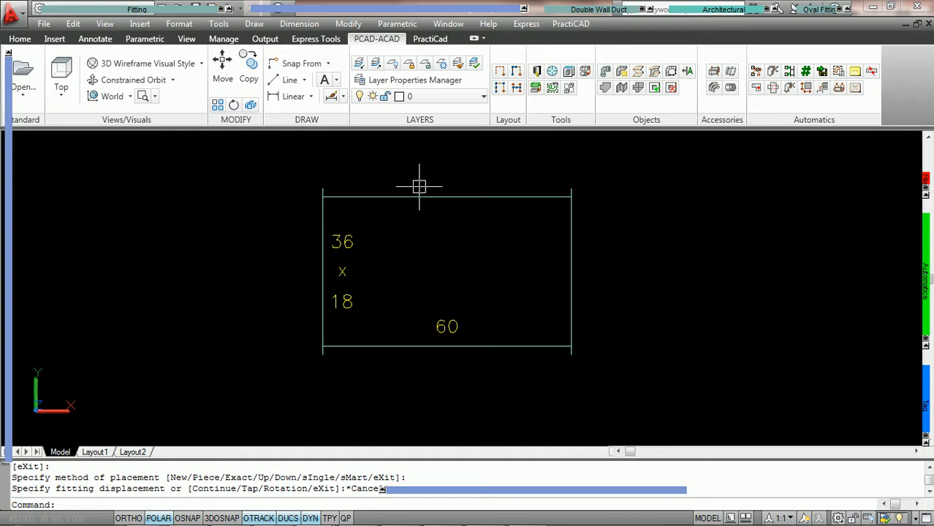